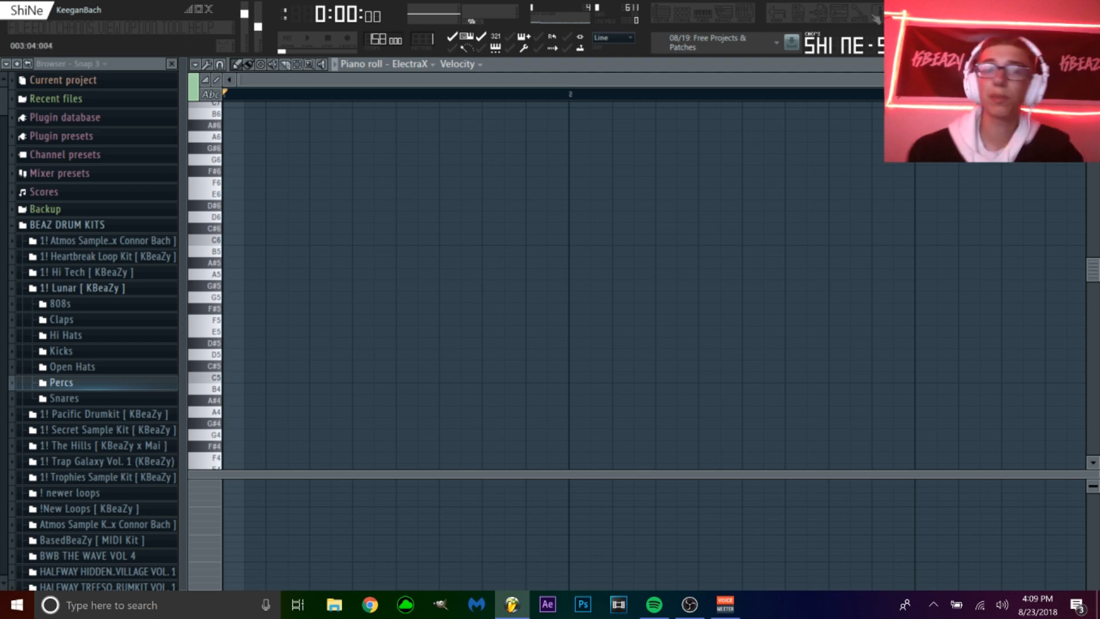
Inspect the Fruity Soft Clipper loaded on the mixer's Master track
left_click(744, 13)
left_click(681, 13)
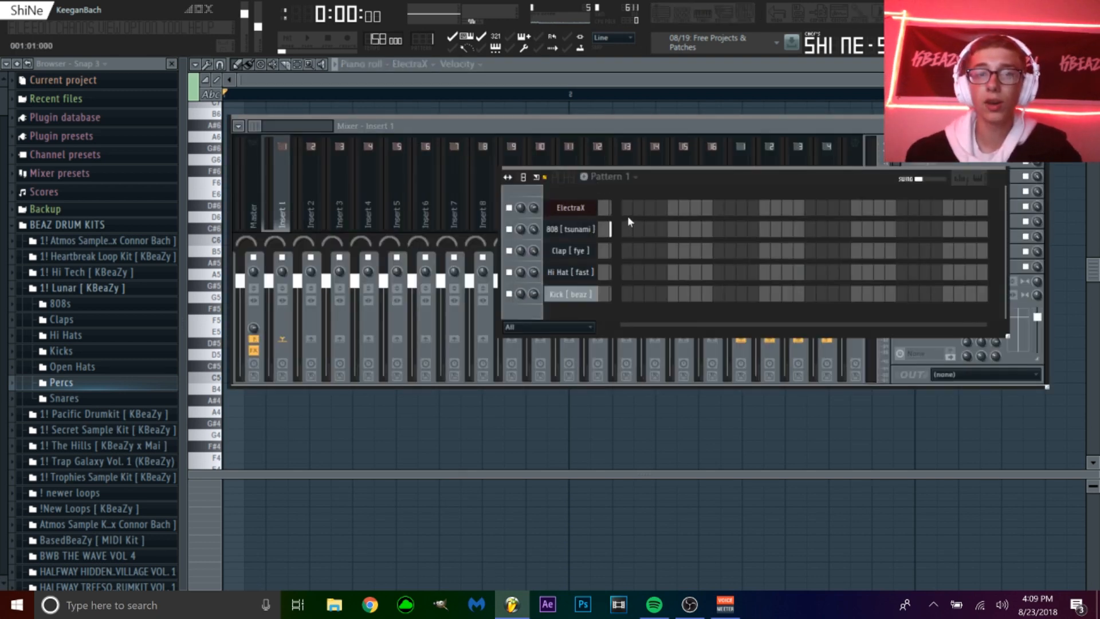
left_click(252, 192)
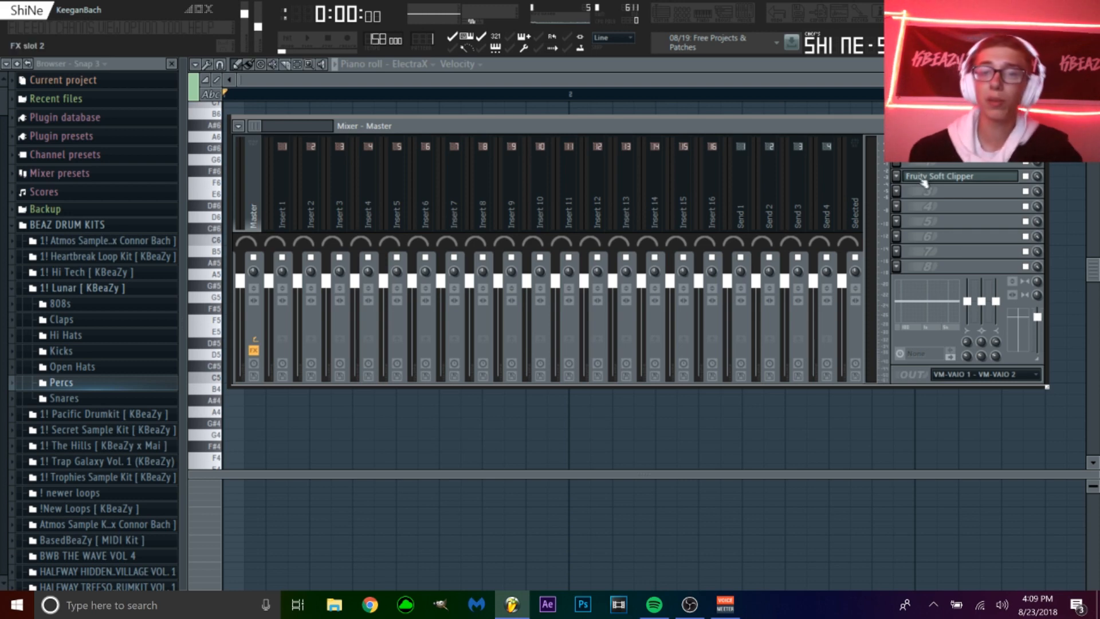
left_click(905, 163)
left_click(772, 133)
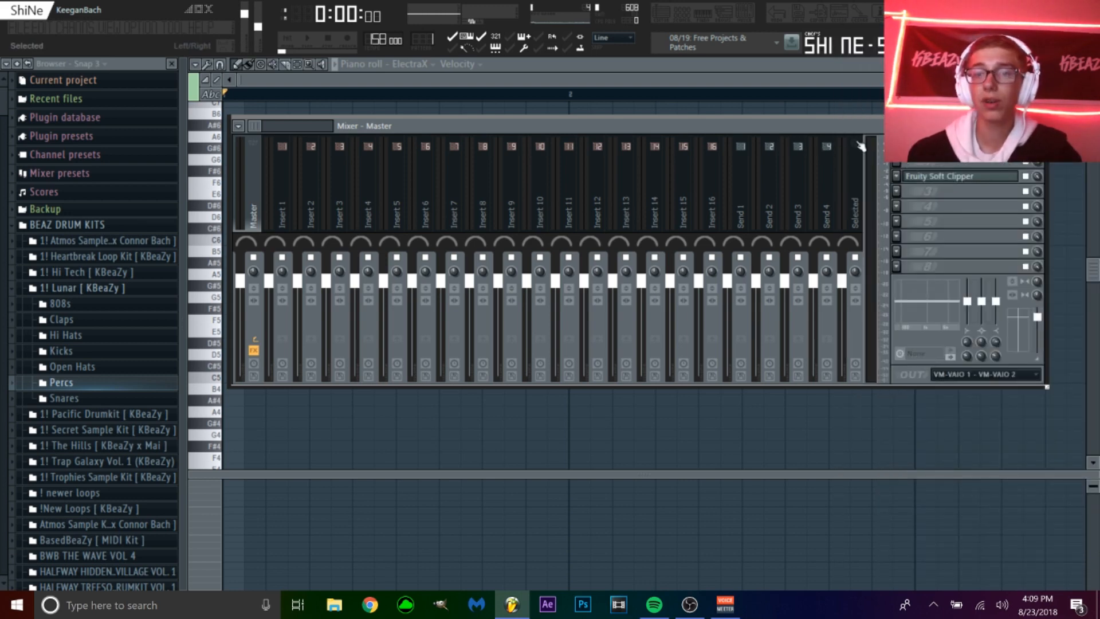
left_click(961, 177)
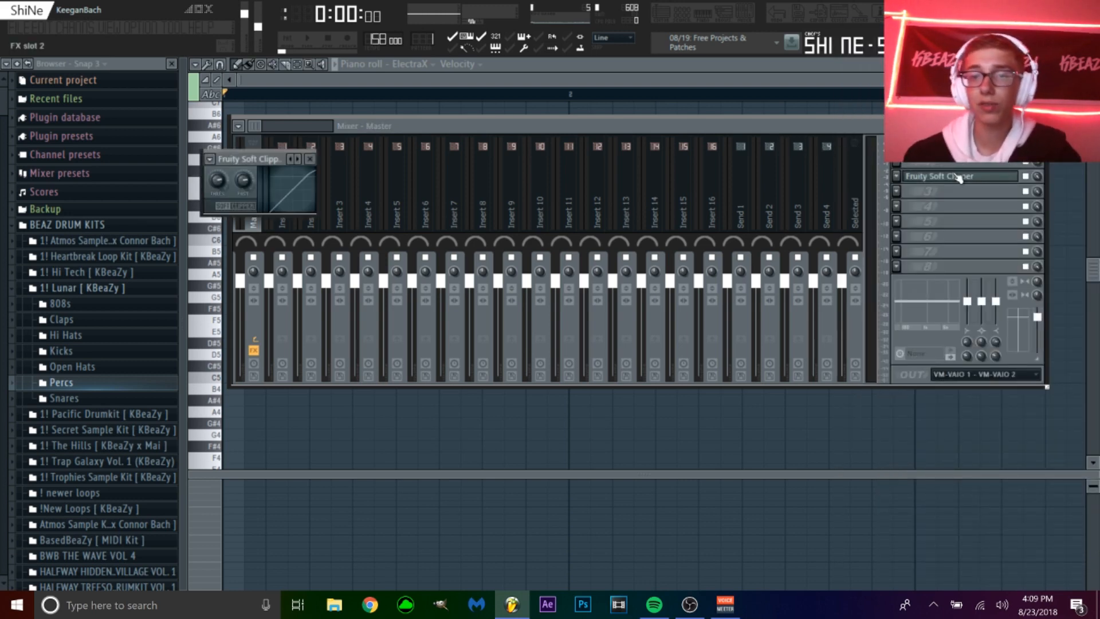
left_click(310, 159)
left_click(413, 64)
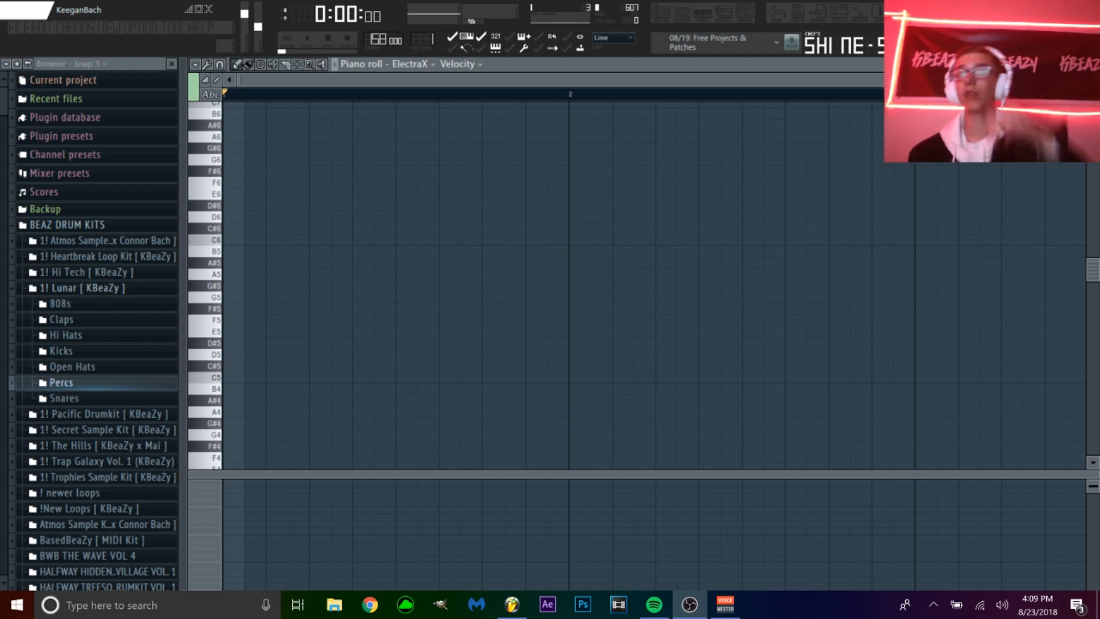
Remove the Fruity Fast Dist effect from the first effect slot of the Master track
key("F9")
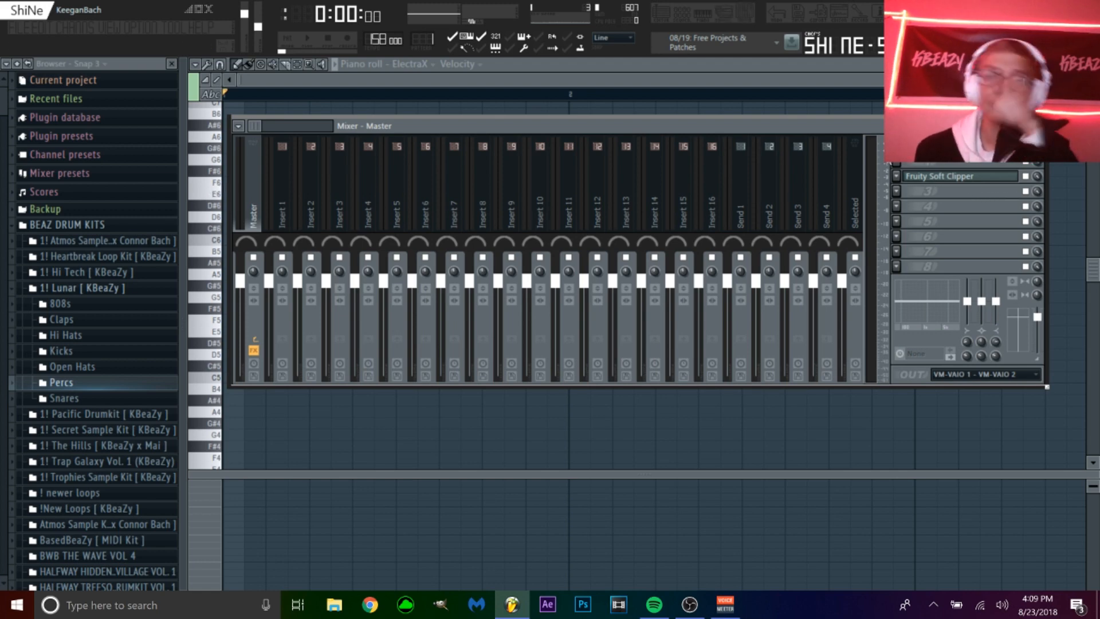
left_click(963, 162)
left_click(888, 388)
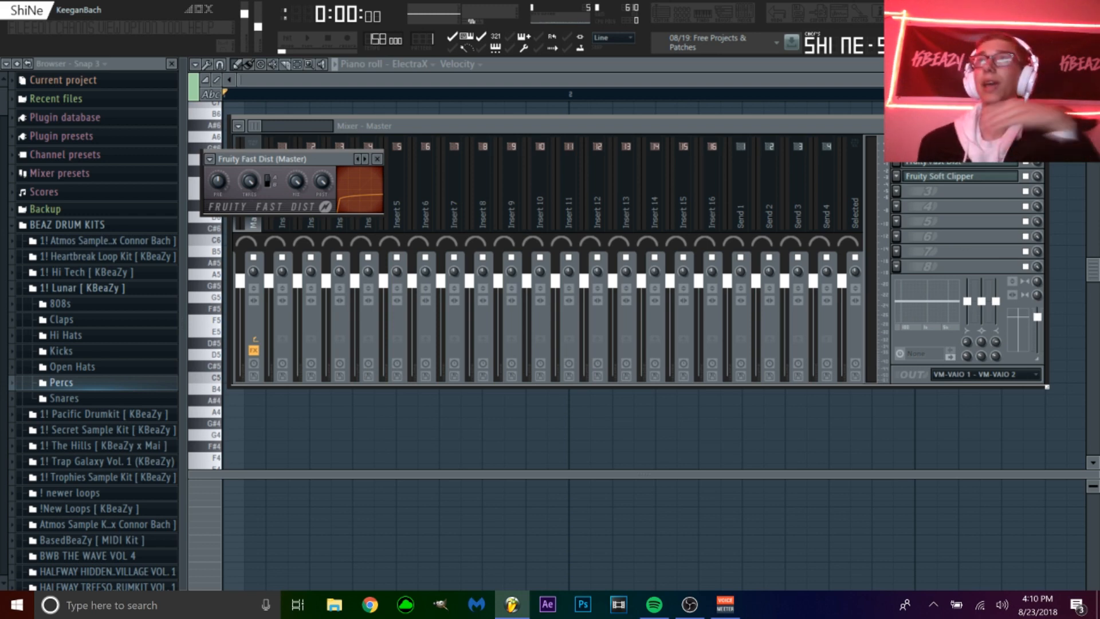
left_click(899, 165)
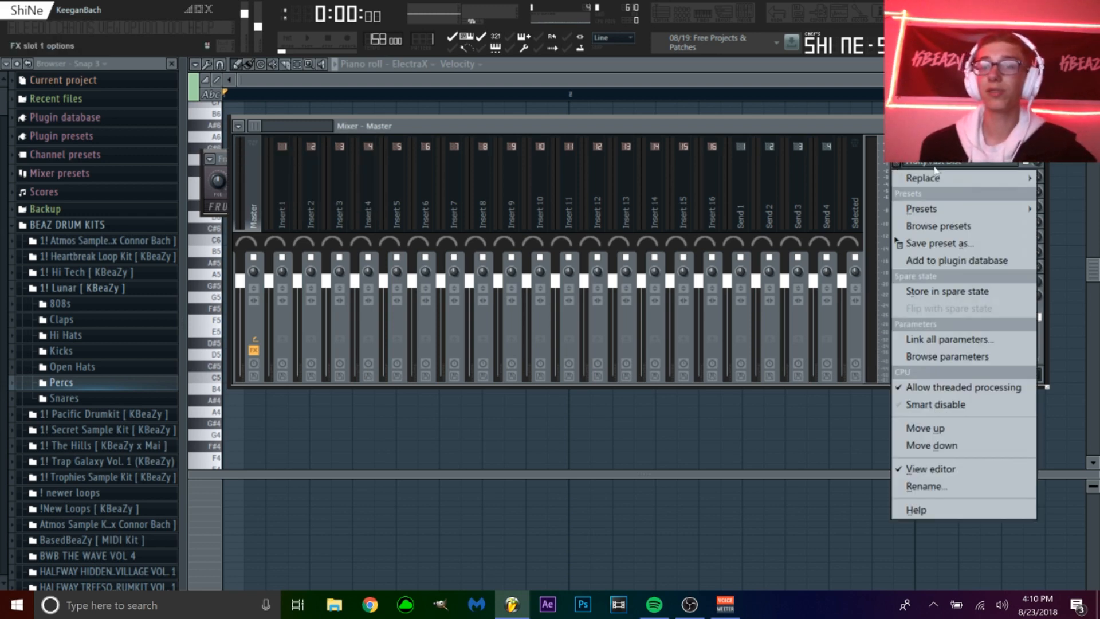
mouse_move(917, 178)
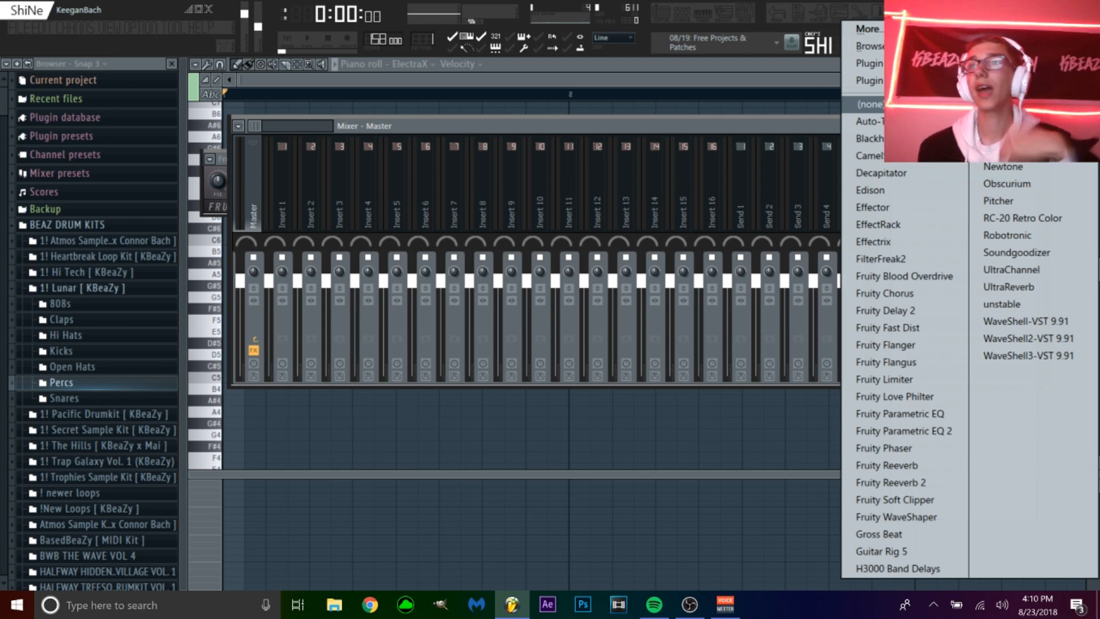
left_click_drag(270, 202, 540, 213)
left_click(245, 188)
left_click(898, 165)
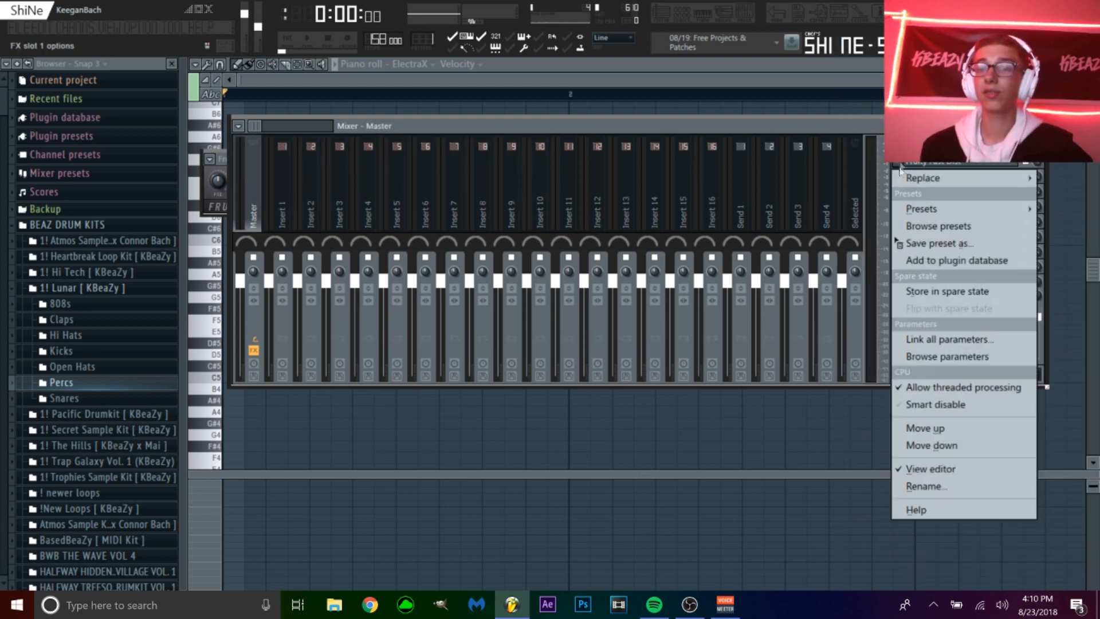
mouse_move(910, 177)
left_click(900, 104)
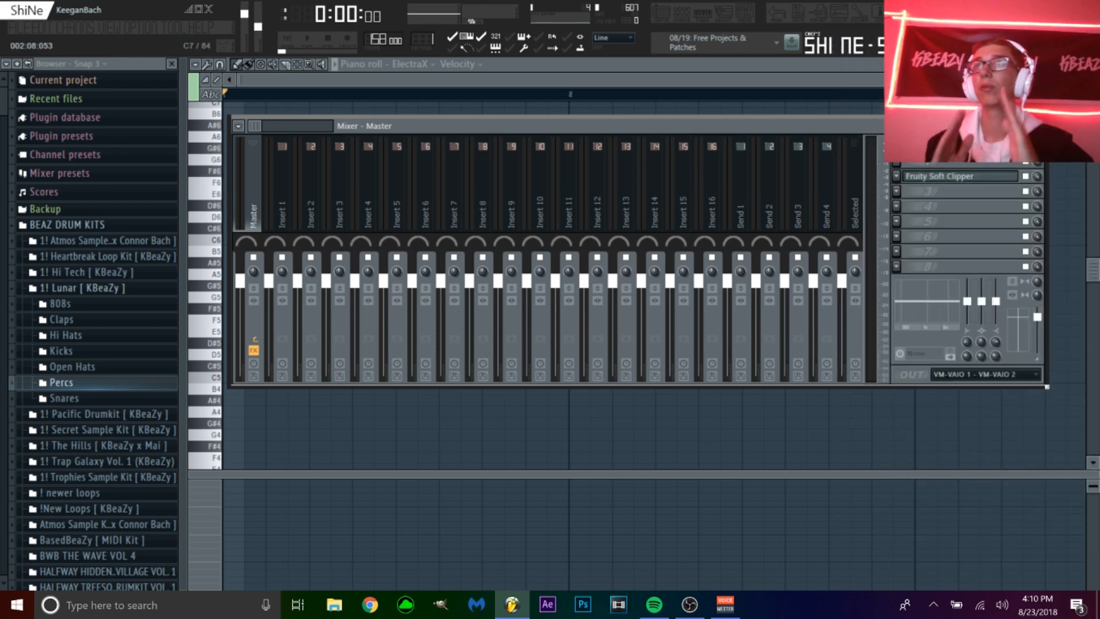
left_click(399, 65)
scroll(474, 162, "up", 2)
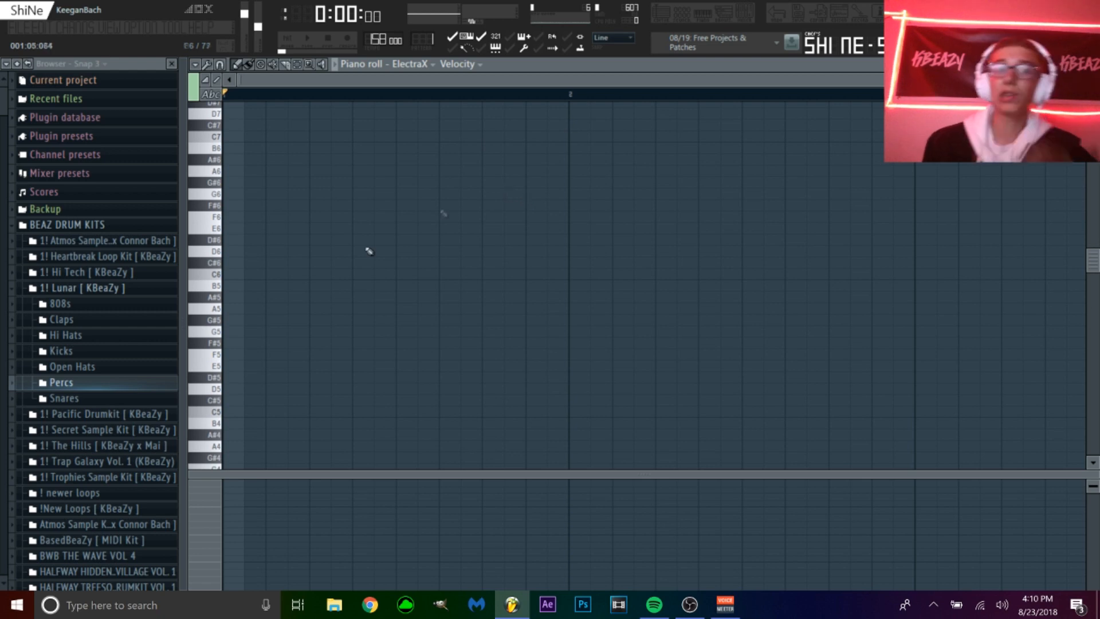
left_click_drag(248, 264, 255, 284)
right_click(762, 288)
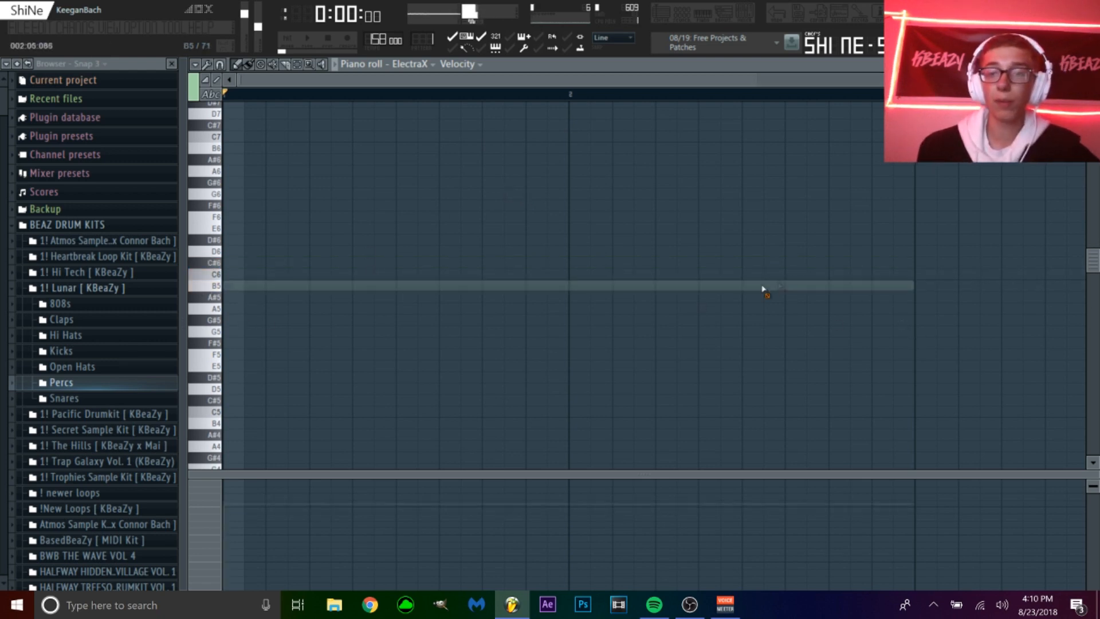
left_click(268, 277)
left_click_drag(908, 275, 265, 276)
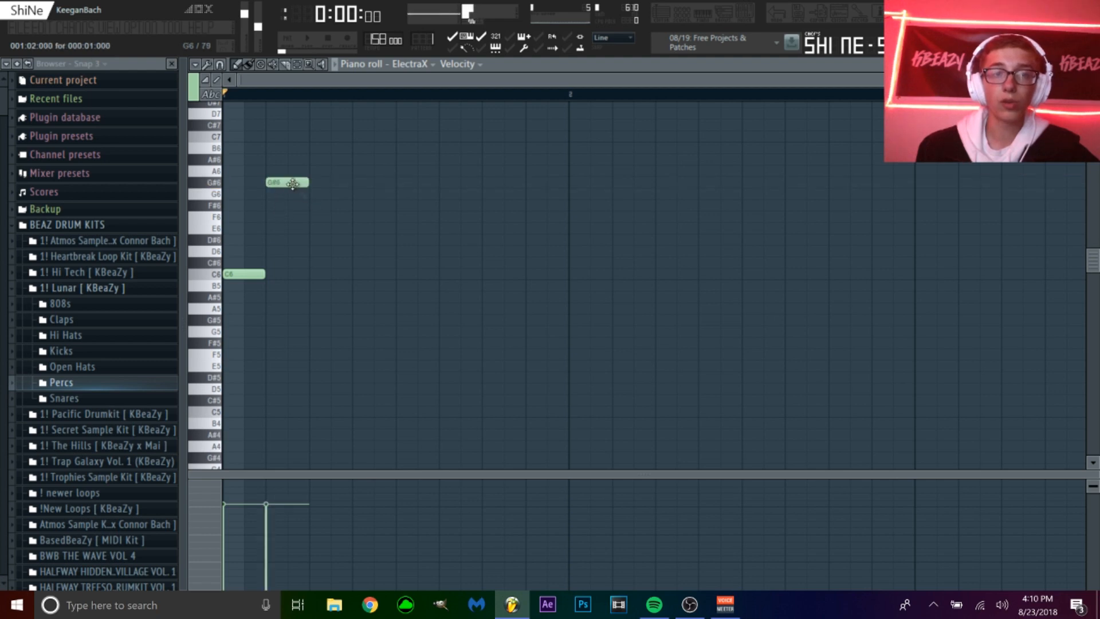
key("space")
key("space")
left_click(317, 243)
key("space")
right_click(319, 241)
right_click(245, 274)
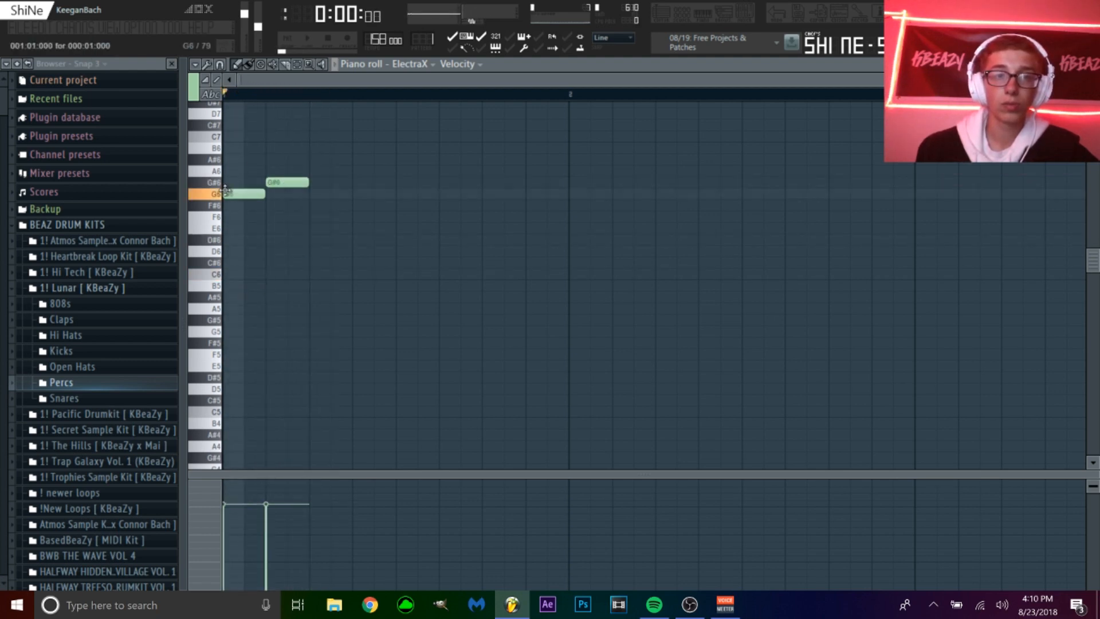
Write the bar 1 ElectraX melody G6, C6, D#6, G#6, G6, C6, D6, with the last D6 stretched to the bar's end
key("space")
left_click(270, 274)
left_click(313, 239)
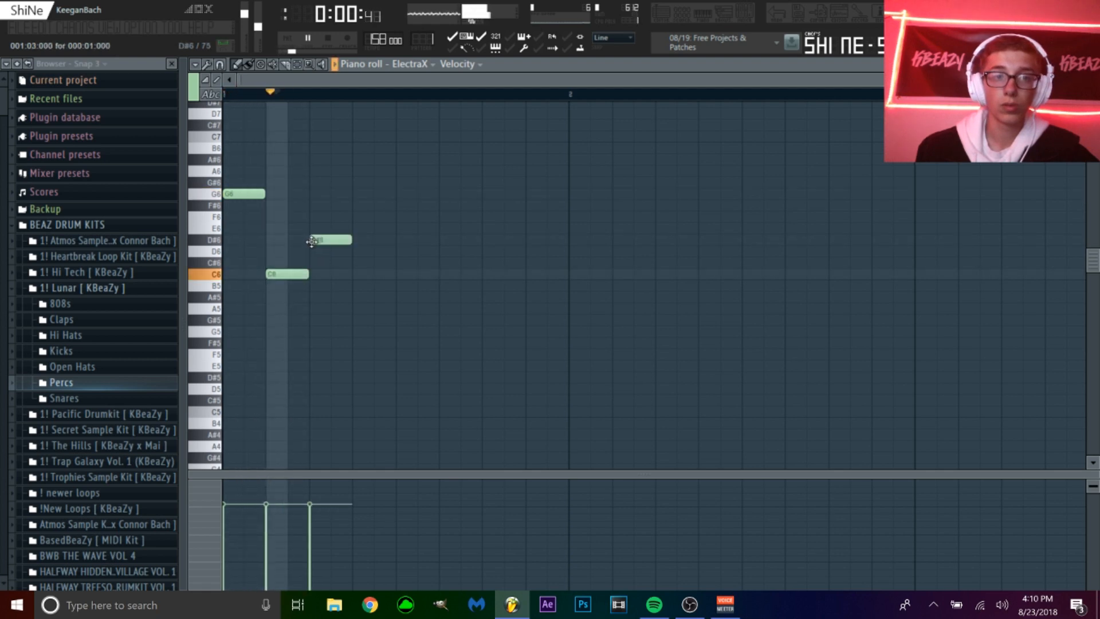
left_click(359, 195)
right_click(367, 194)
left_click(366, 183)
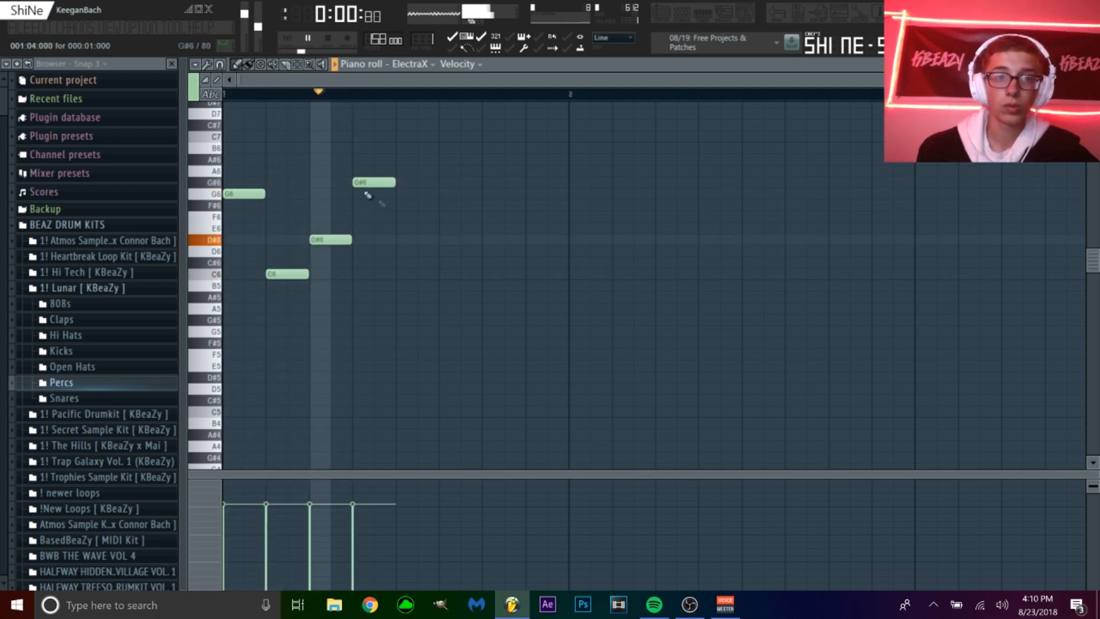
key("space")
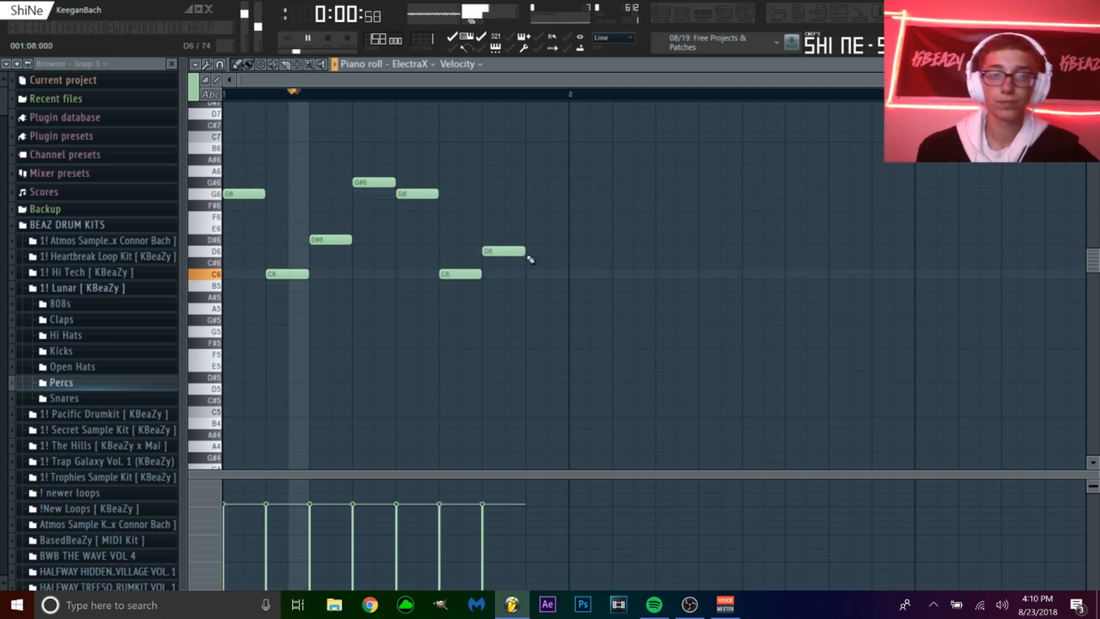
left_click_drag(524, 251, 570, 252)
Duplicate the melody into bar 2 and draw a C5 bass note spanning both bars
key("ctrl+b")
key("ctrl+d")
key("space")
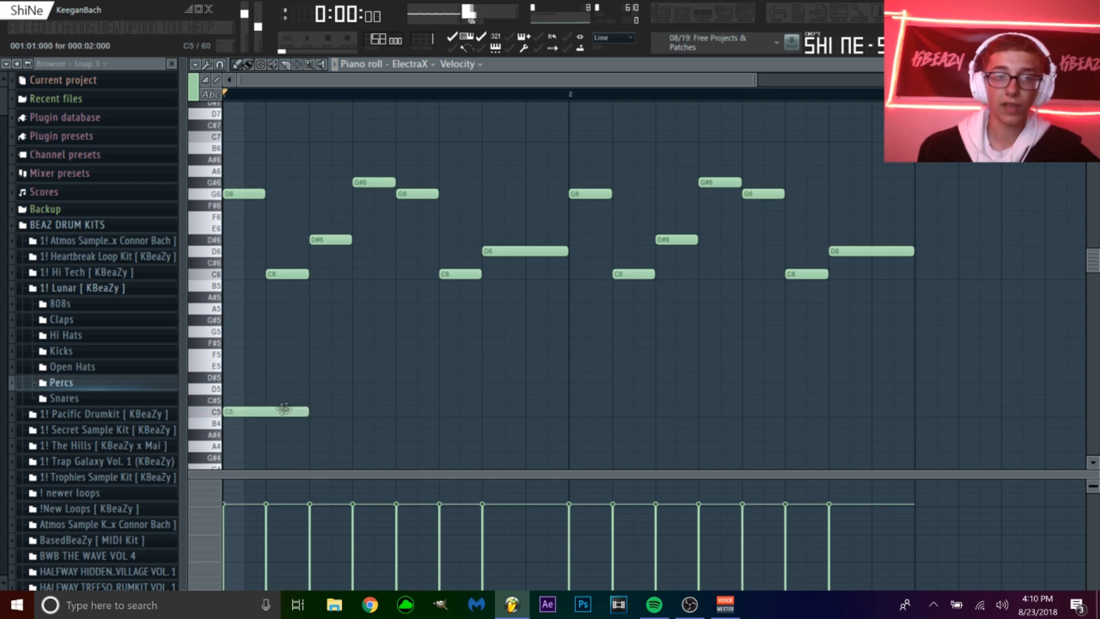
key("space")
left_click_drag(334, 411, 903, 426)
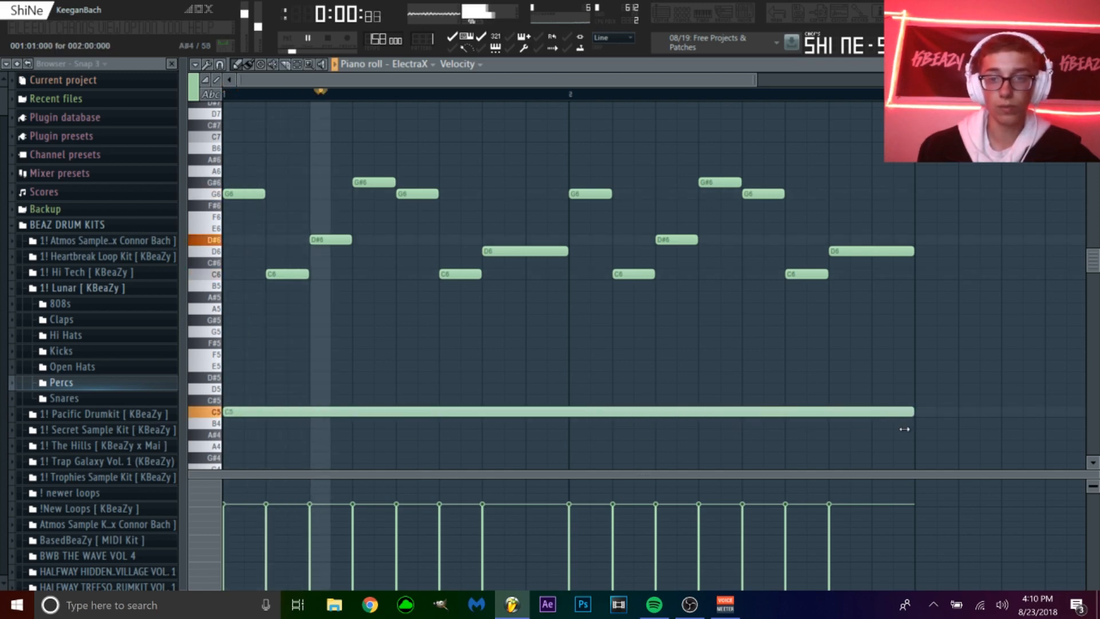
Duplicate the two-bar pattern into bars 3 and 4 and lower the copied bass note to G#4
key("ctrl+b")
left_click_drag(628, 83, 461, 83)
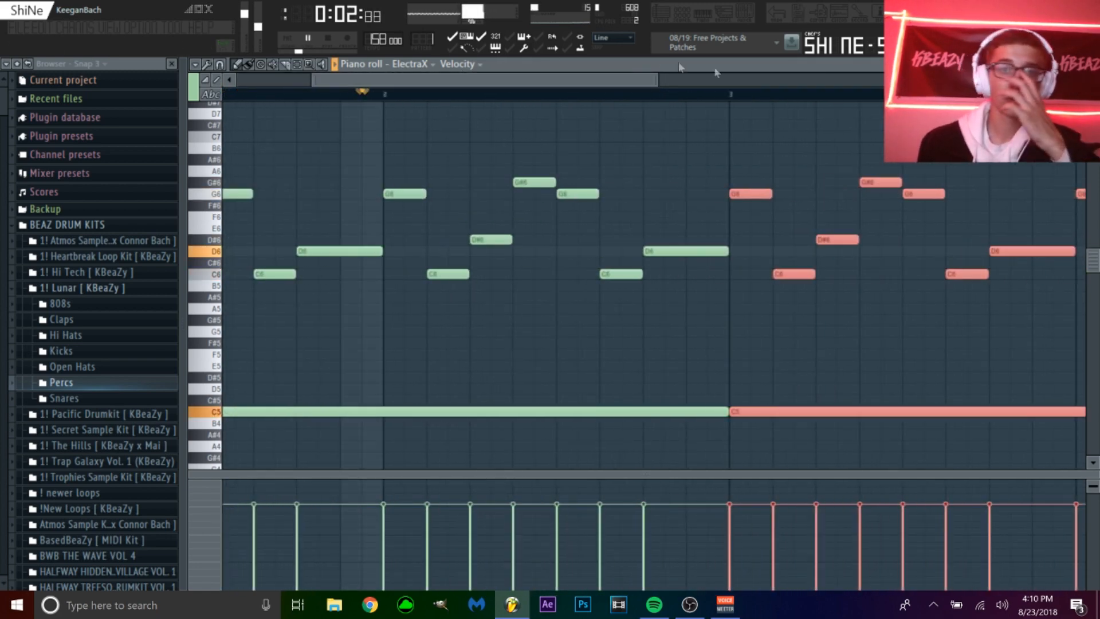
left_click_drag(659, 80, 951, 162)
key("ctrl+d")
scroll(802, 289, "down", 2)
left_click_drag(584, 343, 586, 388)
key("space")
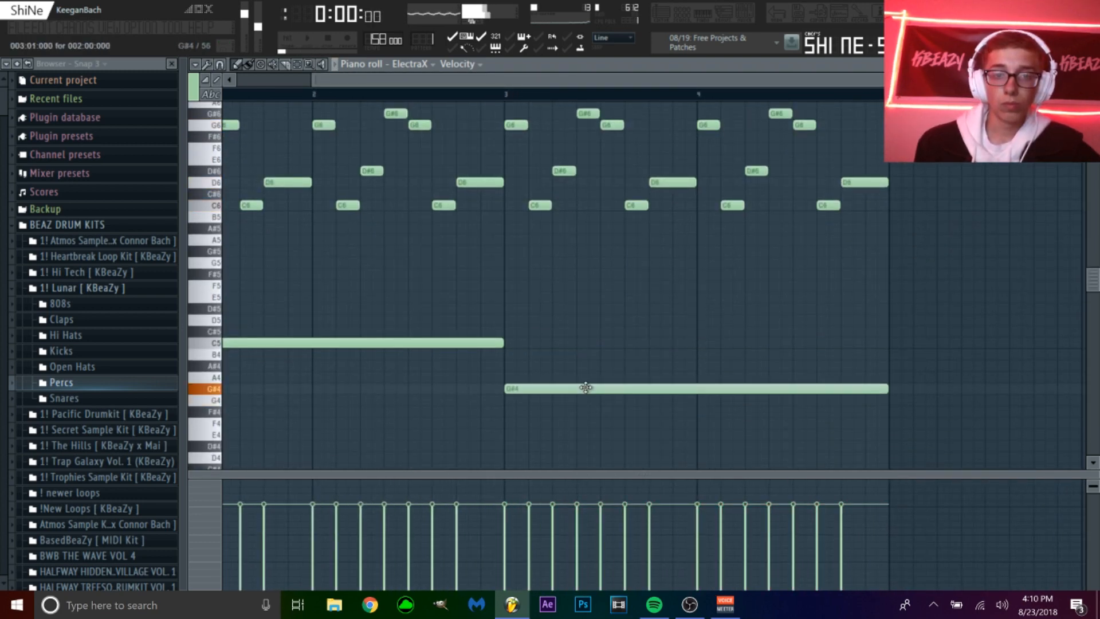
Transpose all melody and bass notes up three semitones
key("shift+Up")
key("shift+Up")
key("shift+Up")
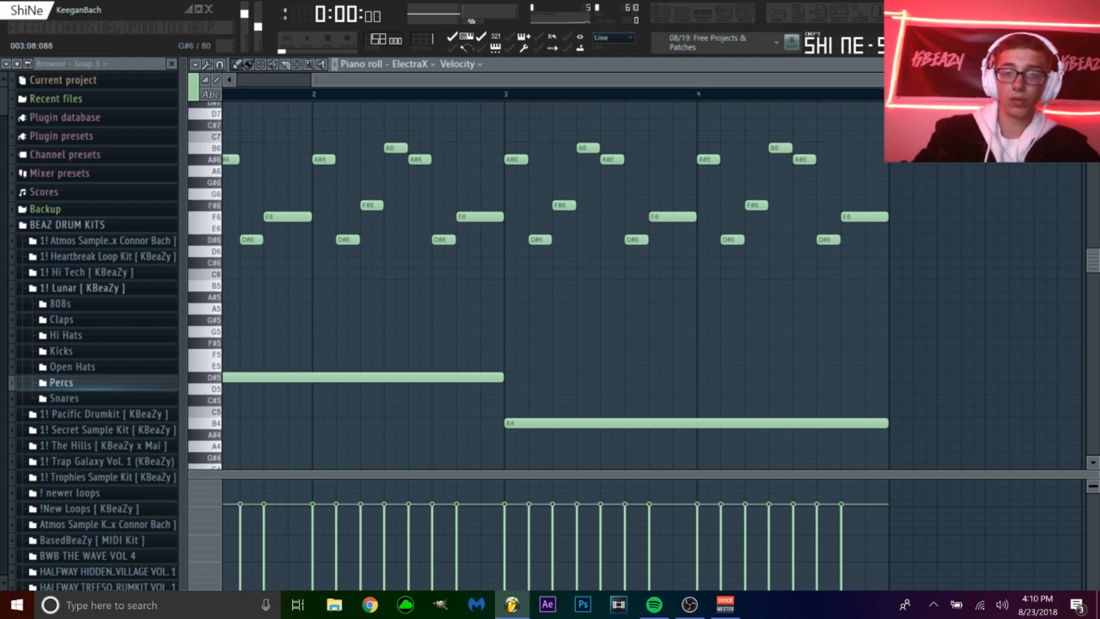
scroll(578, 86, "down", 2)
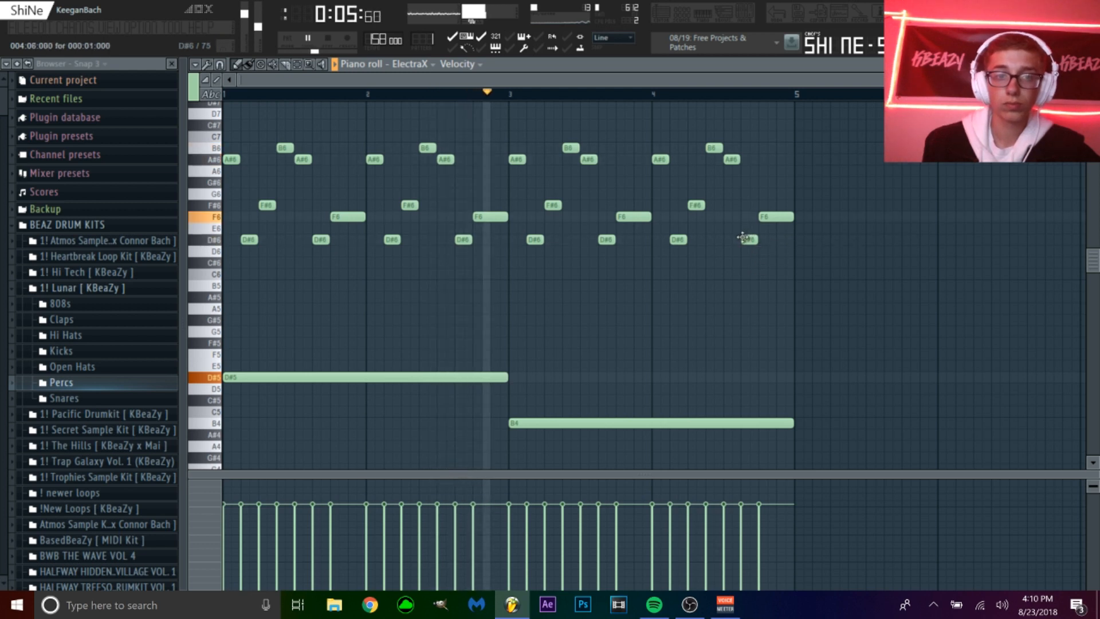
Bring up the Pattern 1 channel list and look through the 808s folder of the Lunar drum kit
left_click(80, 304)
key("space")
left_click(692, 15)
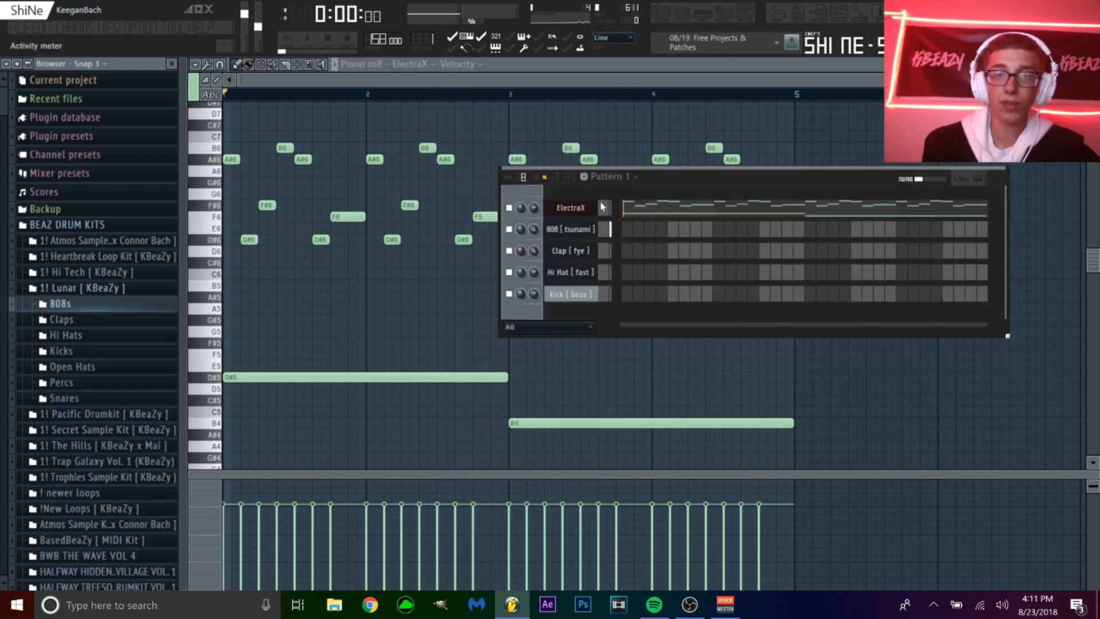
left_click(66, 305)
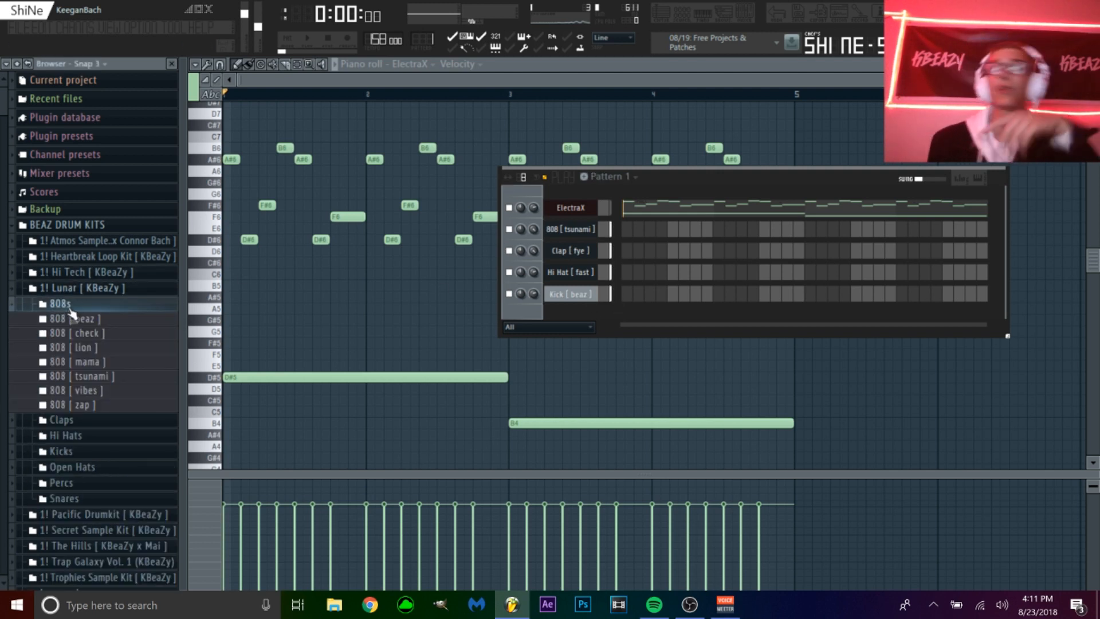
left_click(72, 306)
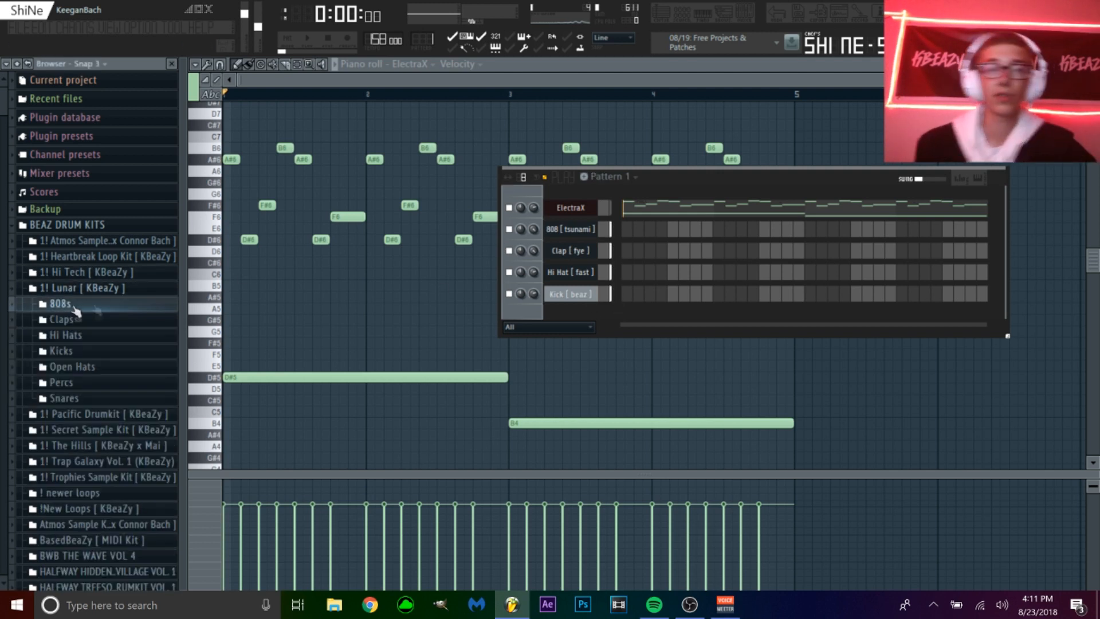
Clone the ElectraX channel to get a second instance of the synth
right_click(597, 206)
left_click(626, 413)
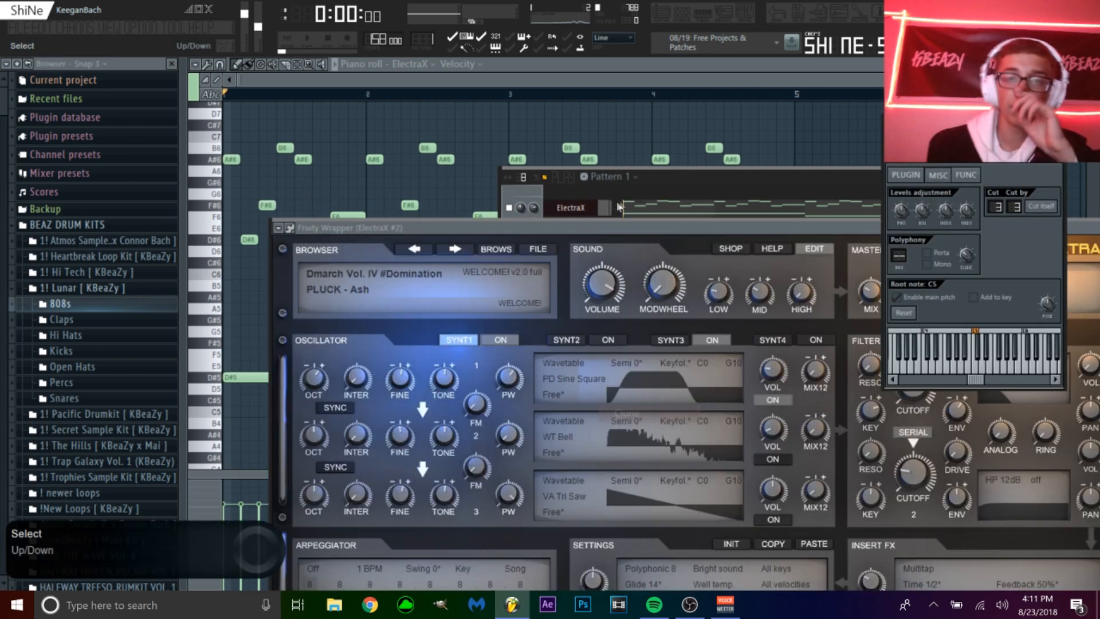
left_click(697, 179)
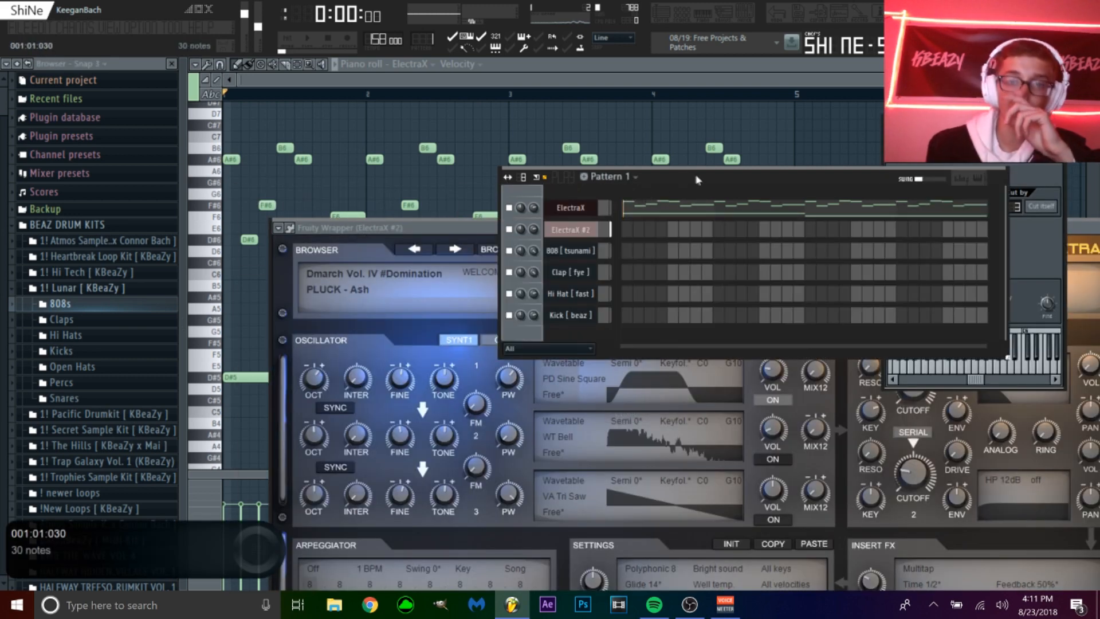
left_click(611, 209)
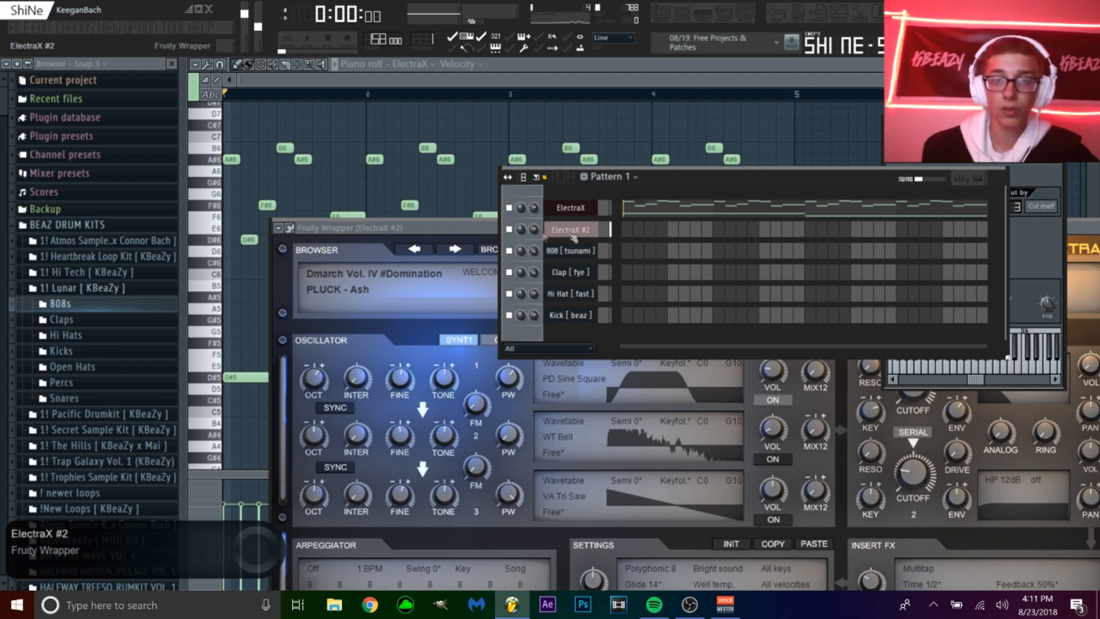
Load PAD - Fuzz in the cloned ElectraX and audition the following pad patches up to PAD - Ounces
left_click(596, 230)
left_click(324, 309)
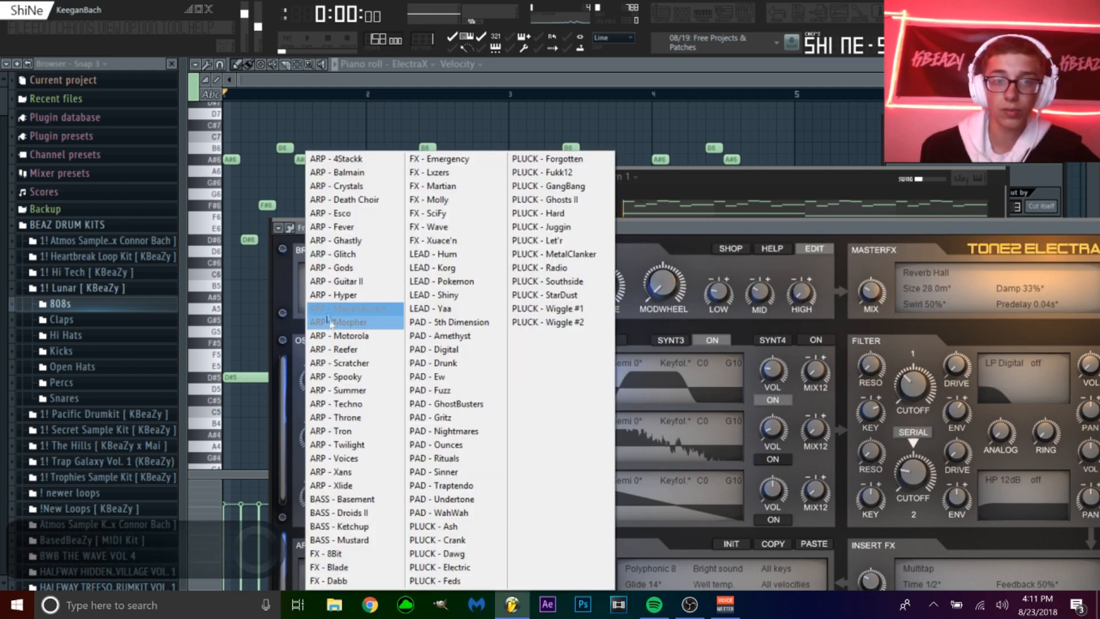
left_click(451, 388)
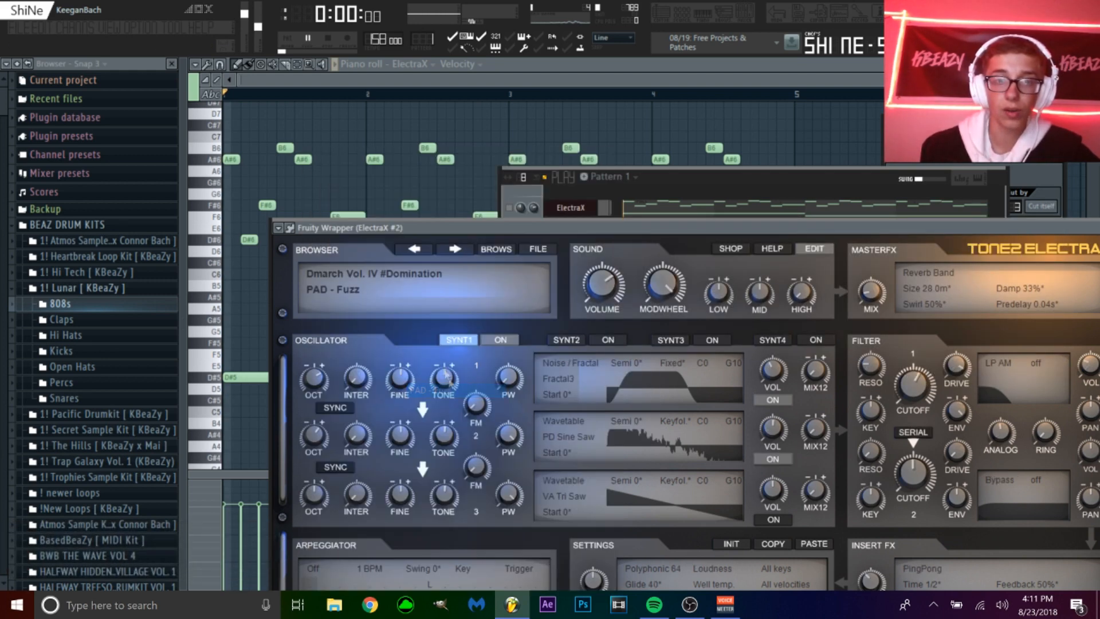
left_click(458, 248)
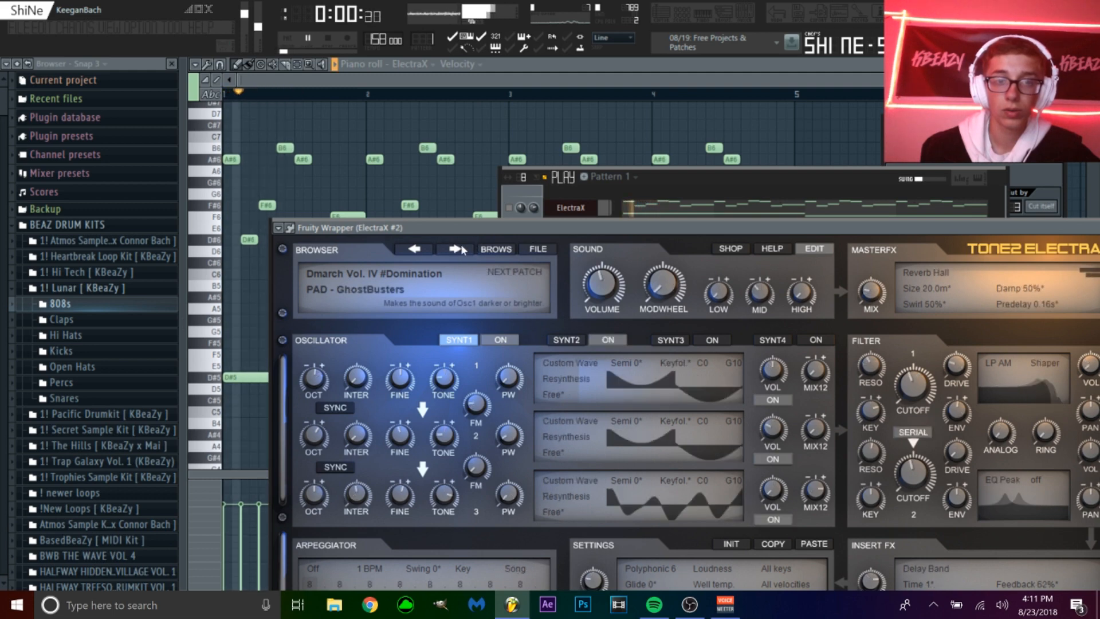
left_click(460, 246)
left_click(460, 246)
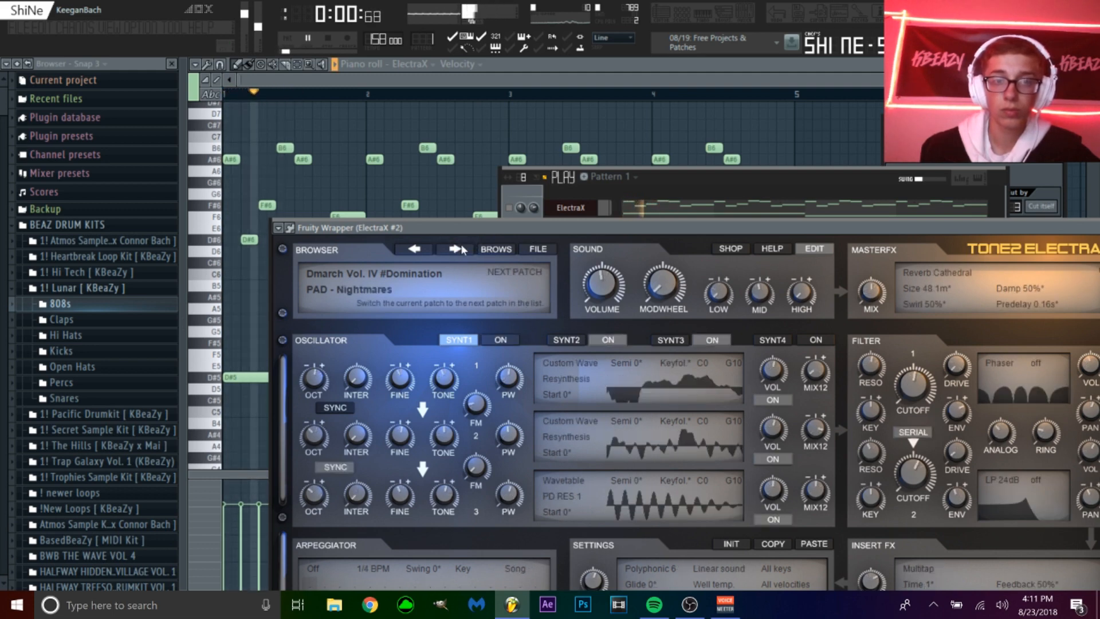
left_click(461, 245)
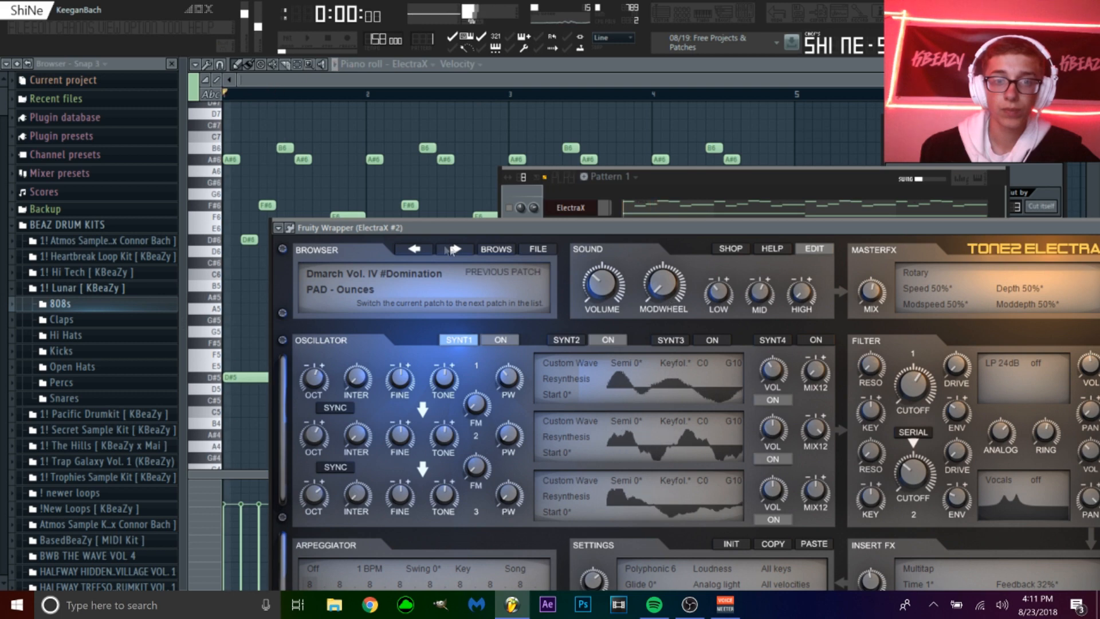
Audition the Dmarch Vol. IV pad patches PAD - Rituals through PAD - Traptendo in ElectraX #2 with the pattern playing
left_click(453, 249)
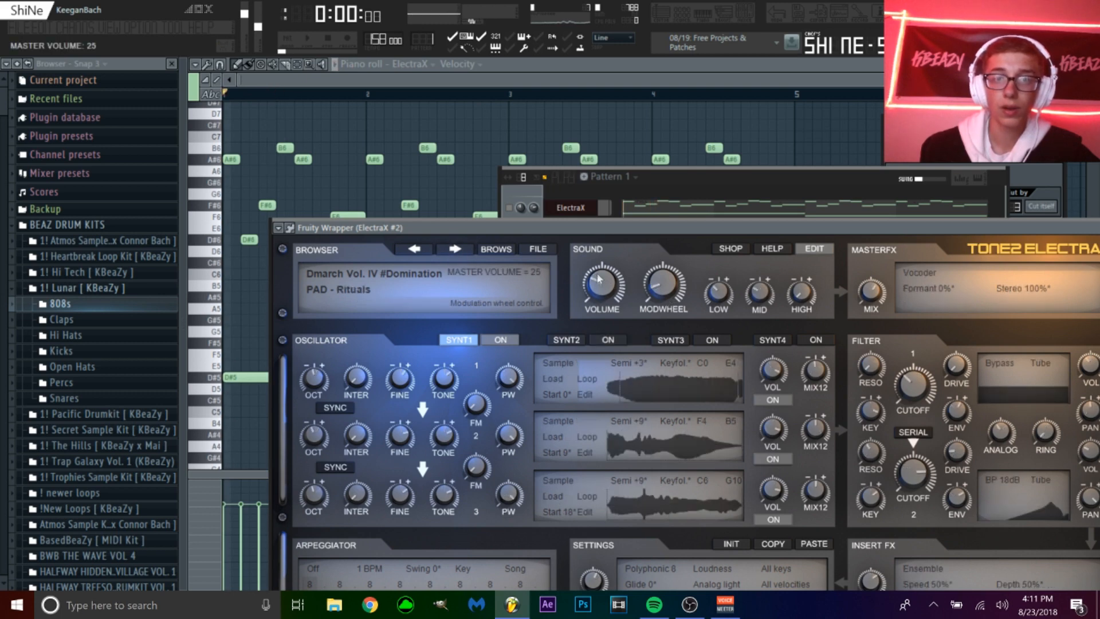
left_click(658, 179)
key("space")
left_click(454, 249)
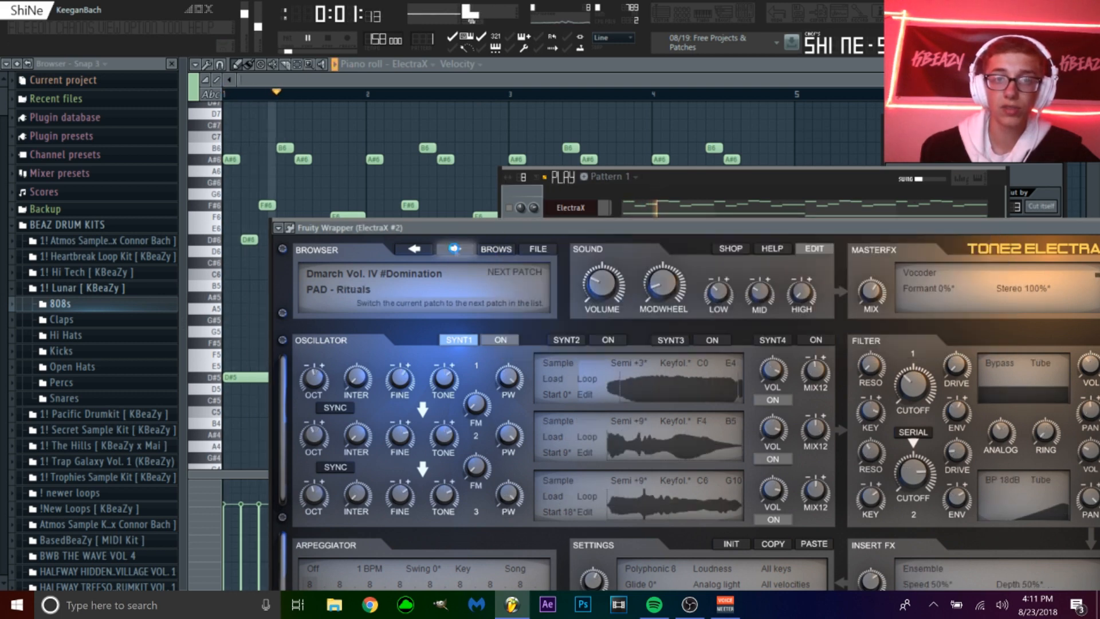
left_click(456, 250)
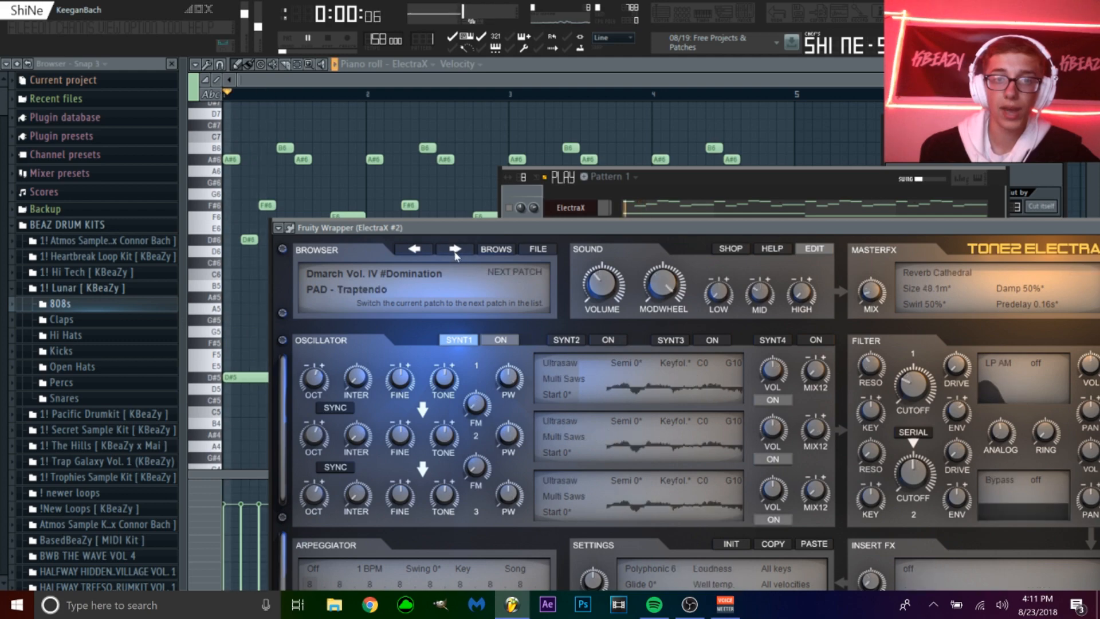
Switch ElectraX #2 to the Dmarch Vol. V - #Kingsfall bank, load PAD - Hawaii and play the pattern
left_click(393, 271)
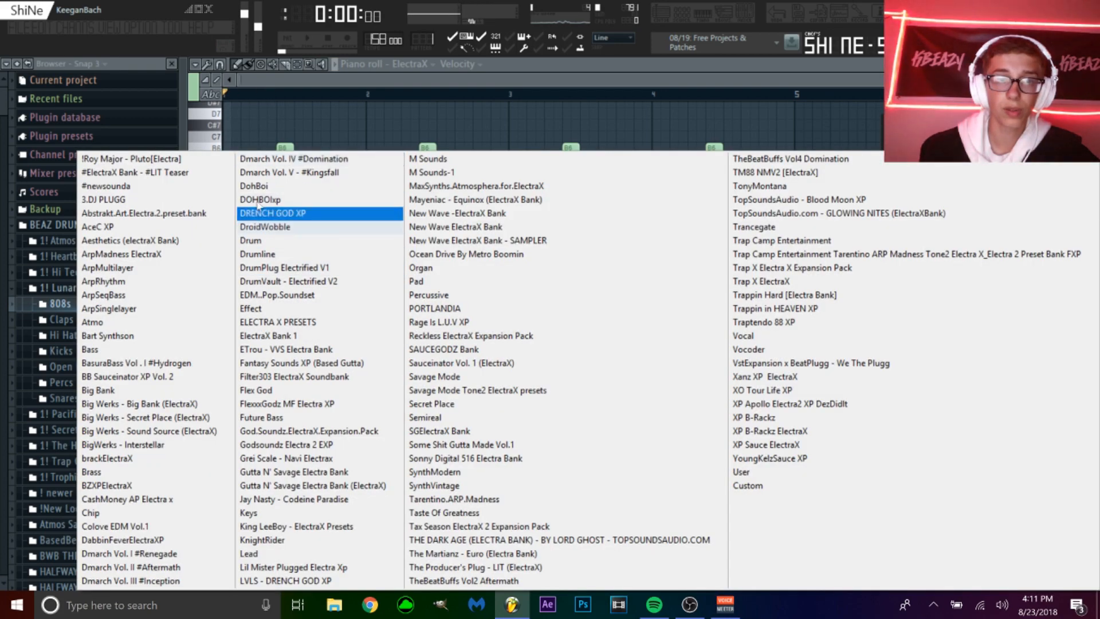
left_click(150, 568)
left_click(362, 274)
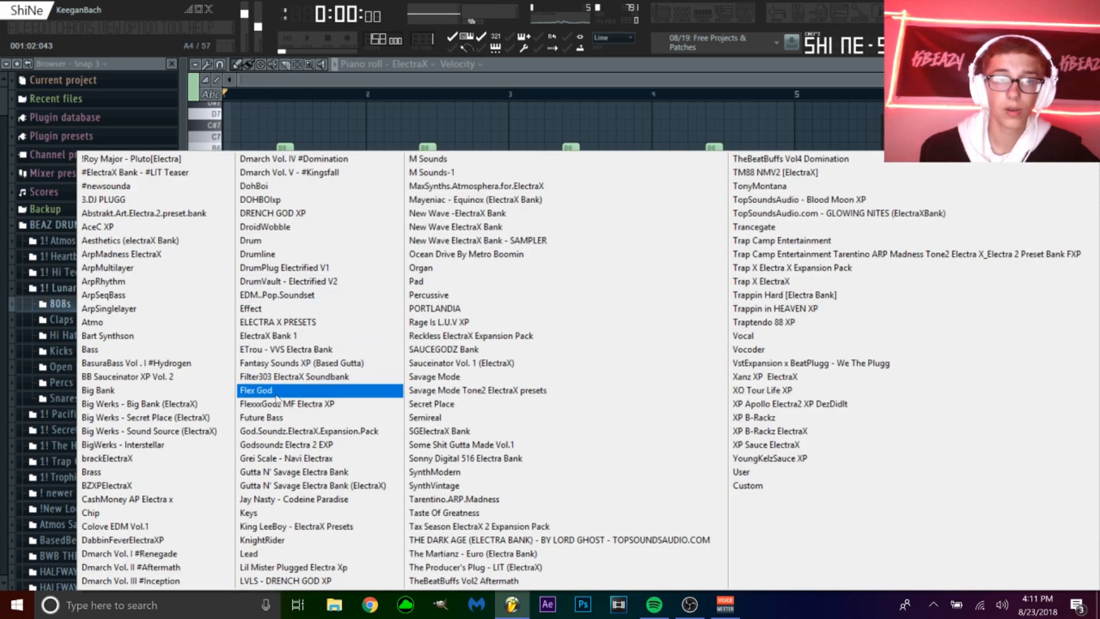
left_click(281, 172)
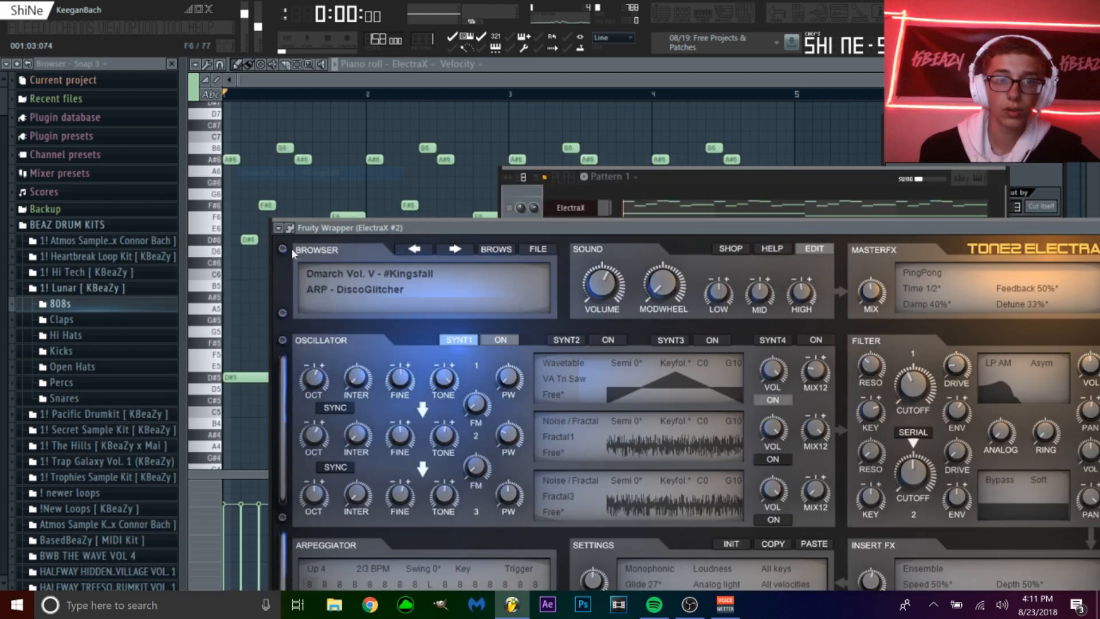
left_click(323, 292)
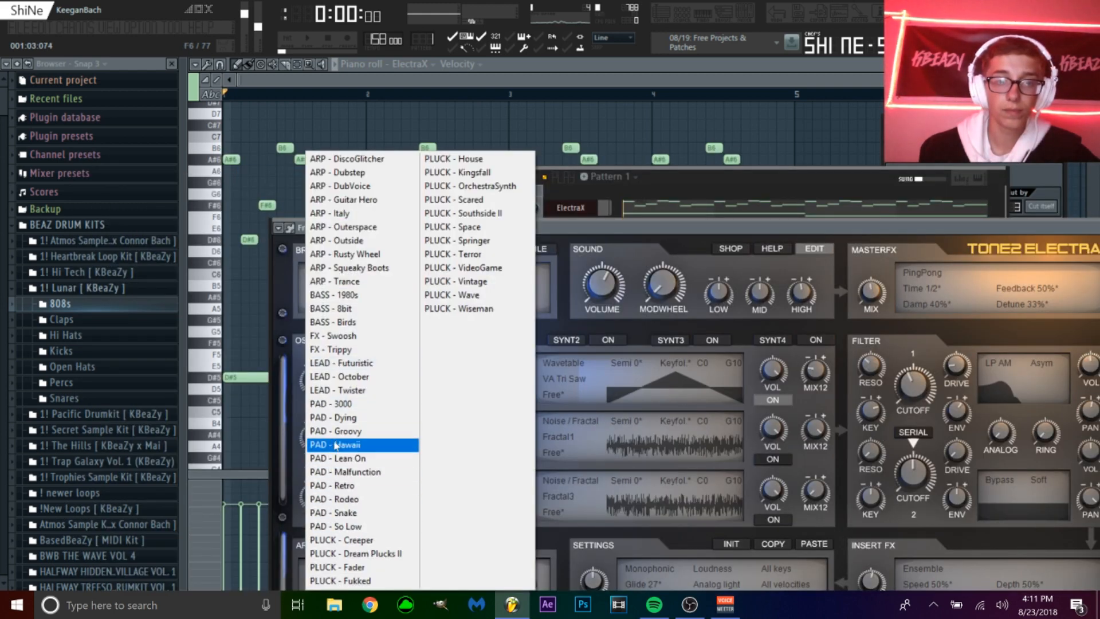
left_click(337, 446)
key("space")
Turn the original ElectraX channel back on and restart playback to hear both synths together
left_click(701, 160)
right_click(797, 161)
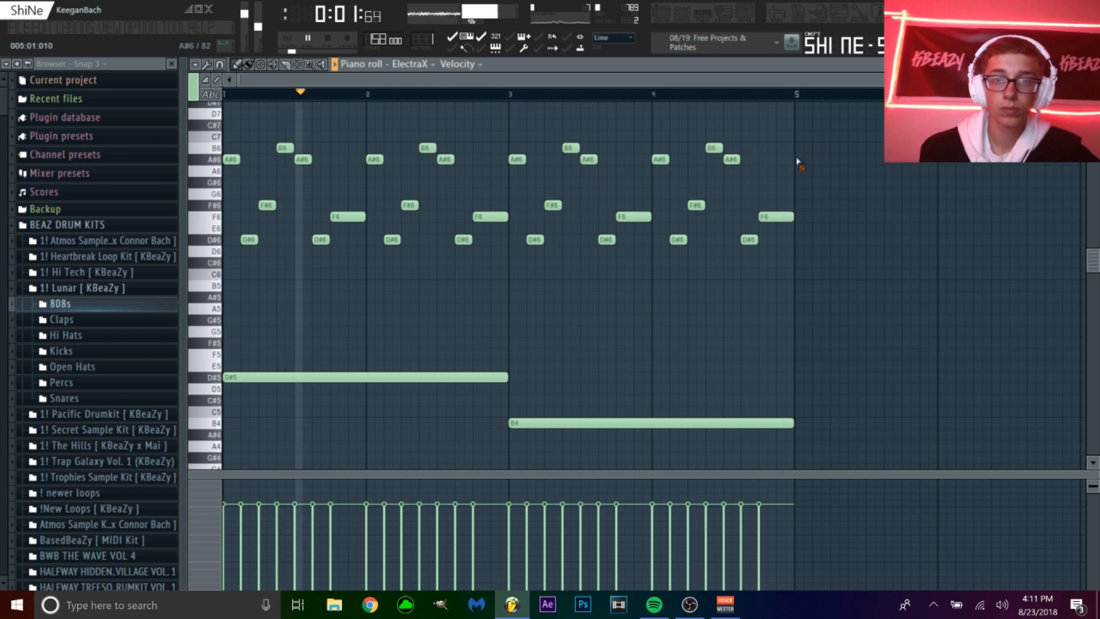
key("F6")
left_click(509, 208)
key("space")
key("space")
Switch the piano roll to ElectraX #2 and transpose all its notes down one octave
left_click(604, 70)
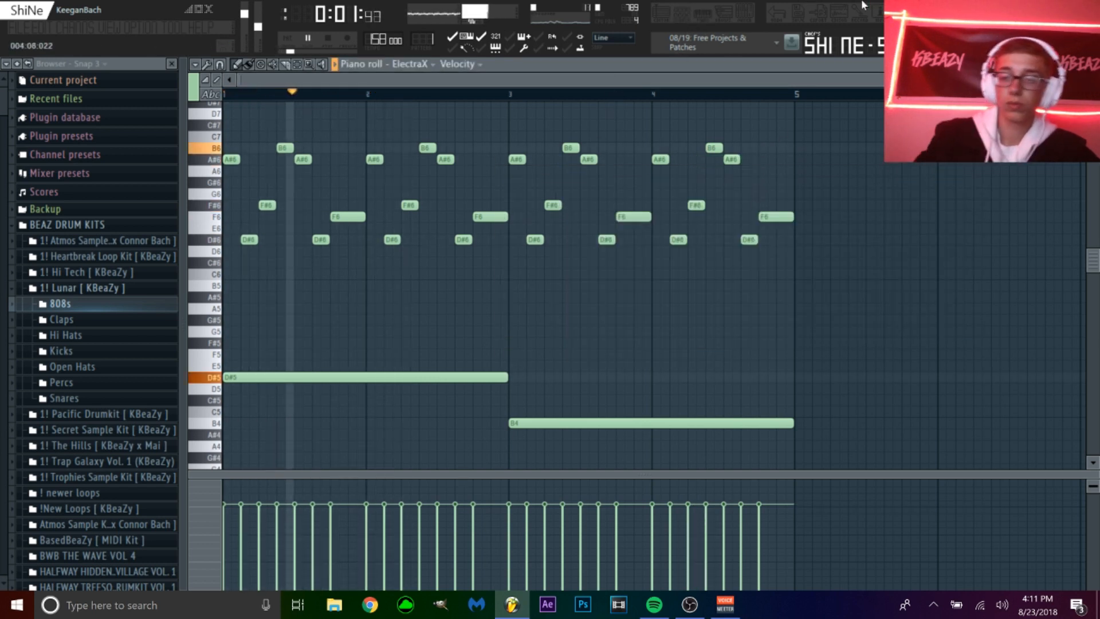
left_click(413, 64)
left_click(422, 111)
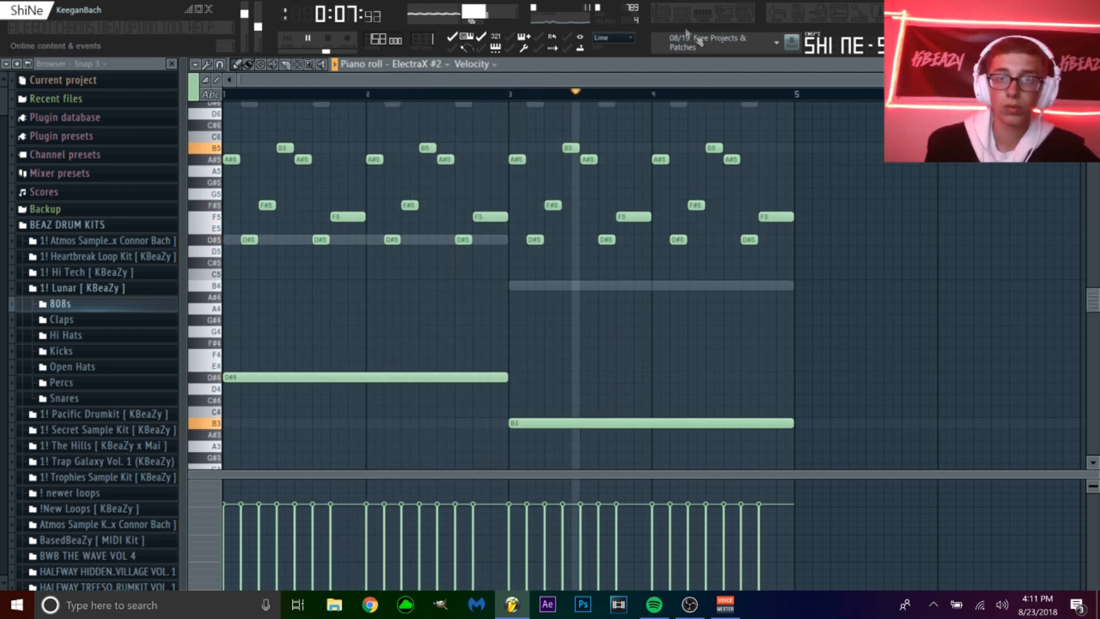
Route the Pattern 1 channels to their own mixer tracks and select the ElectraX #2 track
key("F6")
key("space")
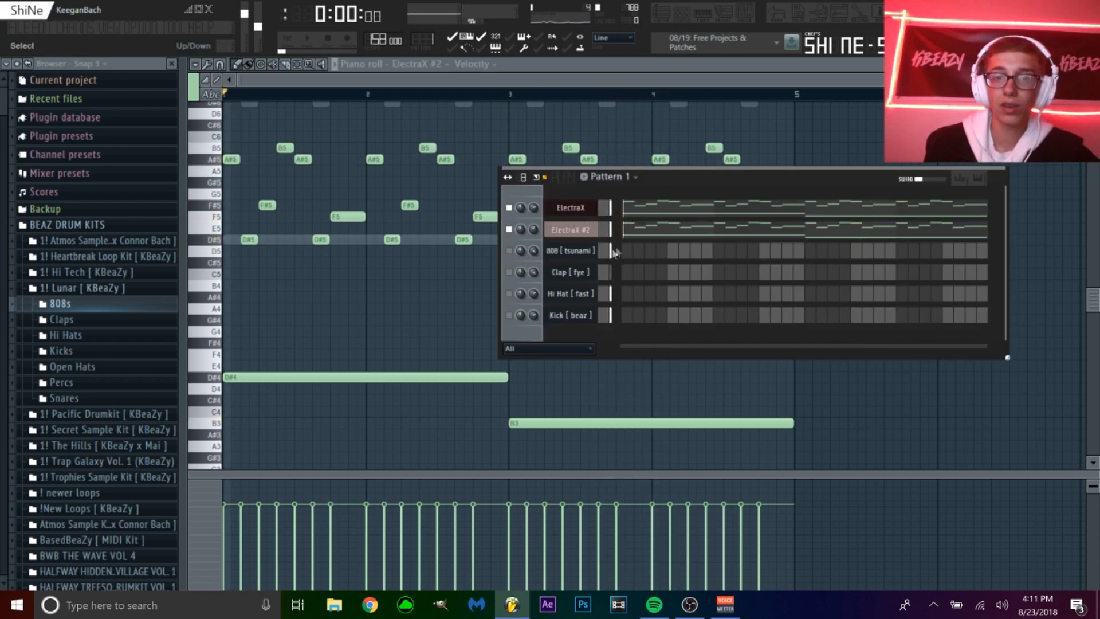
left_click(744, 11)
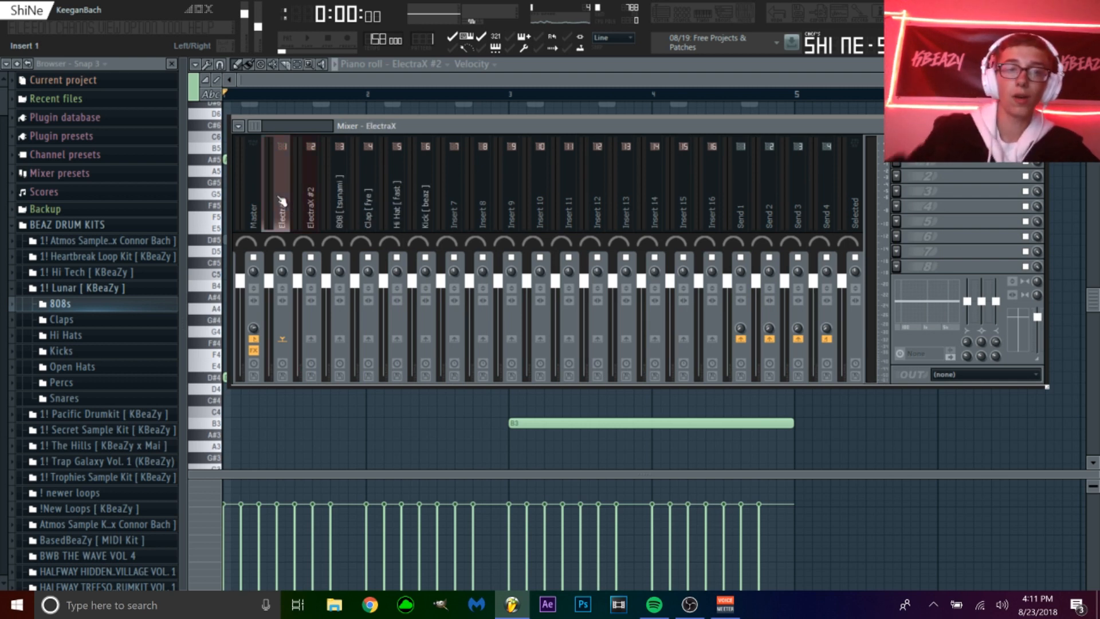
key("space")
left_click(311, 194)
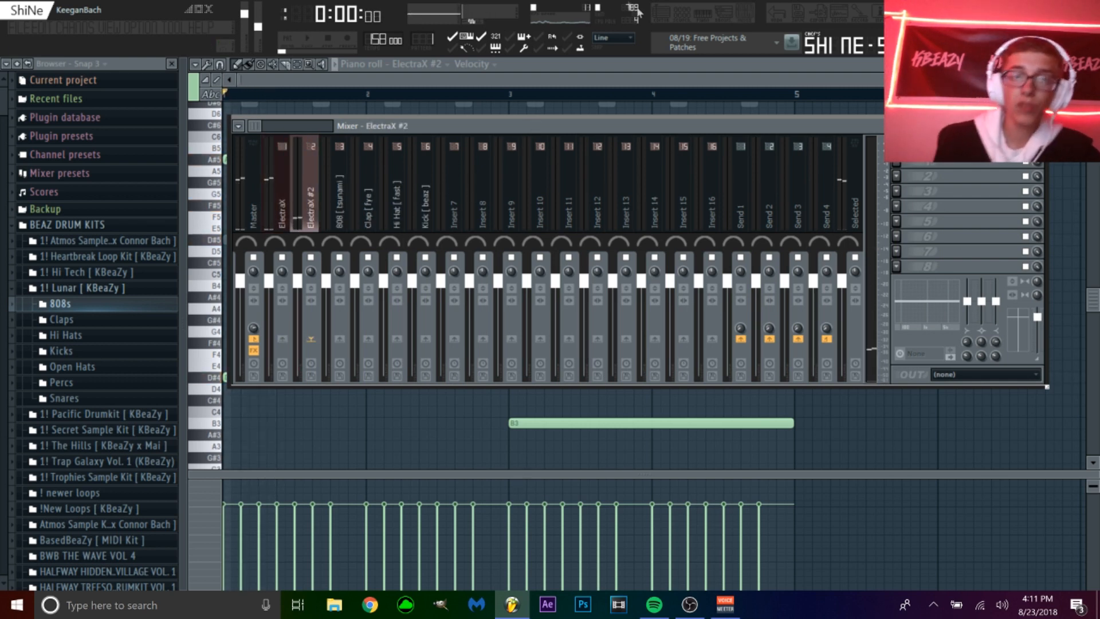
In the 808 [ tsunami ] piano roll, place a D#5 note at the start of bar 1 and shorten it to about a fifth of a bar
left_click(433, 64)
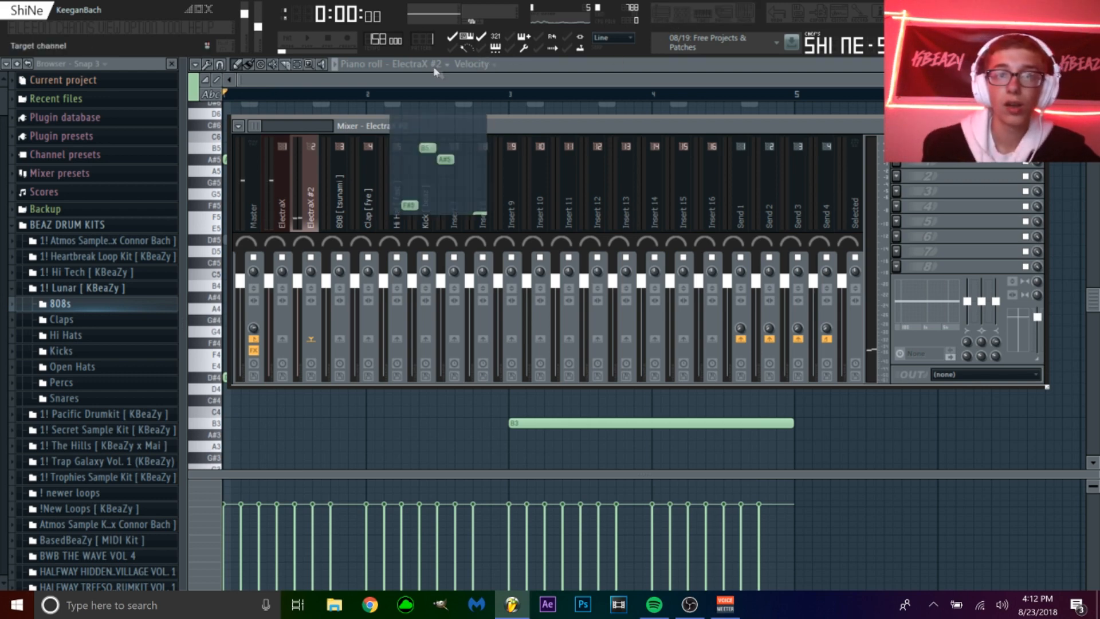
left_click(419, 129)
left_click(381, 251)
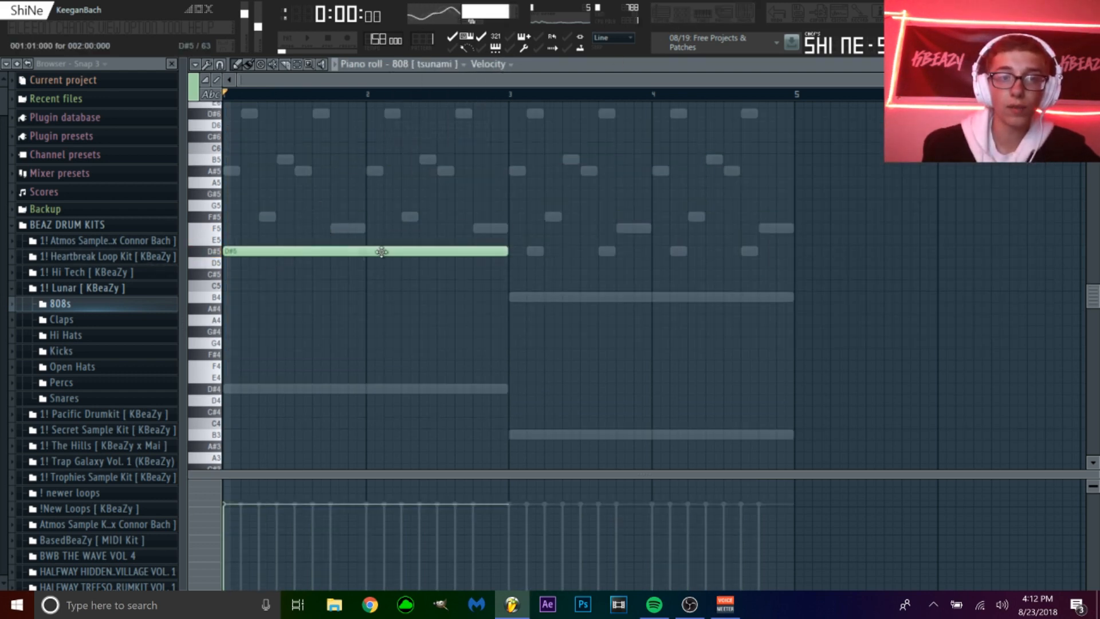
left_click_drag(493, 255, 227, 261)
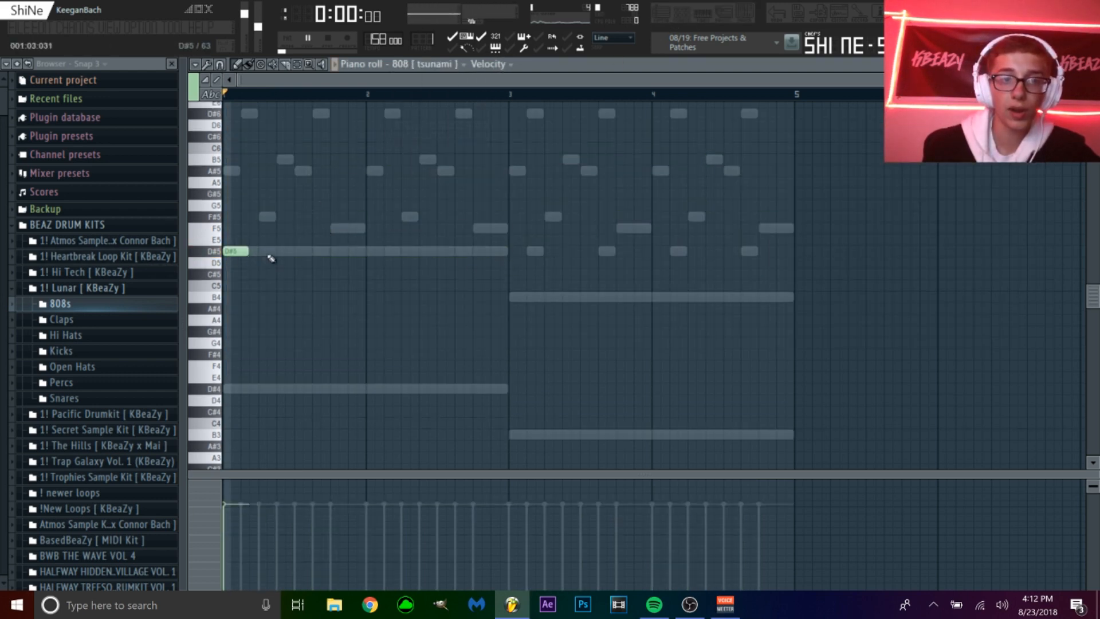
Turn on the 808 [ tsunami ] channel and add three more short D#5 notes, one in bar 1 and two in bar 2
left_click(682, 13)
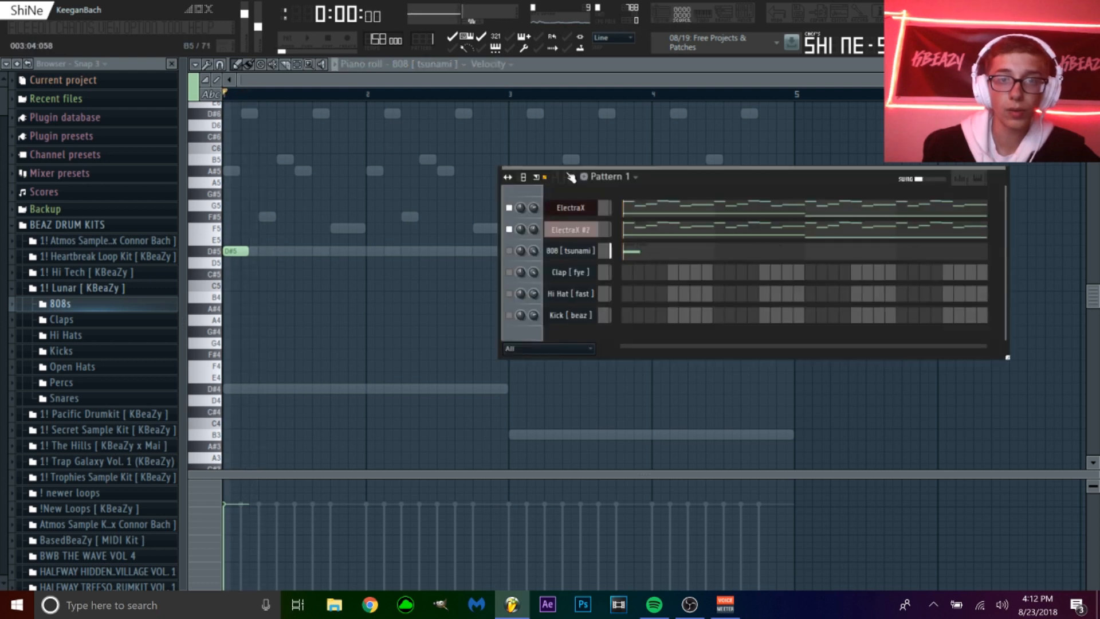
left_click(509, 251)
key("space")
left_click(520, 73)
left_click(284, 252)
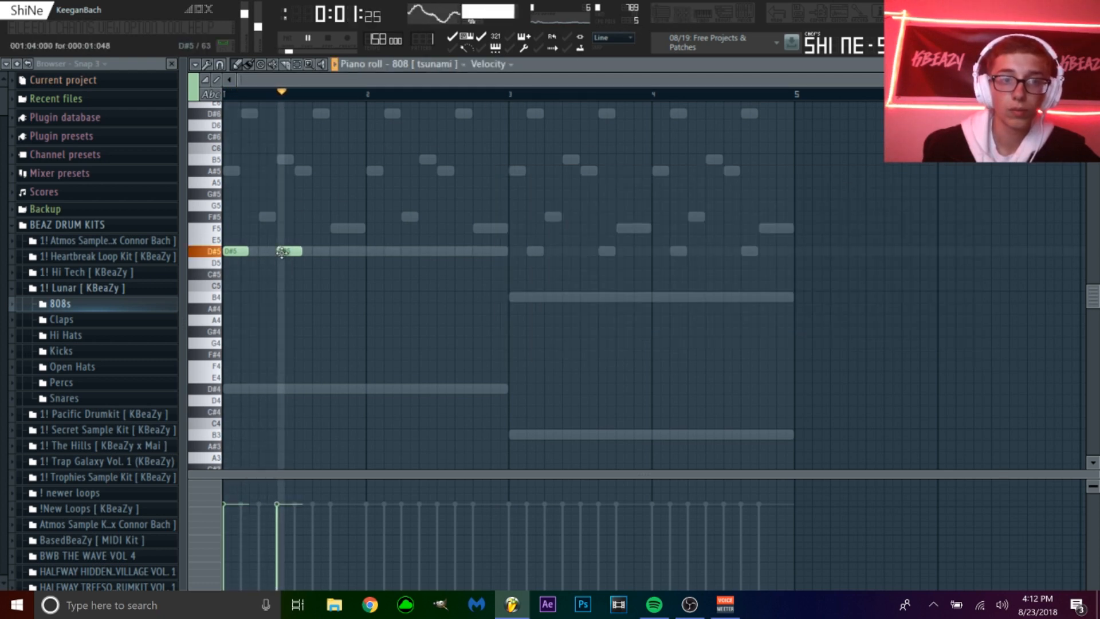
left_click(372, 252)
left_click(425, 252)
key("space")
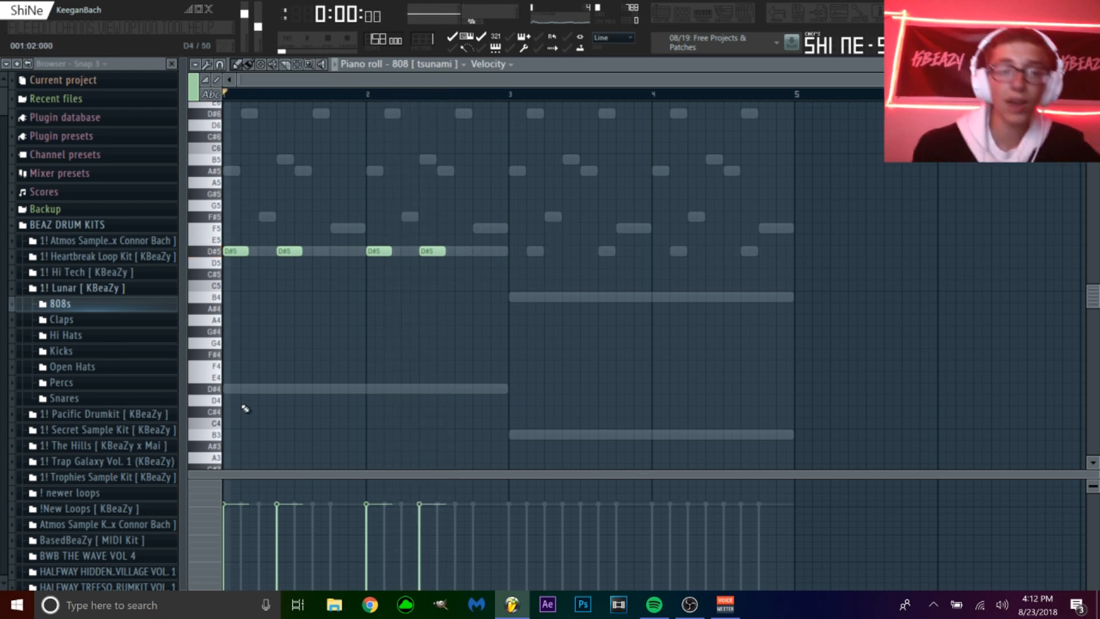
left_click_drag(262, 390, 198, 396)
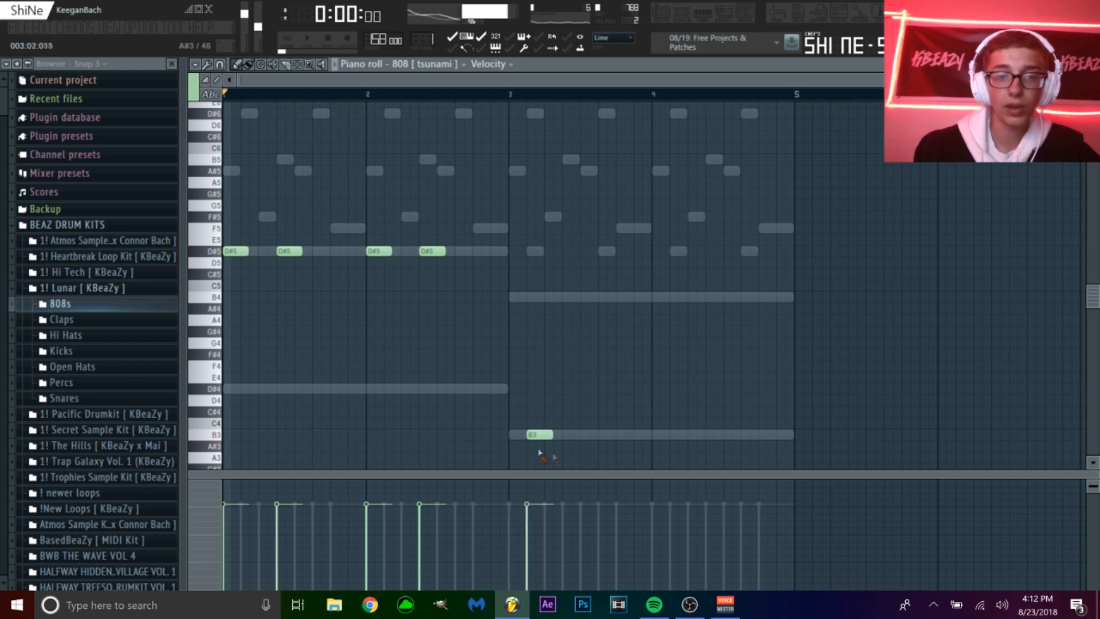
Solo the ElectraX #2 mixer track, add Fruity Parametric EQ 2 in its first effect slot and start playback
left_click(738, 20)
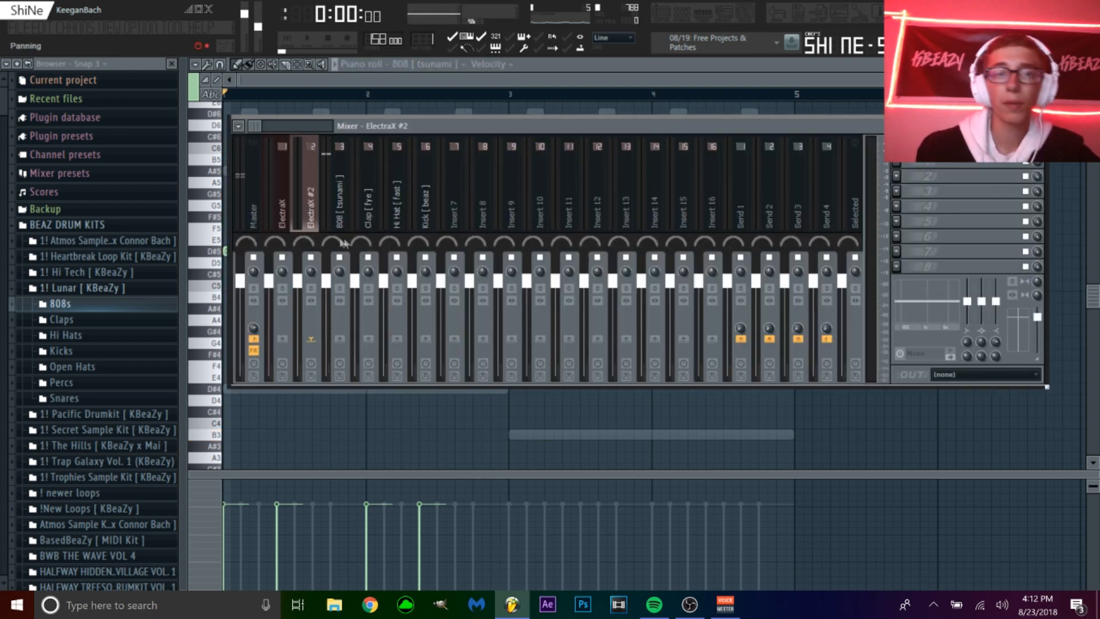
left_click(896, 161)
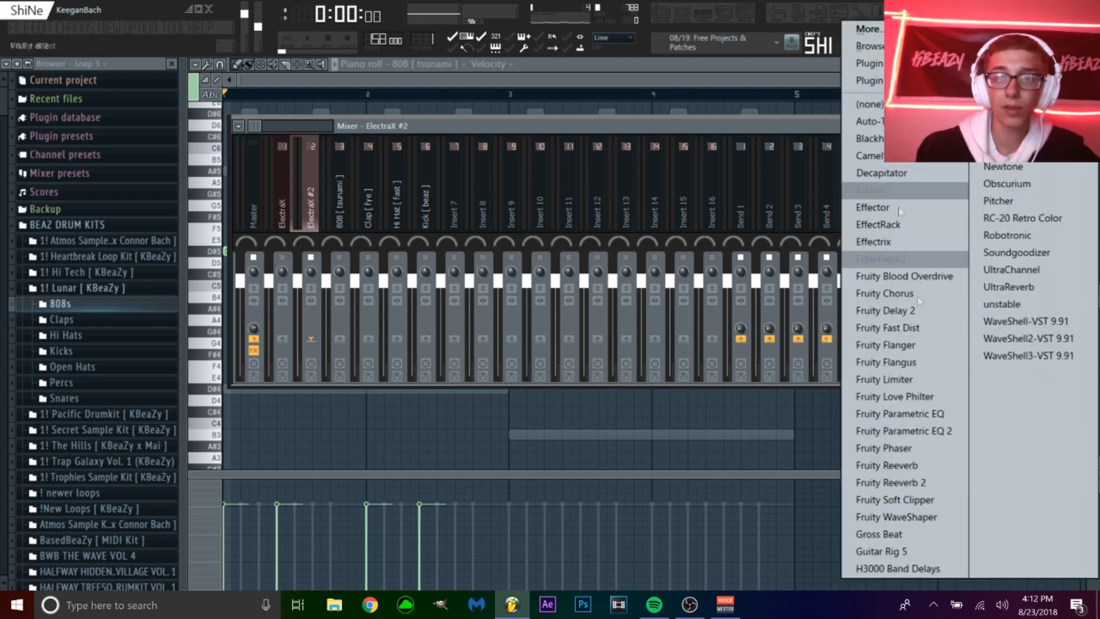
left_click(911, 427)
key("space")
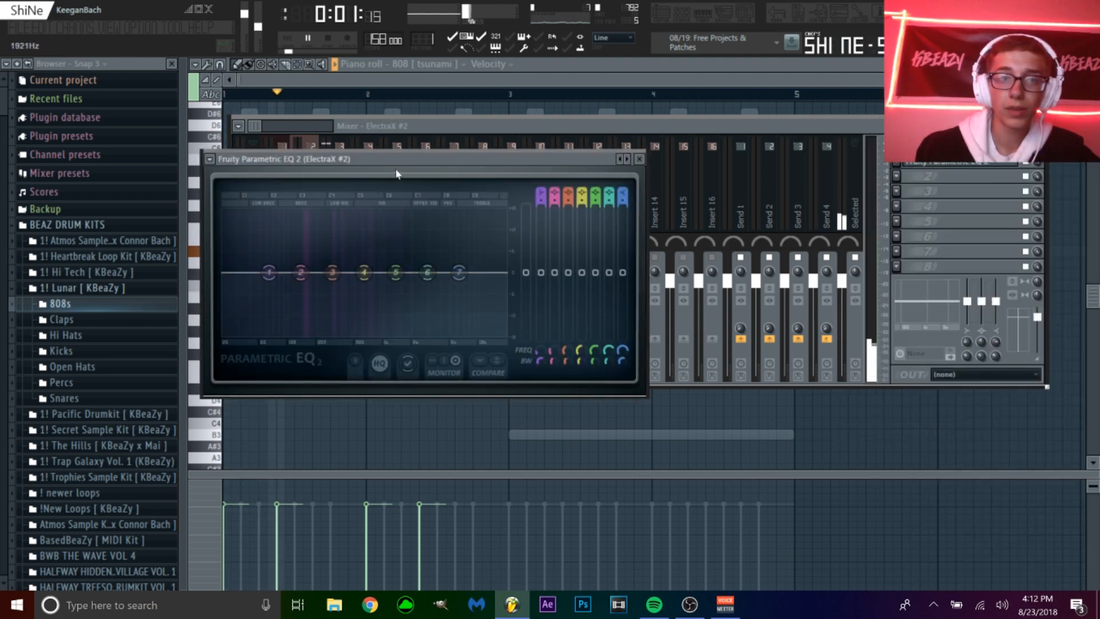
Pull the EQ's band 1 low shelf fully down at about 241 Hz to cut the pad's lows
left_click_drag(400, 158, 489, 124)
left_click_drag(362, 238, 416, 307)
key("space")
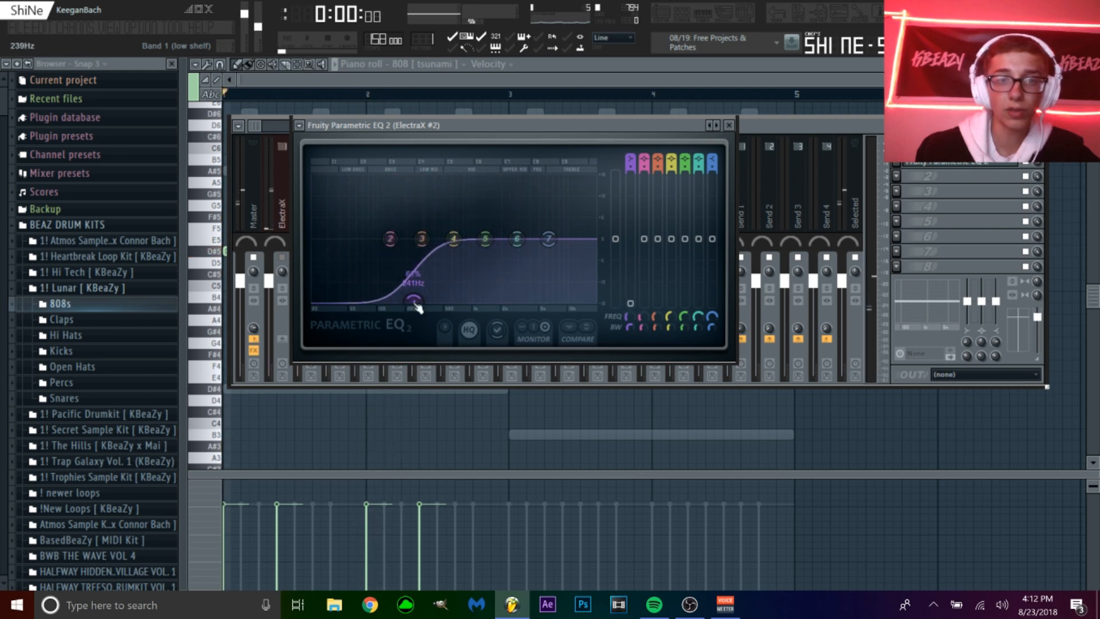
Load an EQ preset with high-pass and low-pass cuts at both ends and raise the band 1 high pass to about 227 Hz
left_click(305, 126)
mouse_move(344, 170)
mouse_move(493, 171)
left_click(582, 172)
left_click_drag(325, 244, 416, 238)
key("space")
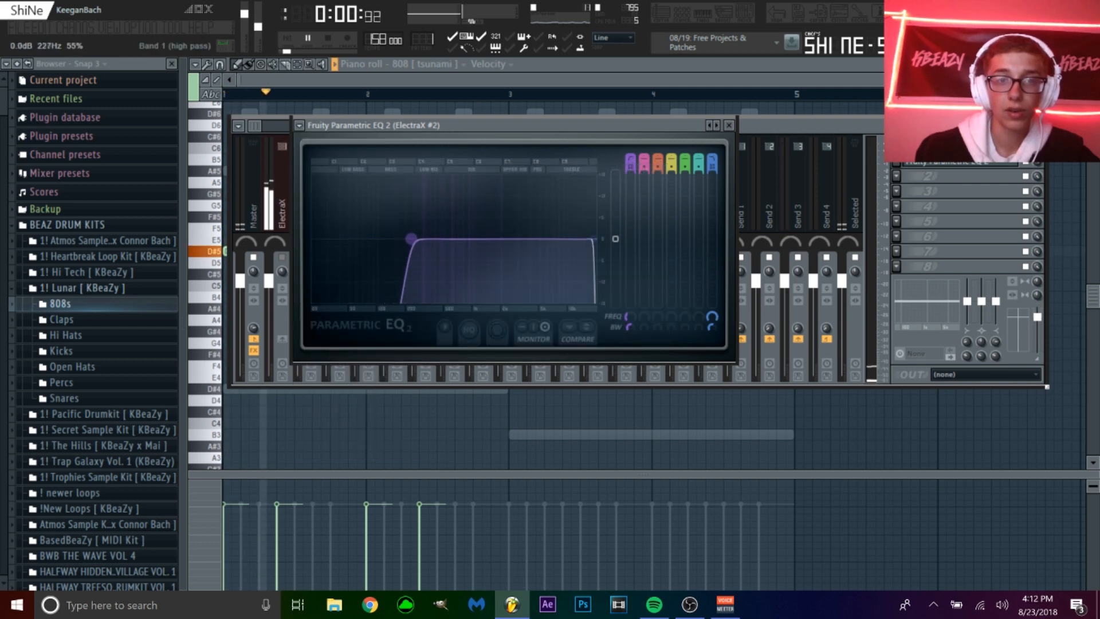
Lower the EQ's low-pass cutoff slightly and set the band 1 high pass to about 281 Hz
left_click_drag(592, 240, 585, 239)
left_click_drag(416, 238, 423, 238)
key("space")
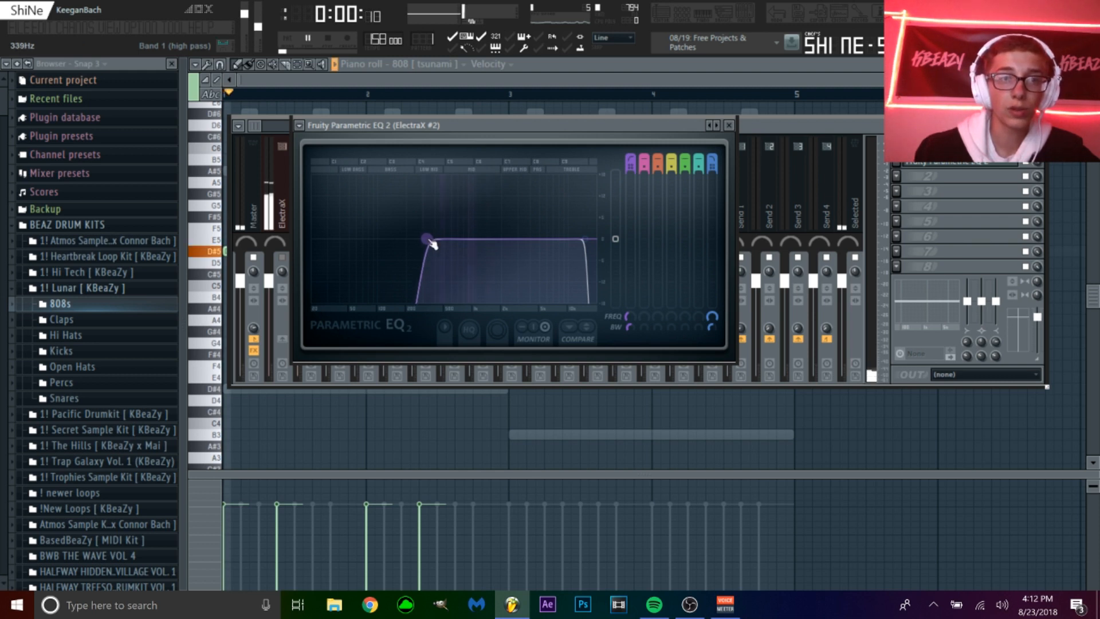
left_click_drag(585, 239, 580, 240)
left_click_drag(427, 239, 410, 238)
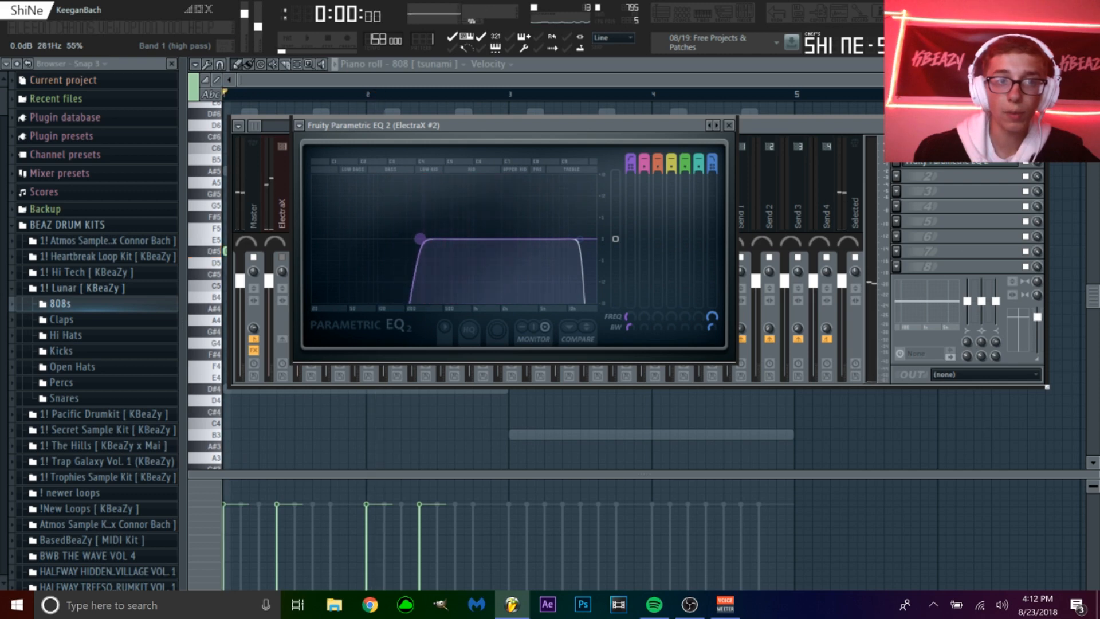
Add a second Fruity Parametric EQ 2 to ElectraX #2, pull its band 1 low shelf fully down and dip band 3 slightly
left_click(897, 176)
left_click(876, 436)
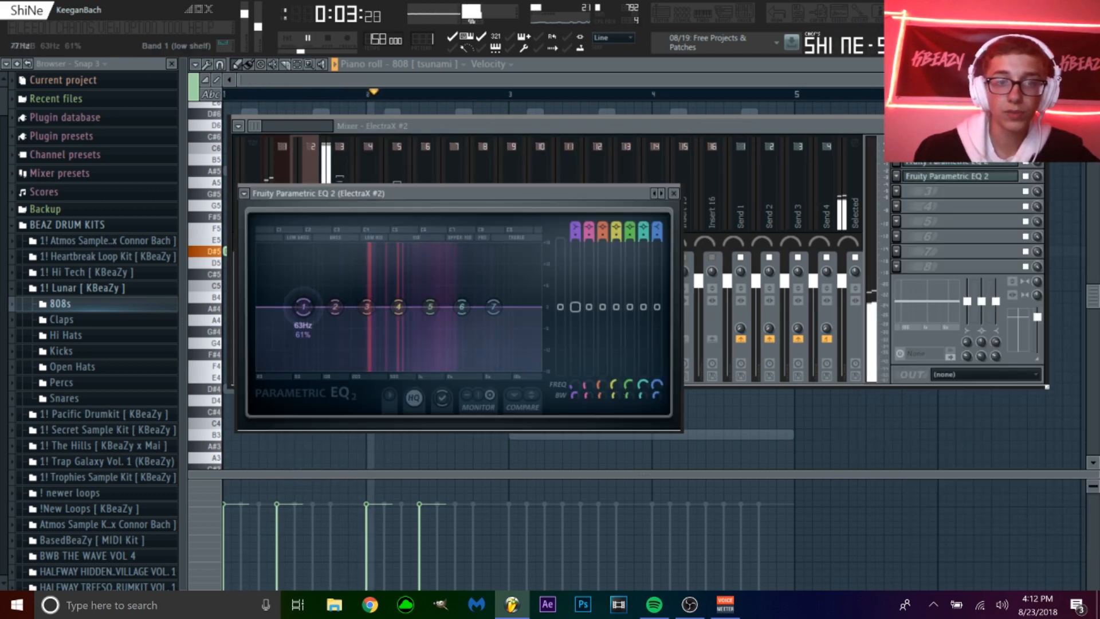
left_click_drag(305, 308, 342, 370)
left_click_drag(368, 308, 372, 323)
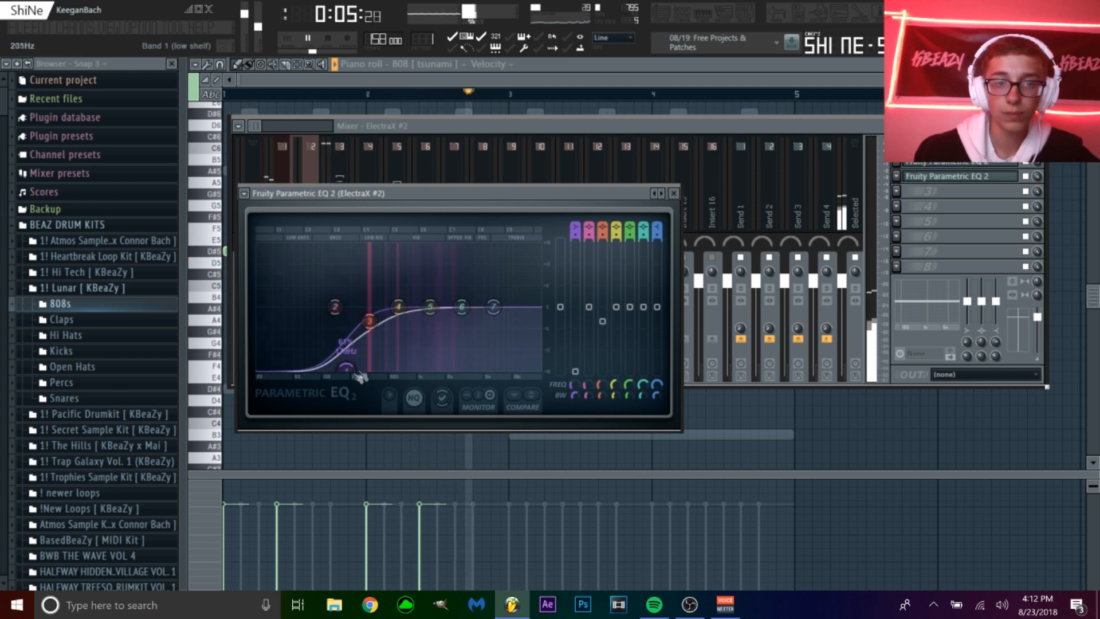
key("space")
Solo the original ElectraX mixer track and add Fruity Parametric EQ 2 in its first effect slot
left_click(310, 169)
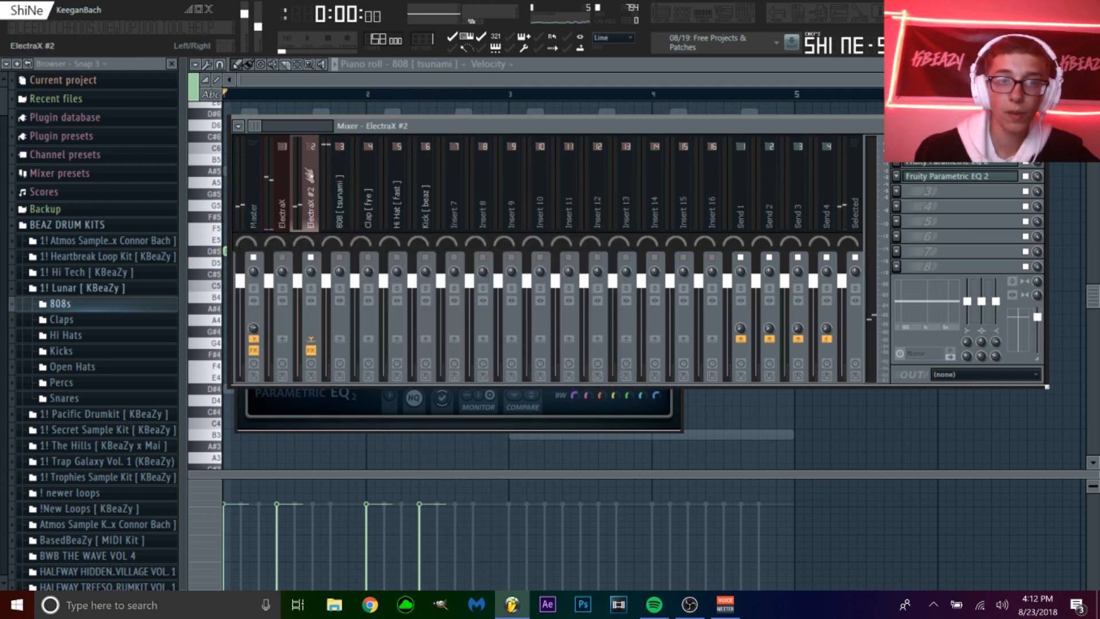
right_click(280, 262)
left_click(283, 215)
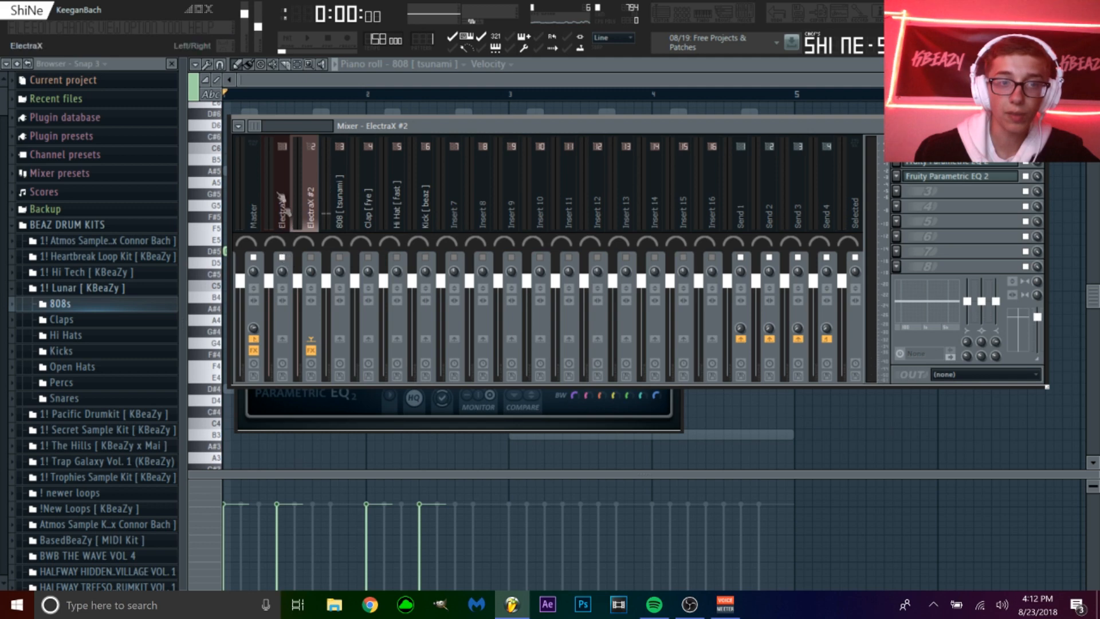
key("space")
left_click(898, 161)
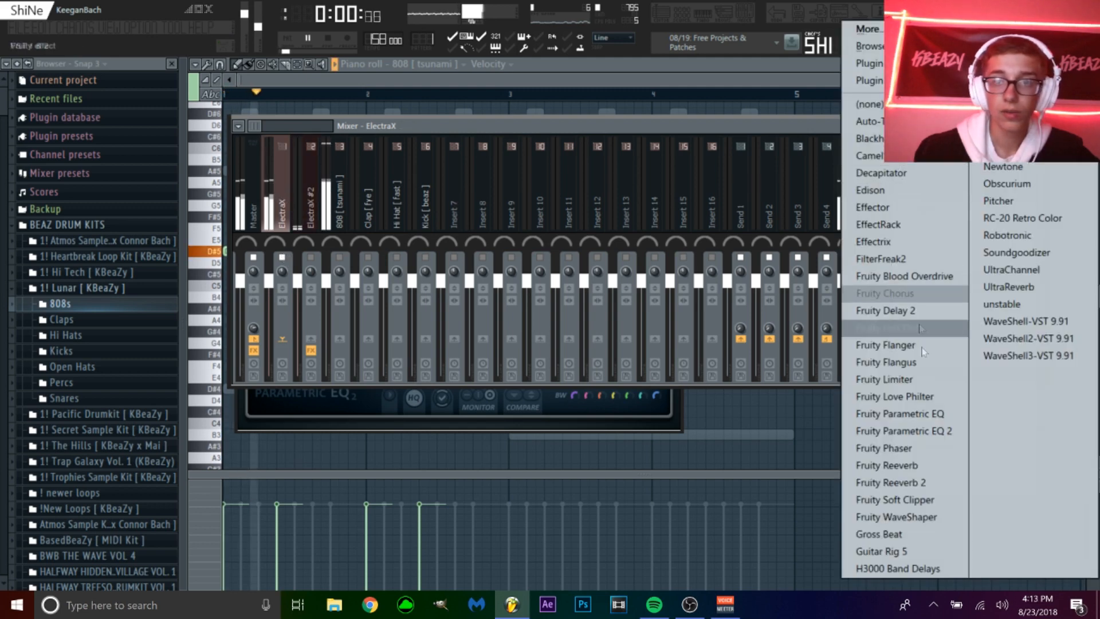
left_click(920, 430)
key("space")
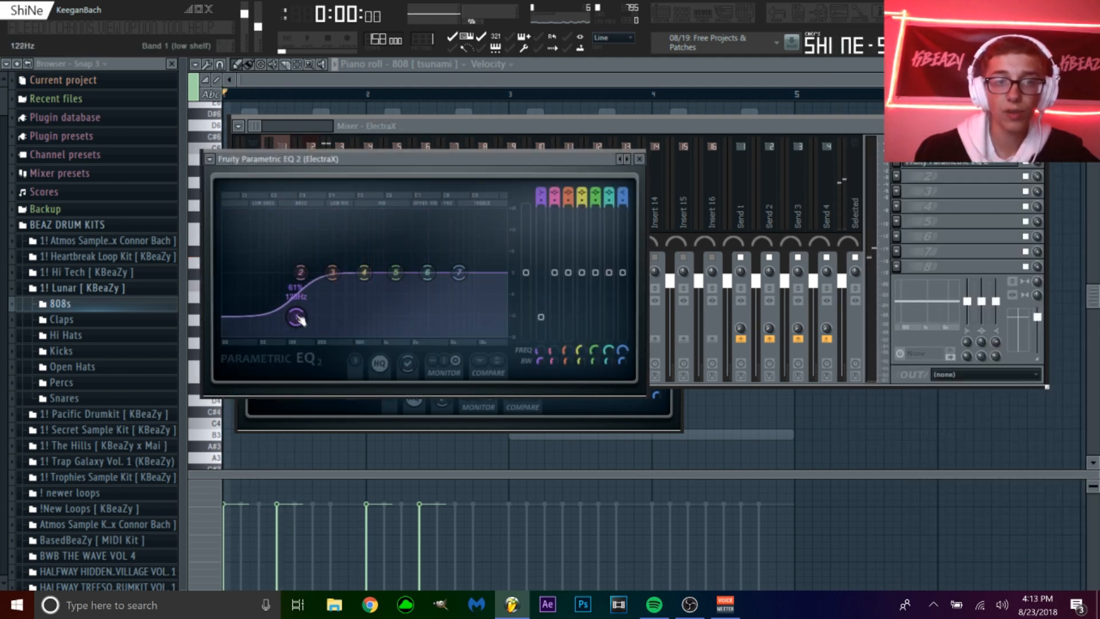
Pull band 1 of the ElectraX EQ fully down as a low-shelf cut at about 283 Hz while checking playback
key("space")
left_click_drag(327, 331, 337, 337)
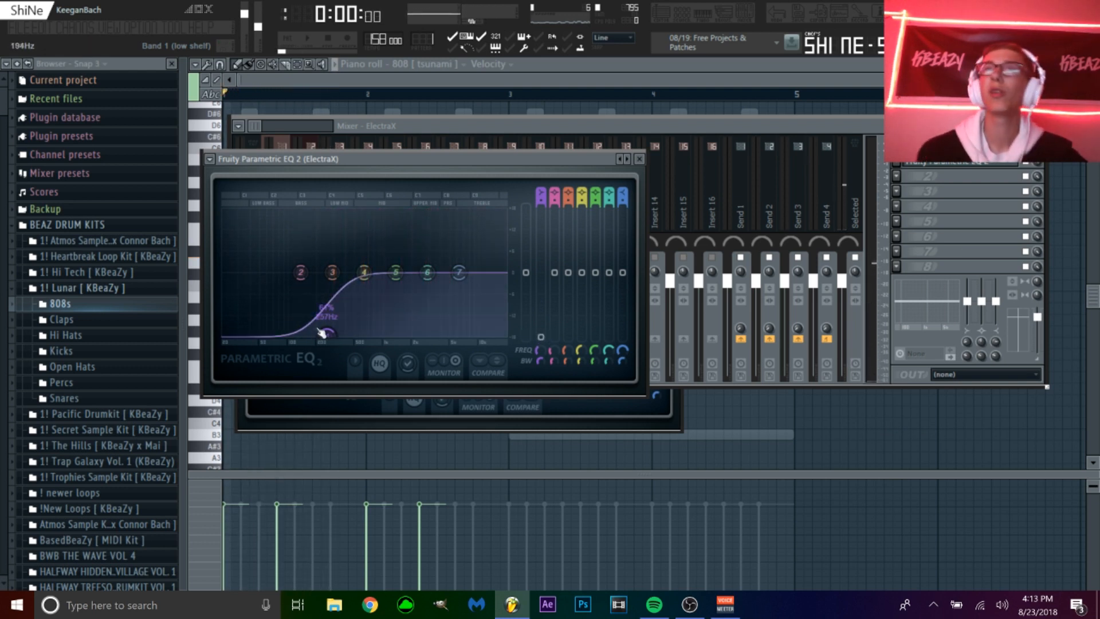
key("space")
left_click_drag(327, 332, 333, 333)
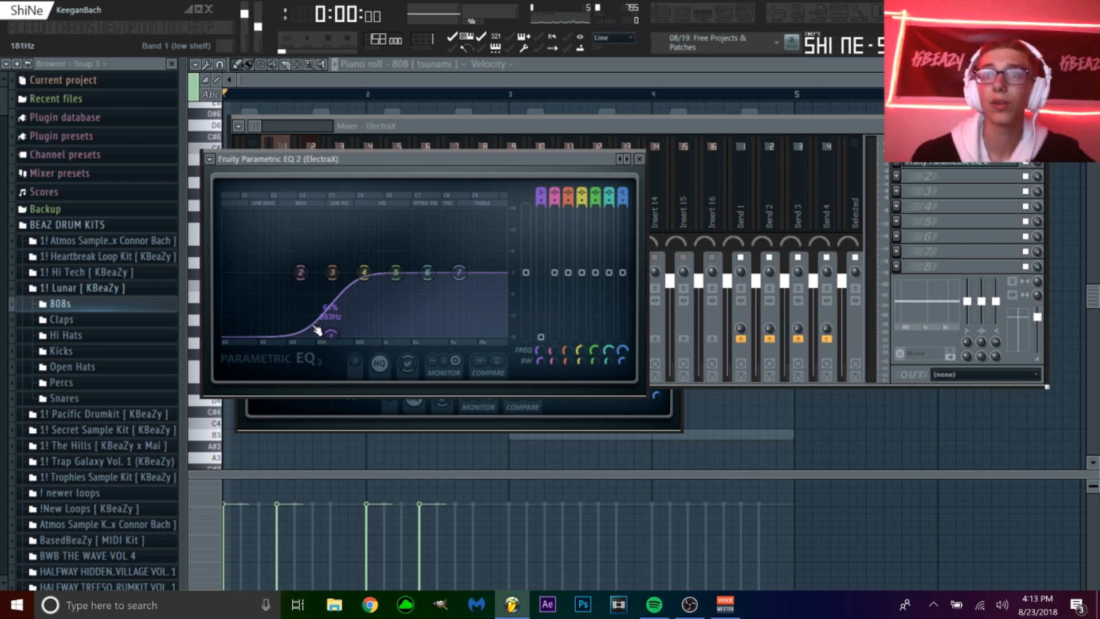
Adjust the ElectraX EQ's band 1 cutoff to about 252 Hz during playback and return to the 808 piano roll
key("space")
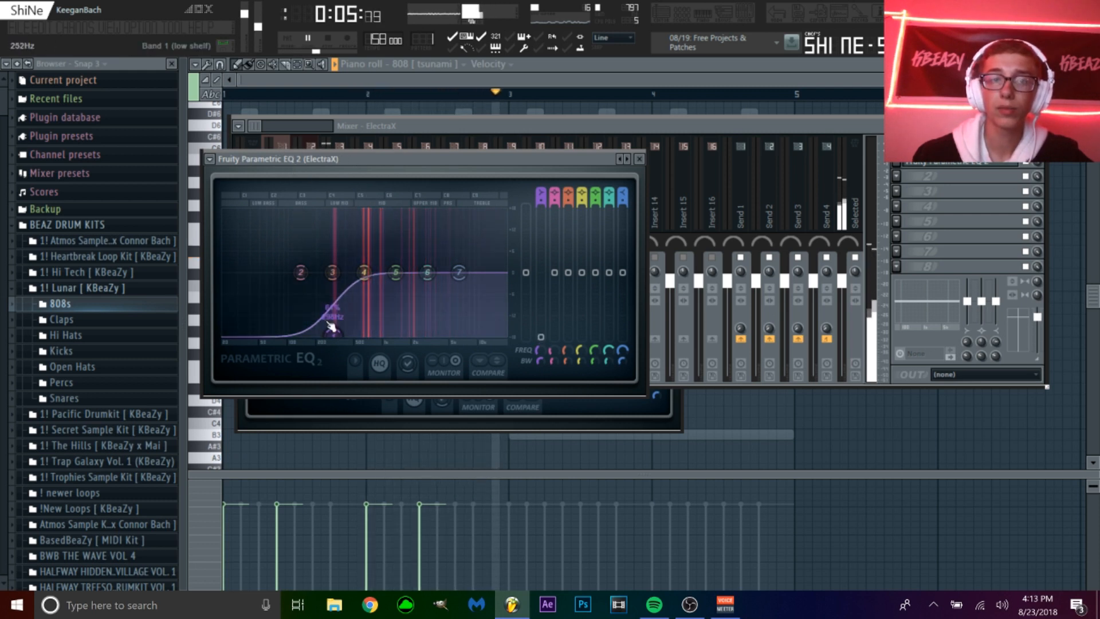
left_click(327, 145)
key("space")
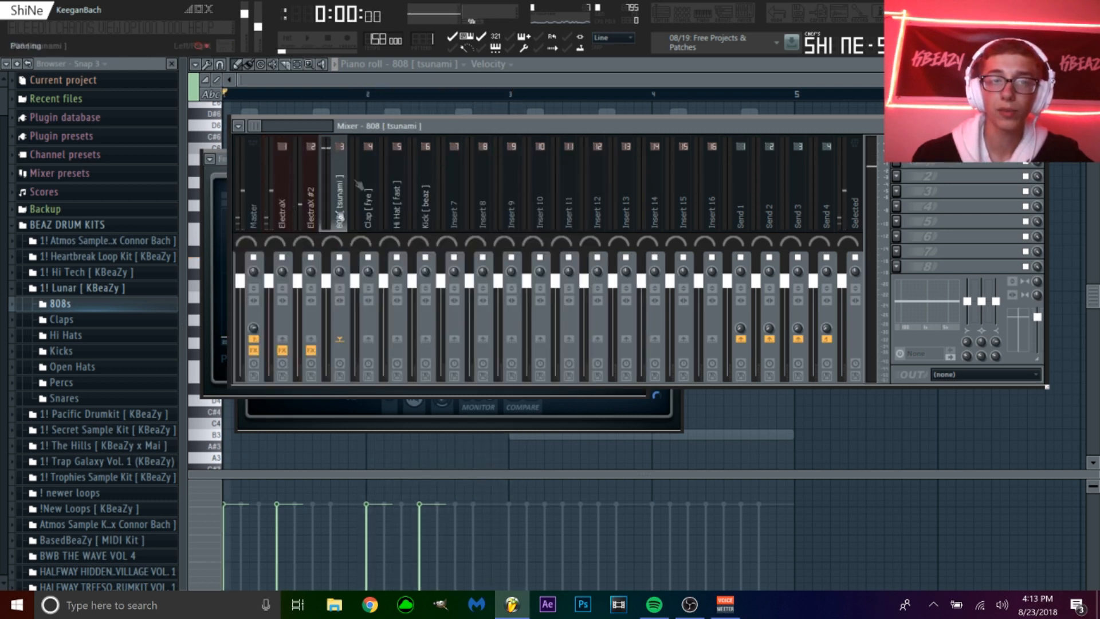
left_click(418, 65)
left_click(422, 128)
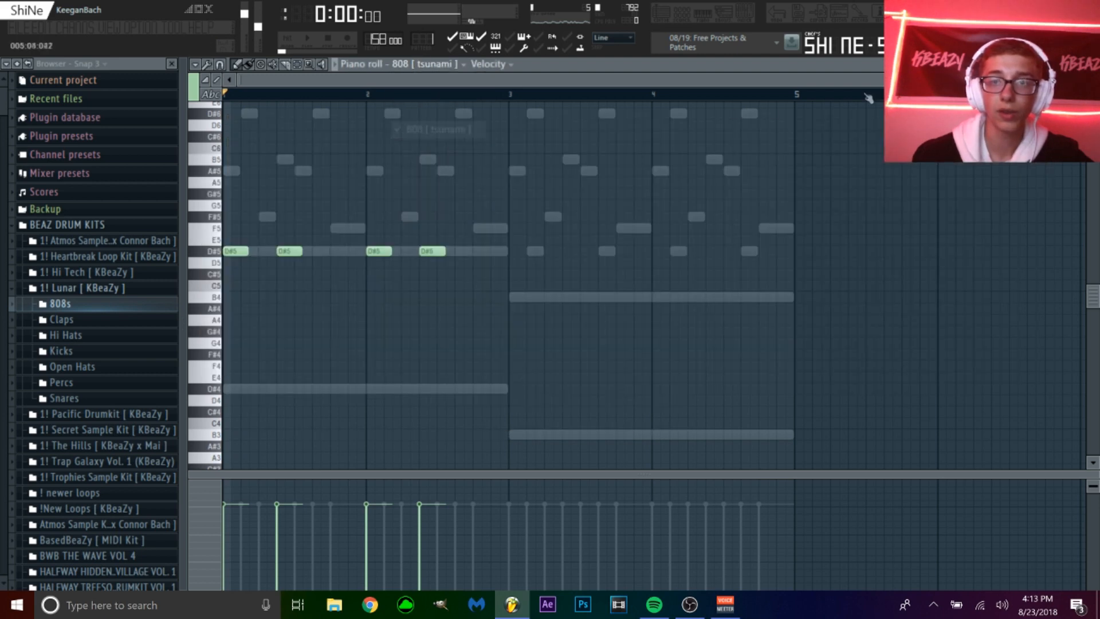
Shift the second D#5 808 note slightly later and add another D#5 note directly after it while playing the pattern
key("space")
mouse_move(280, 252)
left_mouse_down()
mouse_move(269, 252)
mouse_move(278, 253)
left_mouse_up()
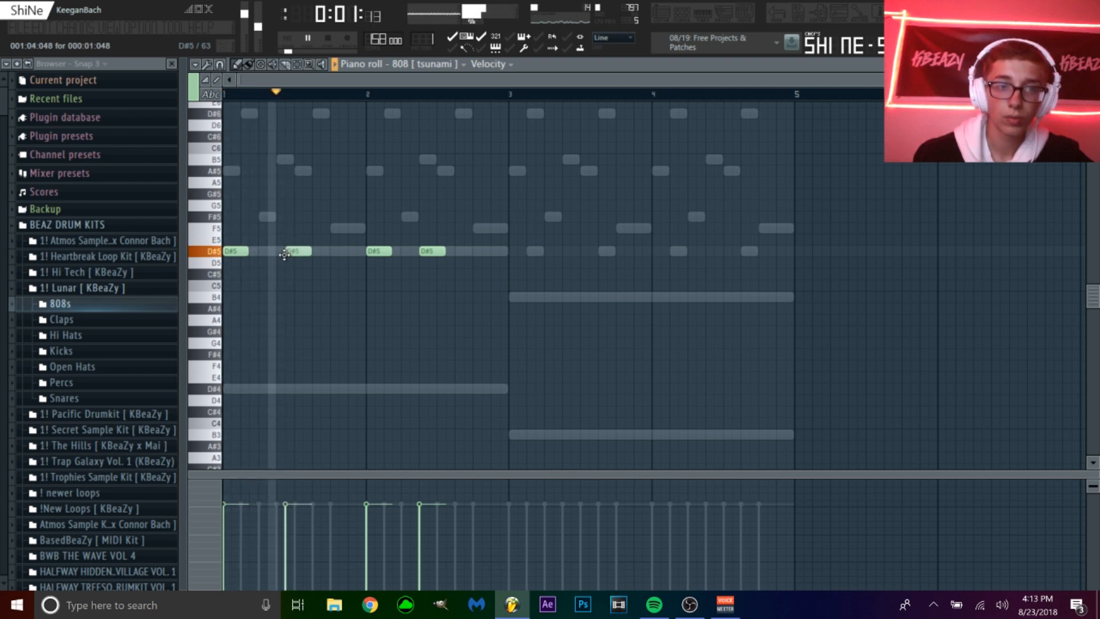
left_click(325, 252)
left_click_drag(334, 251, 326, 252)
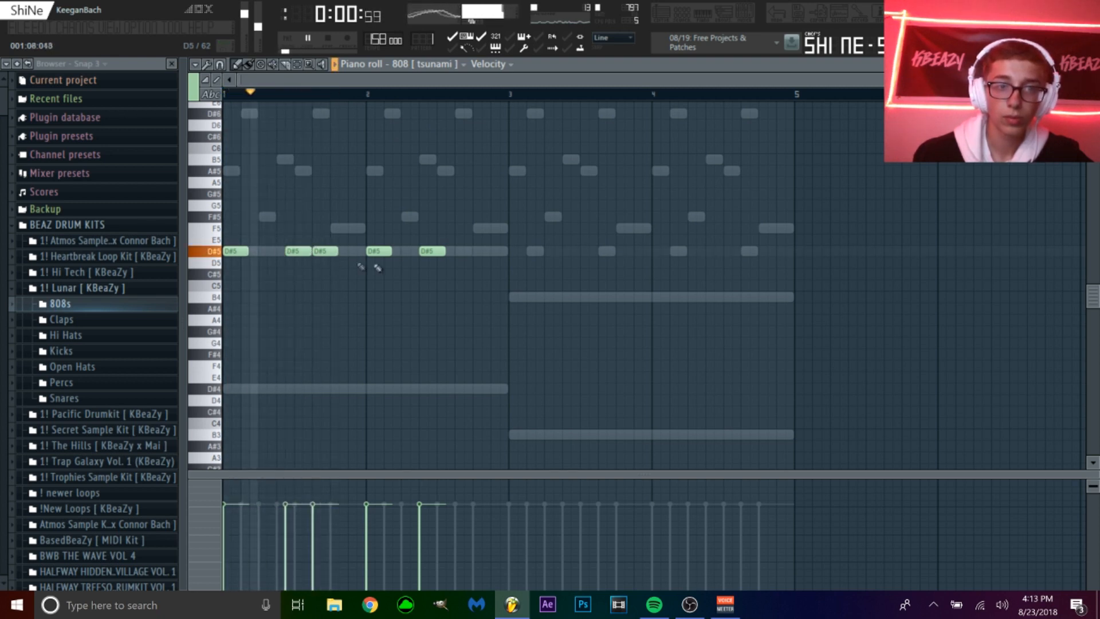
Open the 808 [ tsunami ] channel settings and make the sample cut itself
left_click(658, 23)
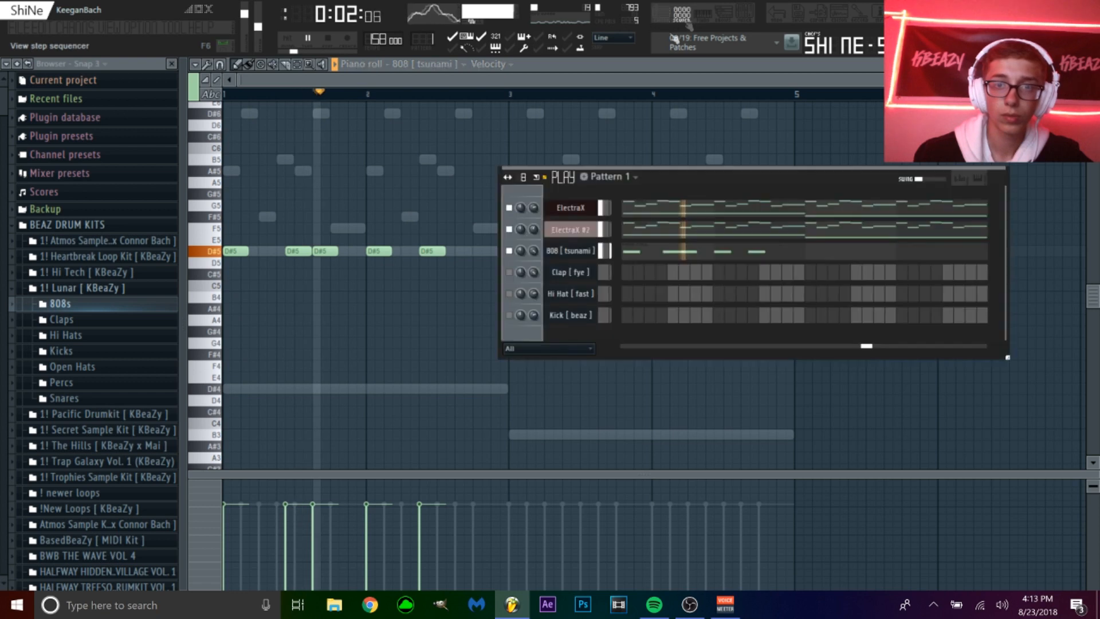
left_click(570, 251)
key("space")
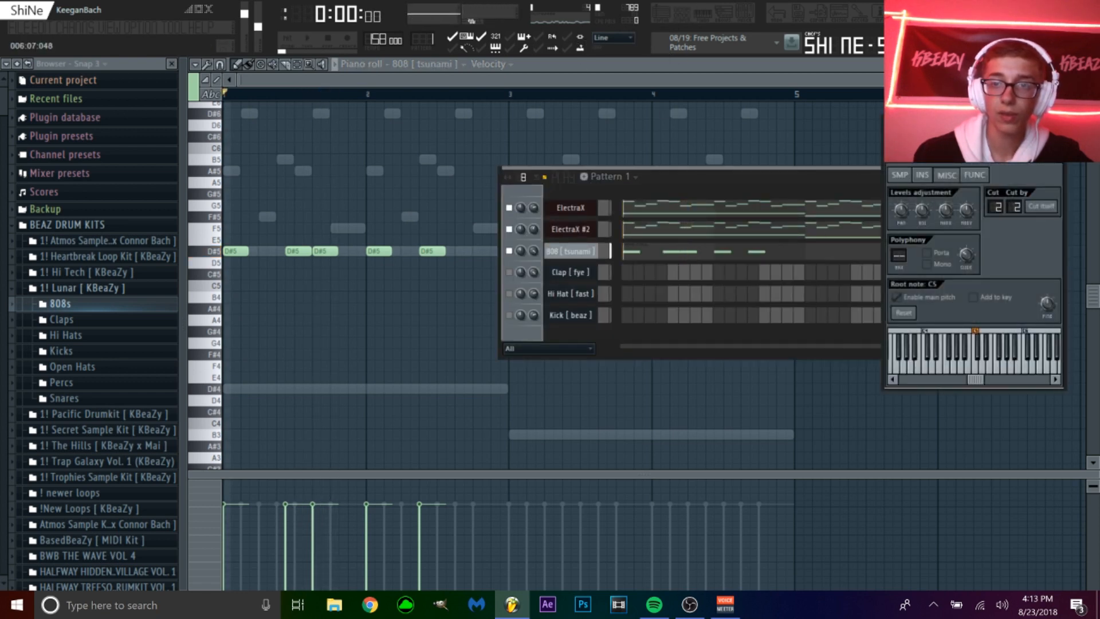
Shift the last D#5 note in bar 2, add two more D#5 notes after it and extend all notes to meet without gaps
key("space")
left_click_drag(1078, 80, 691, 154)
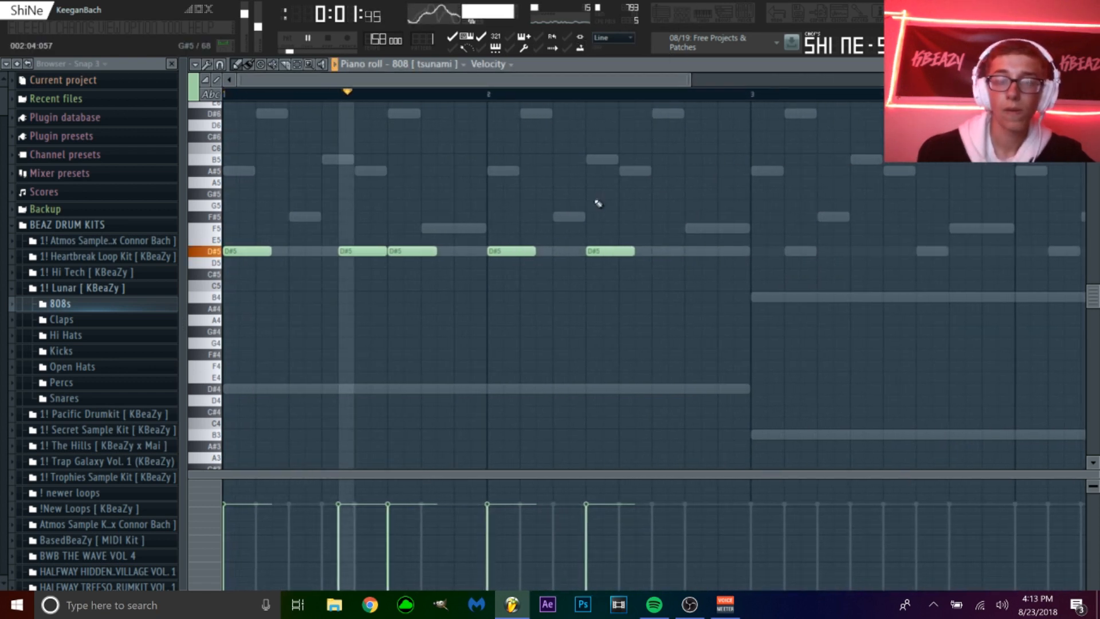
key("ctrl+l")
right_click(615, 253)
left_click(616, 253)
left_click(681, 253)
key("space")
right_click(706, 252)
left_click(646, 251)
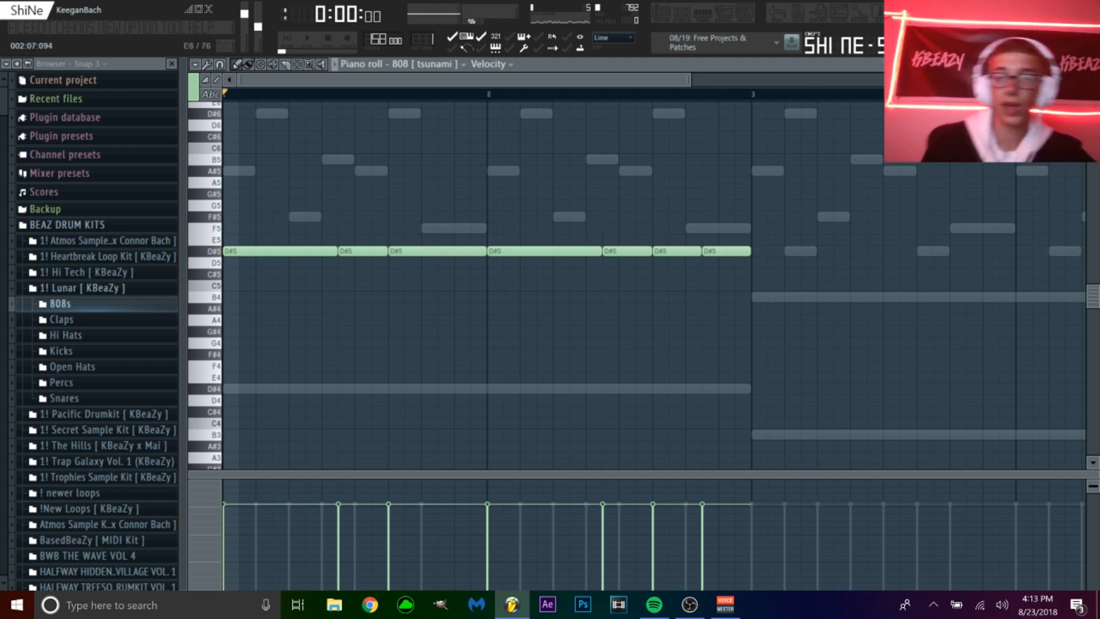
Duplicate the two-bar D#5 808 pattern into bars 3 and 4, transpose the copy down to B4 and start playback
left_click_drag(688, 80, 891, 102)
key("ctrl+b")
left_click_drag(614, 252, 617, 300)
left_click(630, 284, "ctrl")
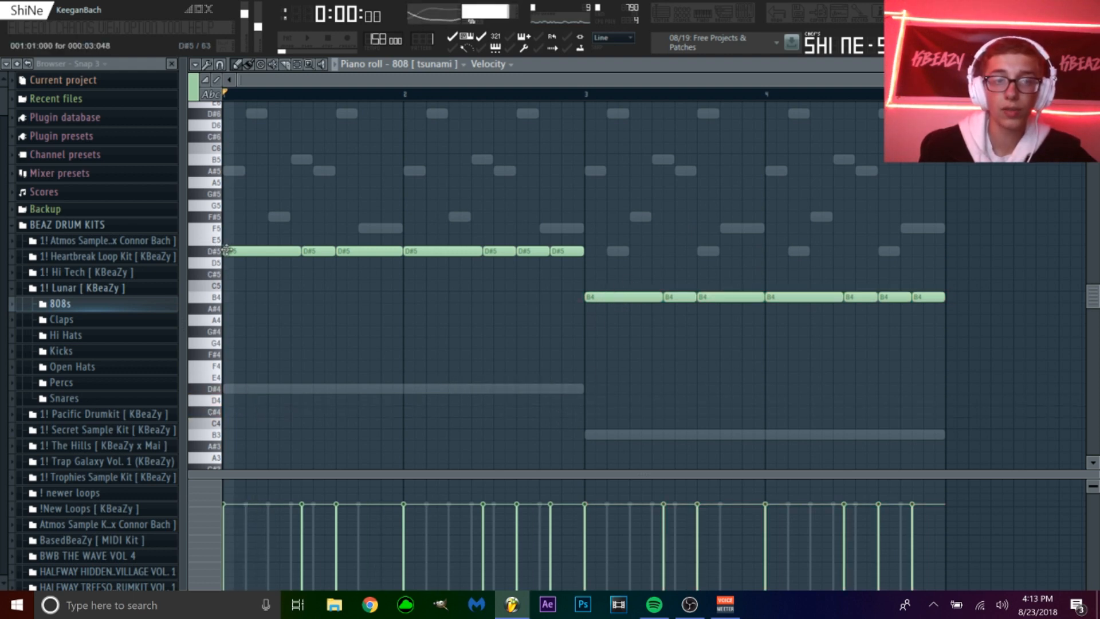
key("space")
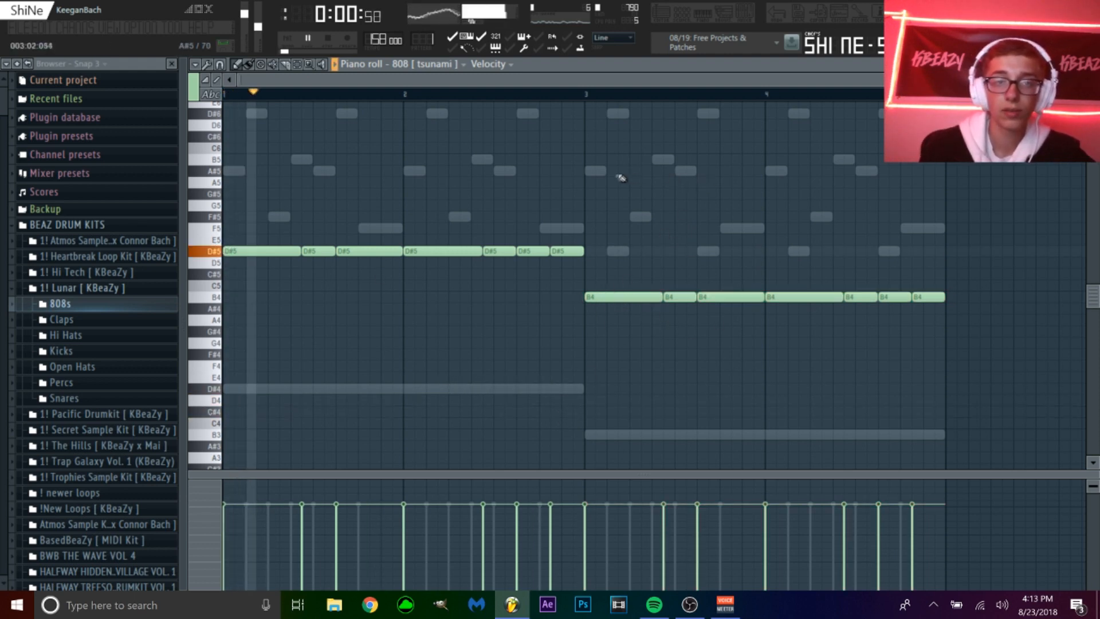
Shorten the B4 note at the start of bar 4, raise it to B5 and fill the gap behind it with a B4 note
left_click_drag(784, 325, 790, 271)
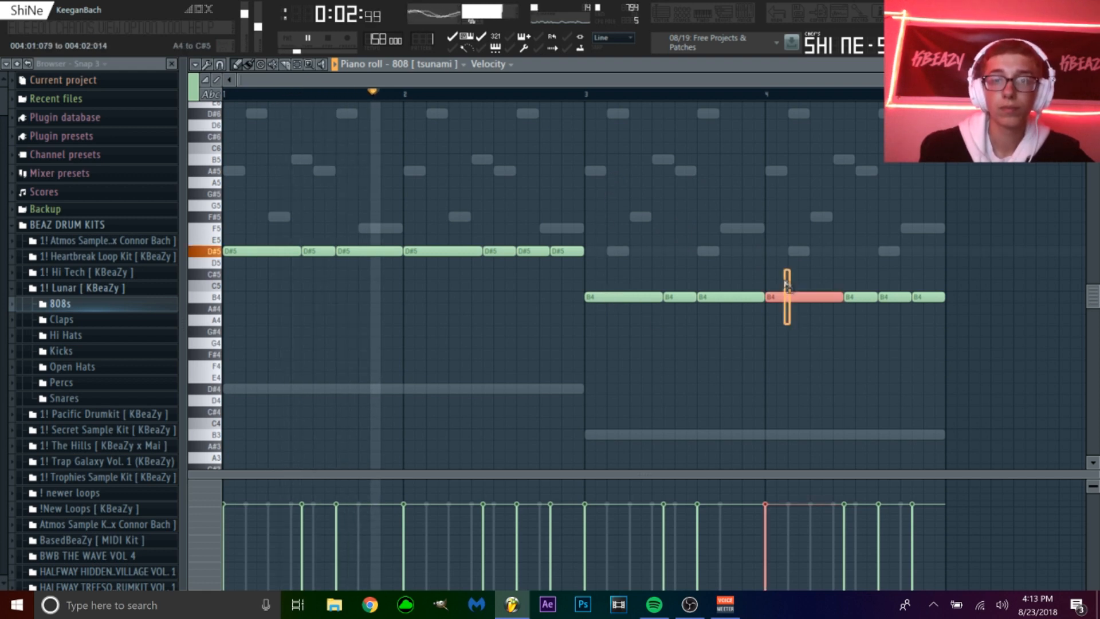
left_click_drag(842, 297, 789, 308)
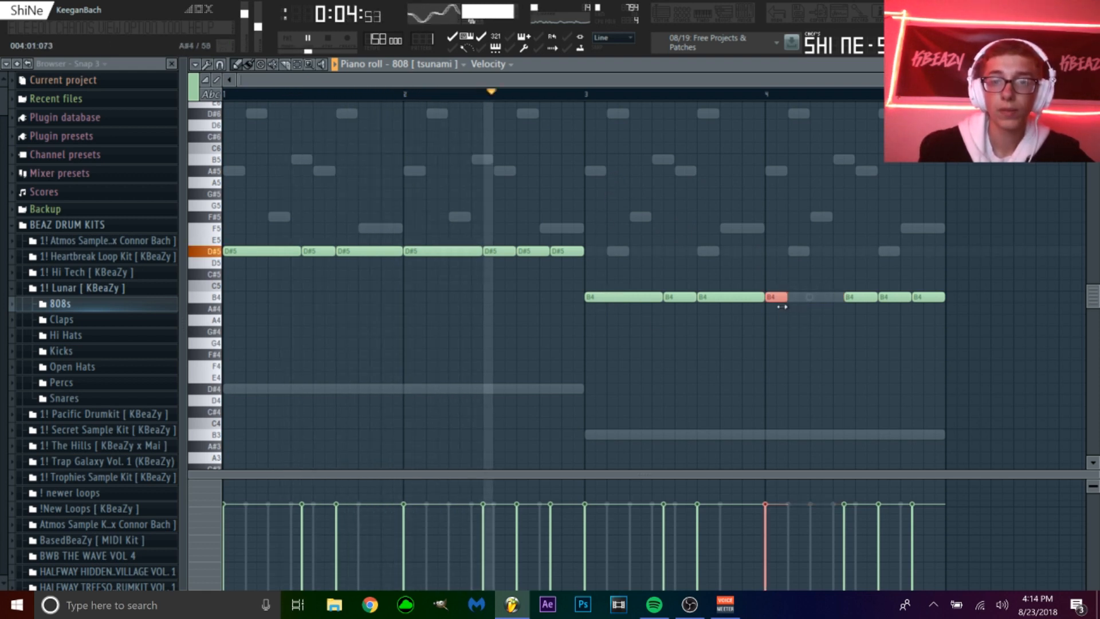
key("ctrl+Up")
left_click(802, 363, "ctrl")
left_click_drag(811, 239, 842, 383)
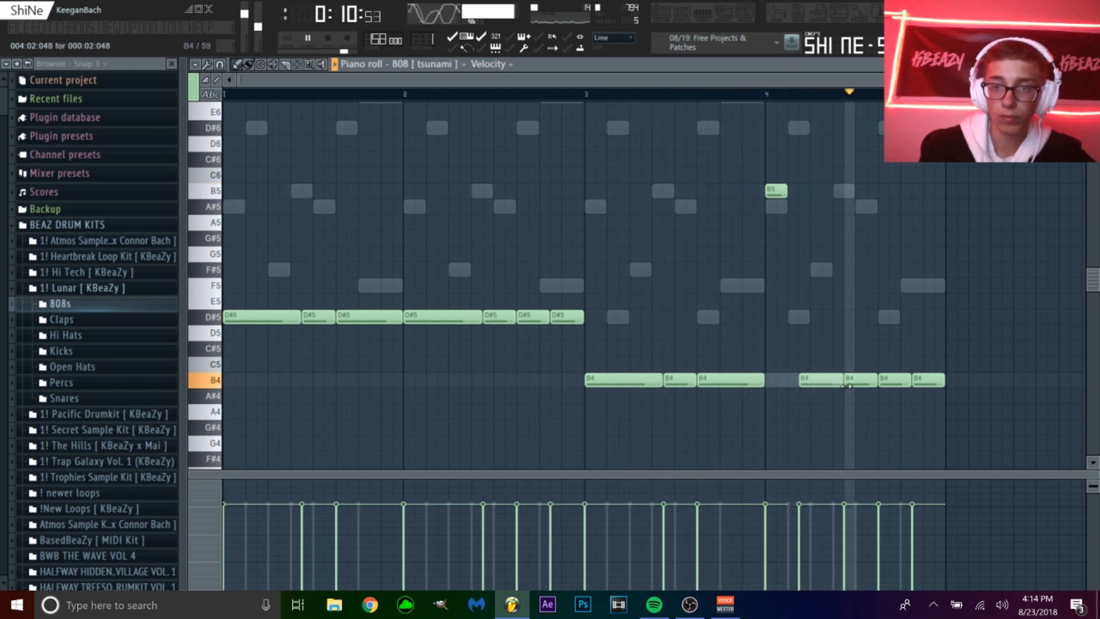
Replace the final B4 note with a C#5 note ending with bar 4, and raise the whole 808 pattern one octave
key("space")
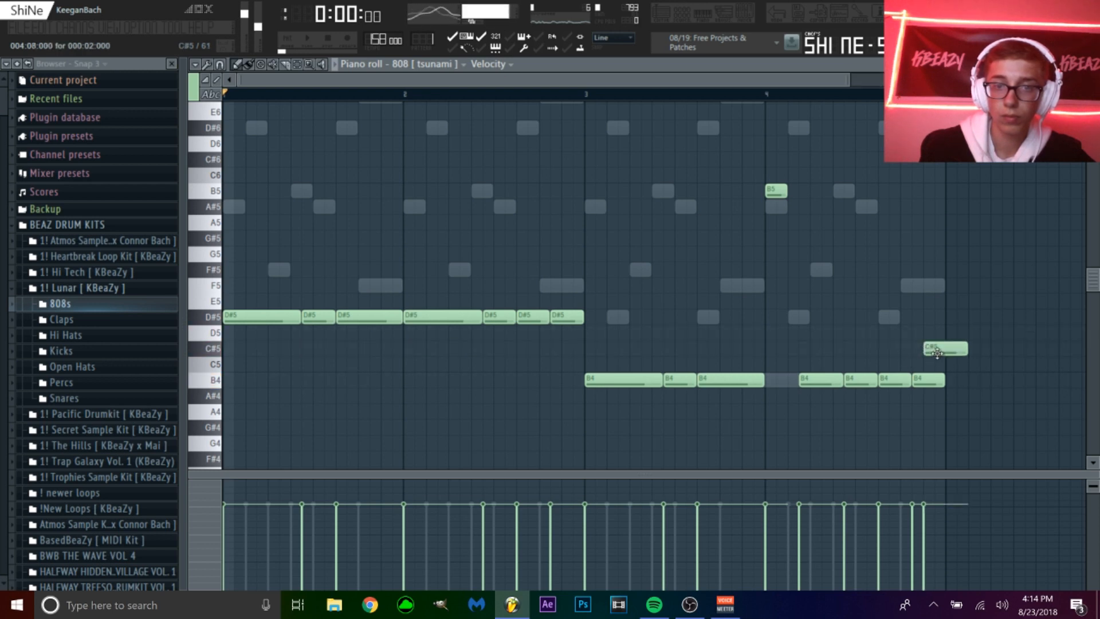
key("space")
right_click(938, 384)
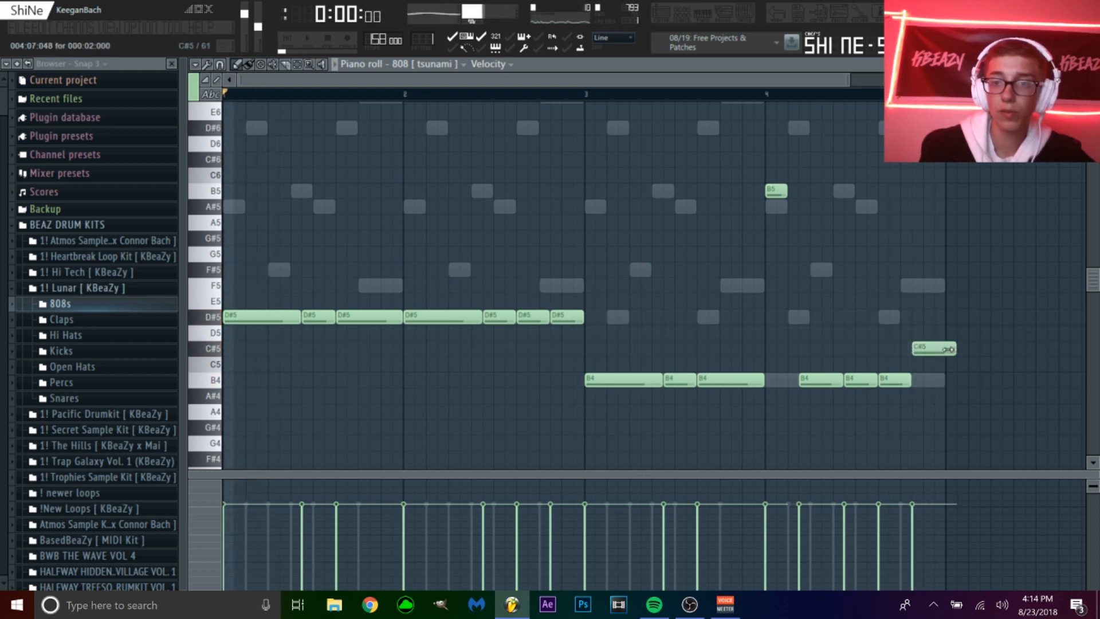
key("ctrl+Up")
key("space")
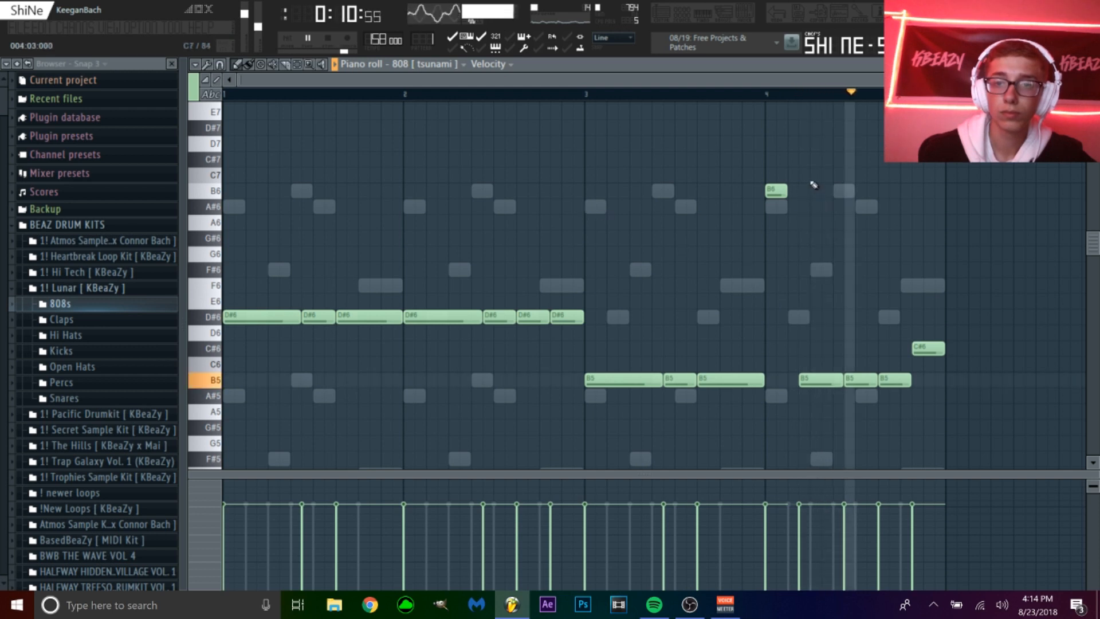
Extend the high B6 note to meet the following note and raise the last B5 note to the closing C# note's pitch
left_click_drag(786, 193, 796, 197)
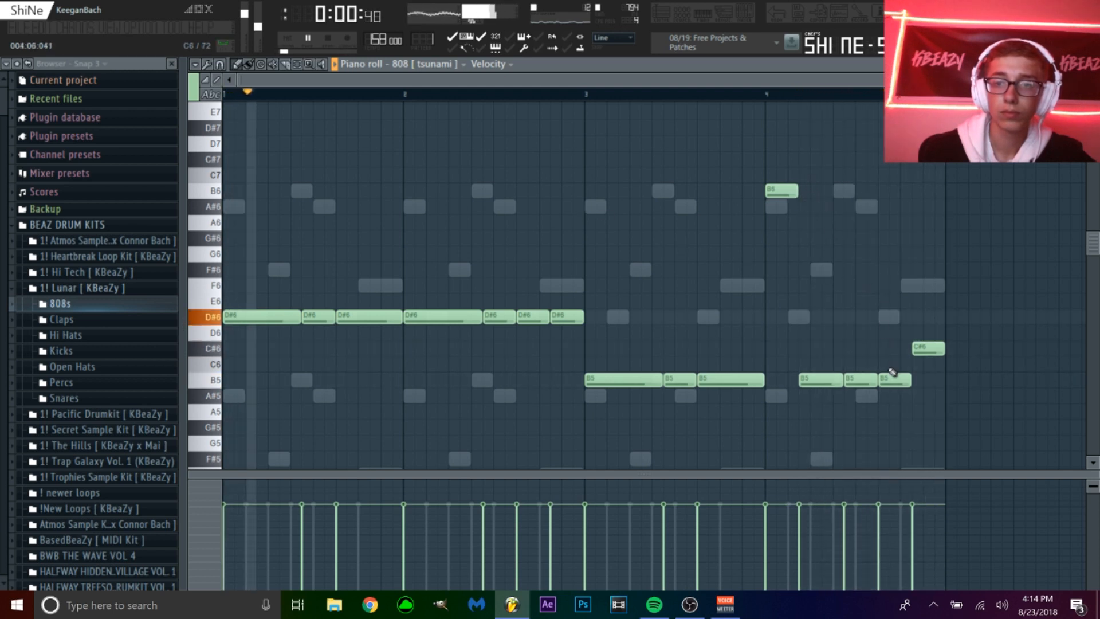
key("space")
left_click_drag(889, 375, 891, 334)
Transpose the whole 808 pattern down so it starts on D#5 again, and play it with the channel rack shown
key("ctrl+Down")
key("ctrl+Down")
key("ctrl+Up")
key("space")
left_click(695, 19)
key("space")
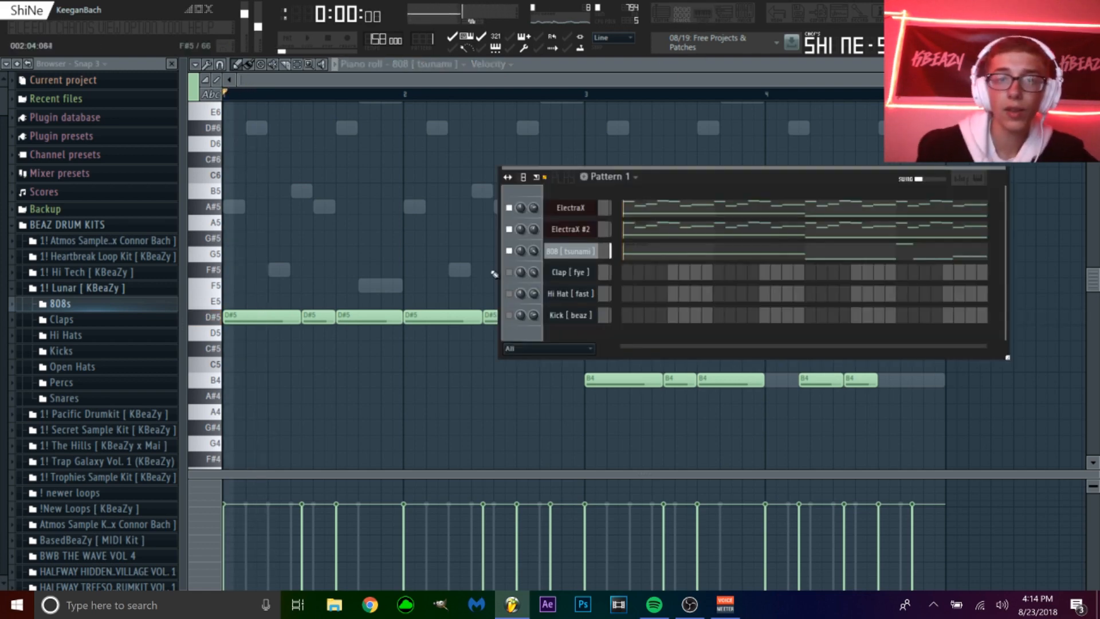
Unmute the clap, hi-hat and kick channels and place claps on steps 9 and 25 of Pattern 1
left_click(740, 13)
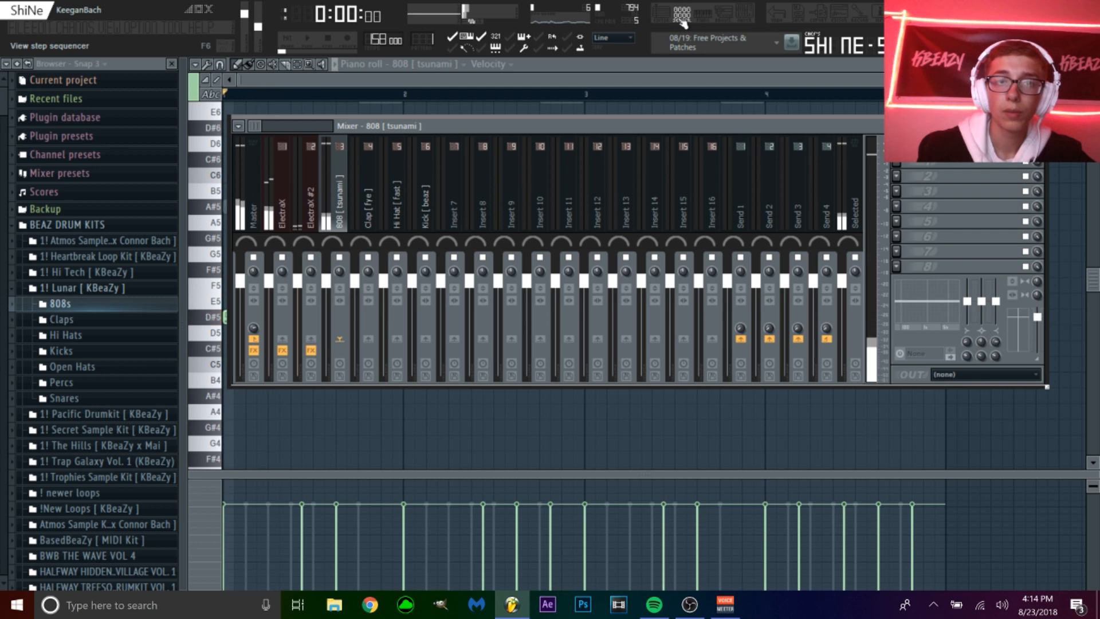
left_click(663, 14)
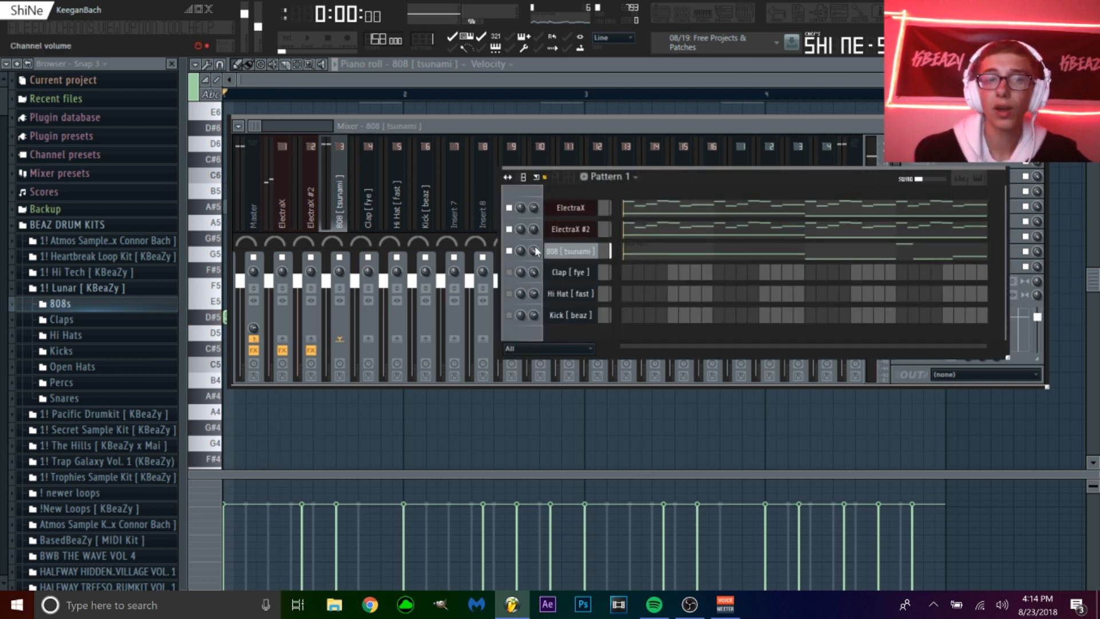
right_click(511, 272)
left_click(515, 277)
right_click(510, 272)
left_click(514, 277)
key("space")
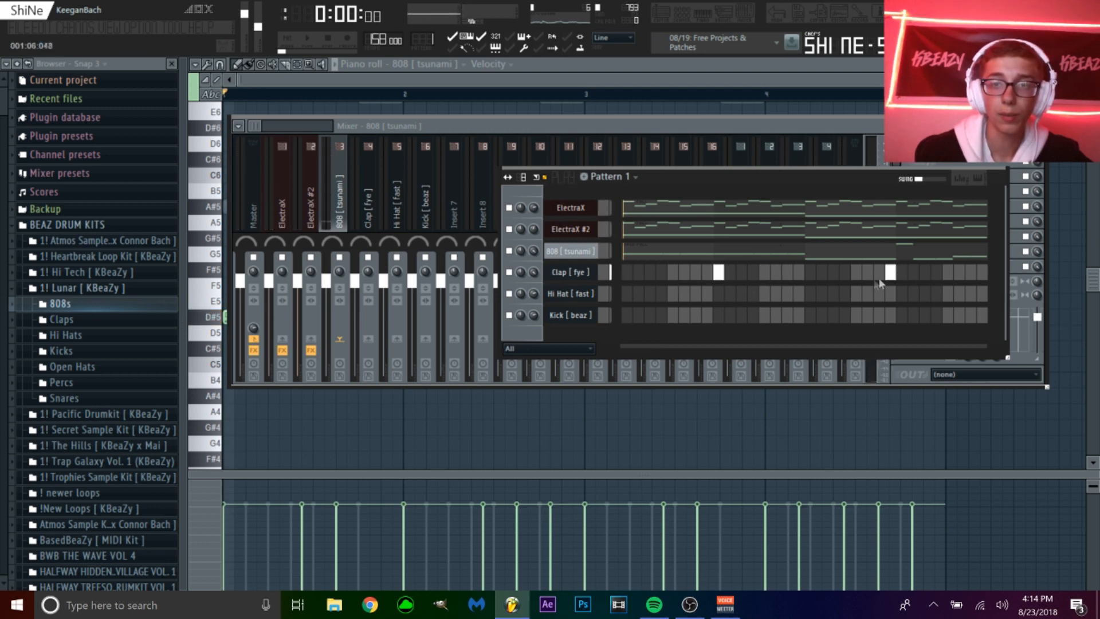
Fill the Hi Hat [ fast ] channel with a hit every two steps and check the mixer during playback
right_click(595, 292)
left_click(642, 422)
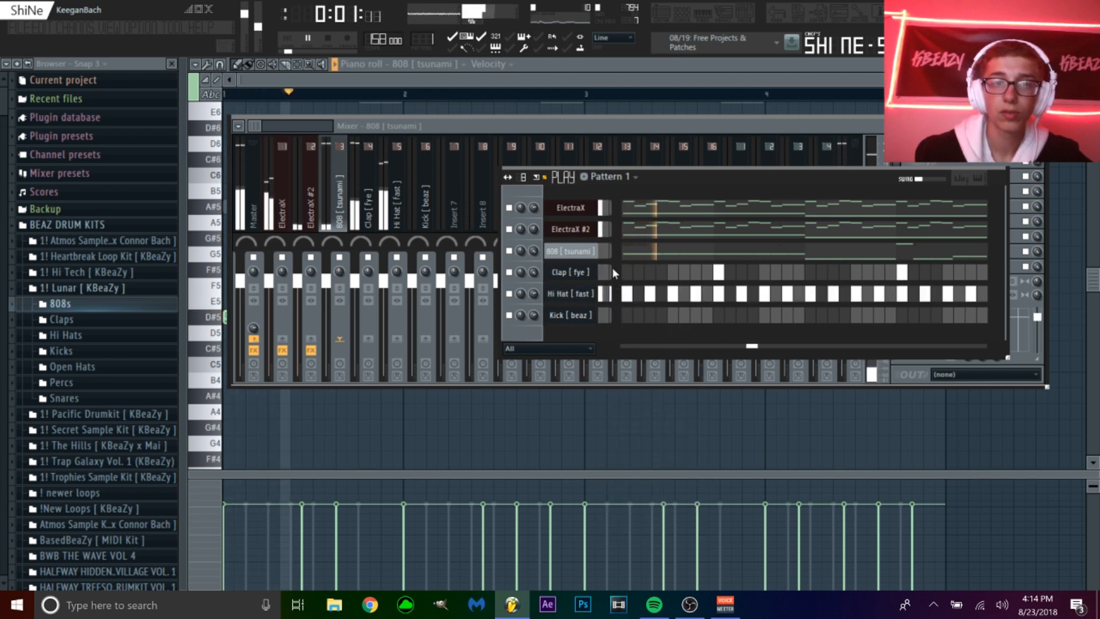
left_click(382, 196)
Solo the Clap [ fye ] mixer track and add Fruity Parametric EQ 2 in its first effect slot
left_click(369, 195)
key("space")
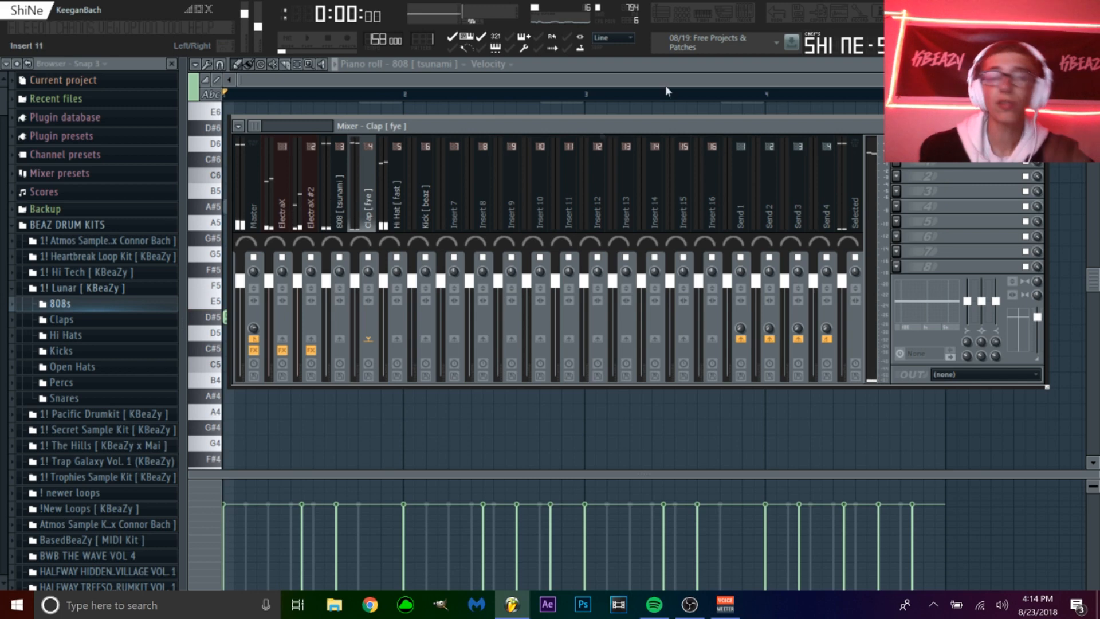
left_click(691, 21)
left_click(368, 215)
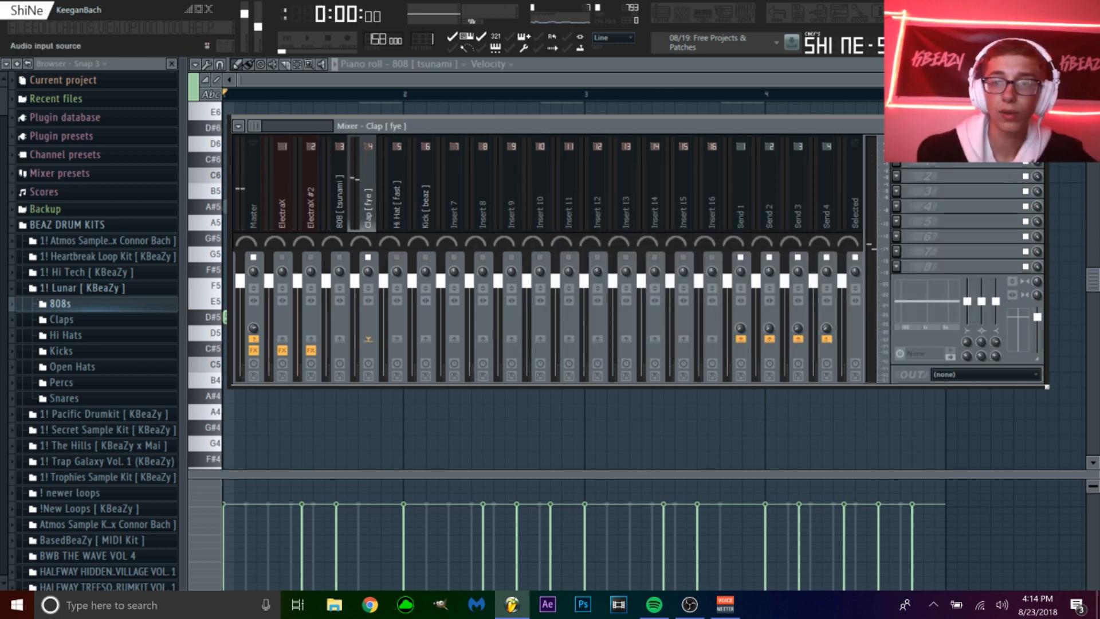
left_click(921, 165)
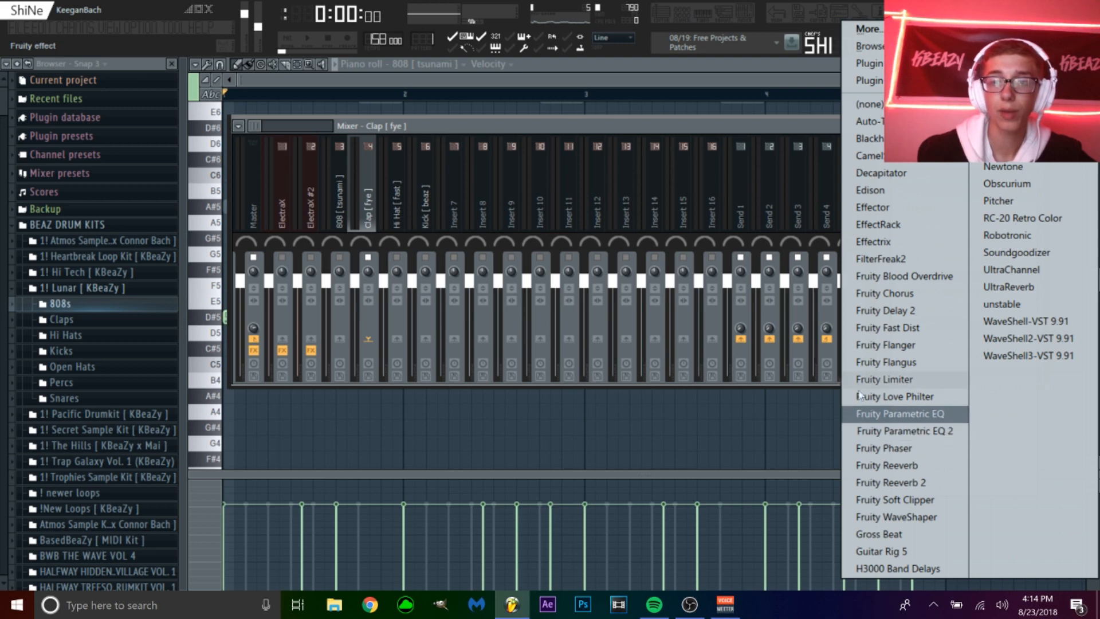
left_click(904, 430)
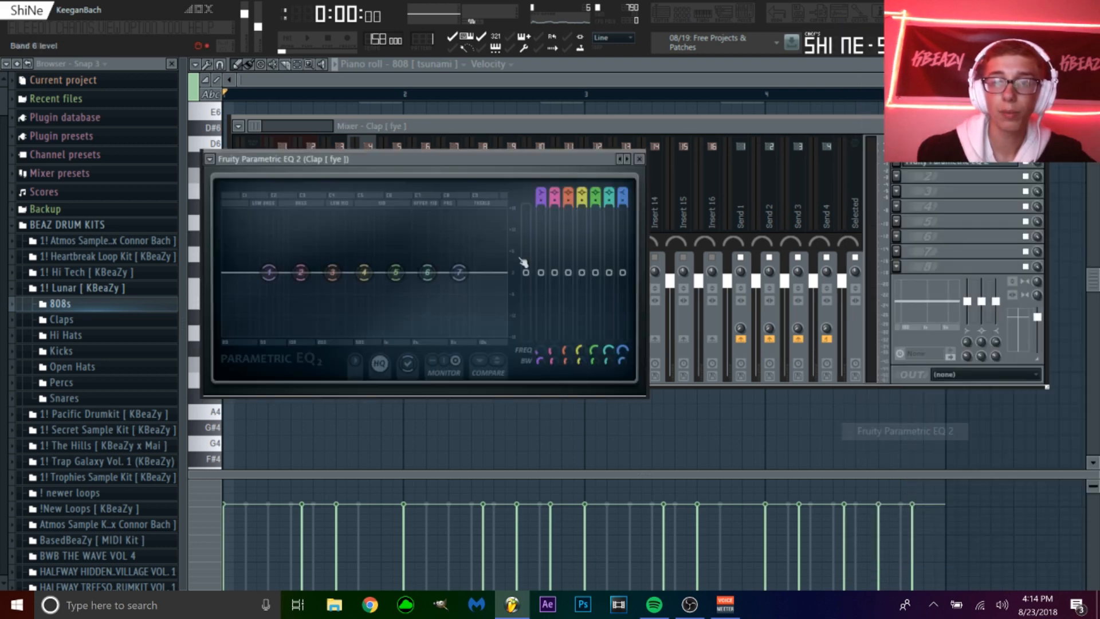
Boost the clap EQ's band 7 high shelf while checking playback, and close the EQ
left_click_drag(458, 271, 459, 240)
key("space")
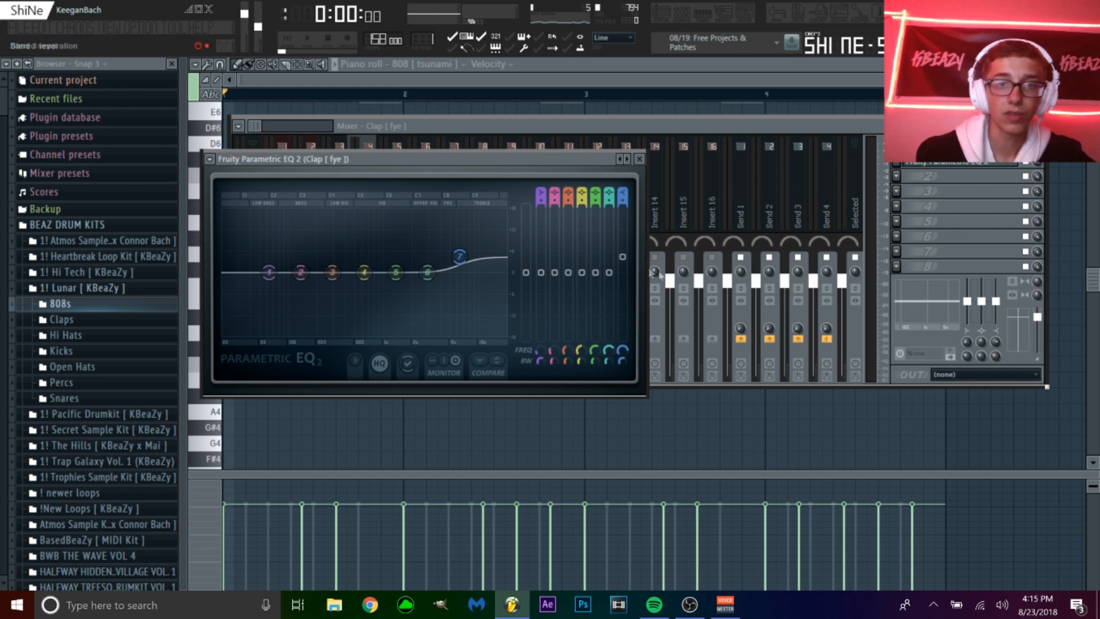
key("space")
left_click(640, 160)
Solo the Hi Hat [ fast ] mixer track and add Fruity Parametric EQ 2 in its first effect slot
key("space")
left_click(398, 261)
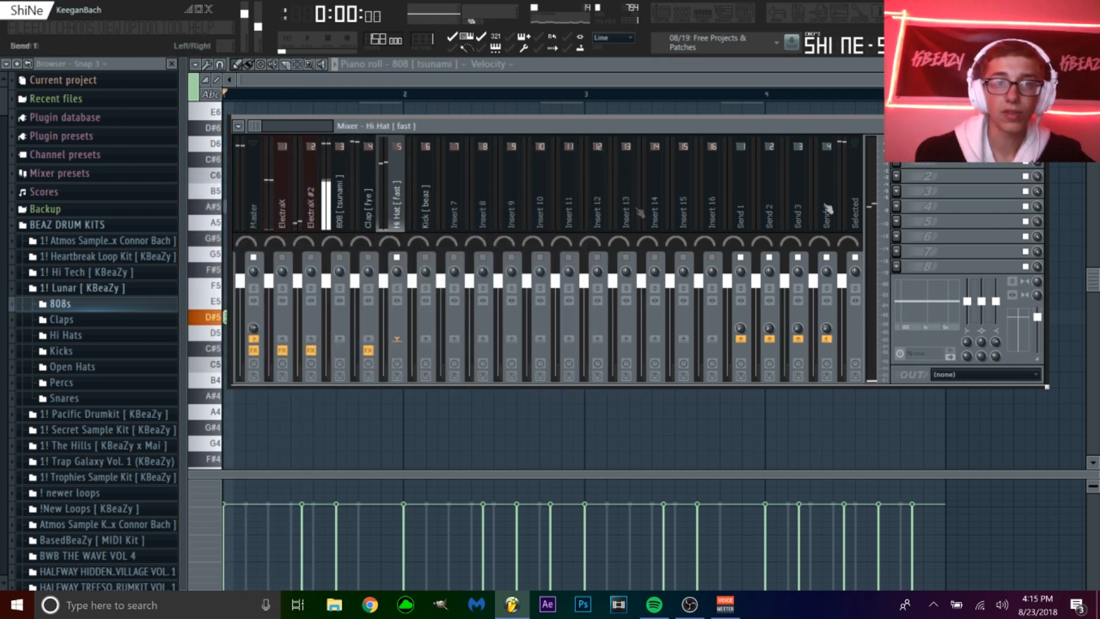
left_click(907, 163)
left_click(893, 433)
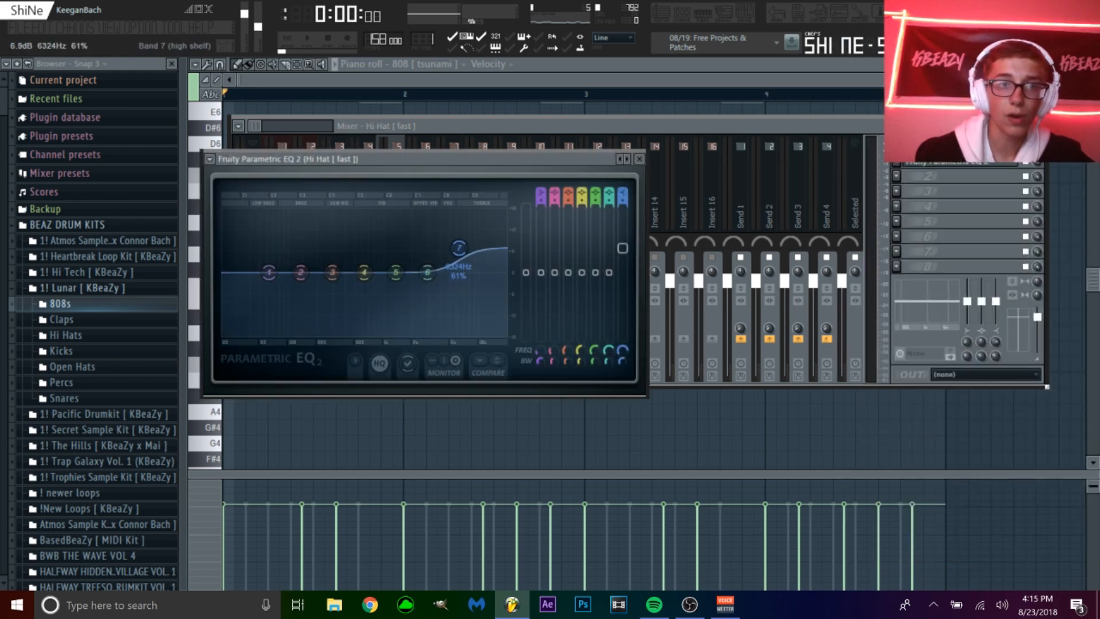
Boost band 7 and slightly raise band 6 in the hi-hat EQ while checking playback
left_click_drag(609, 272, 609, 265)
key("space")
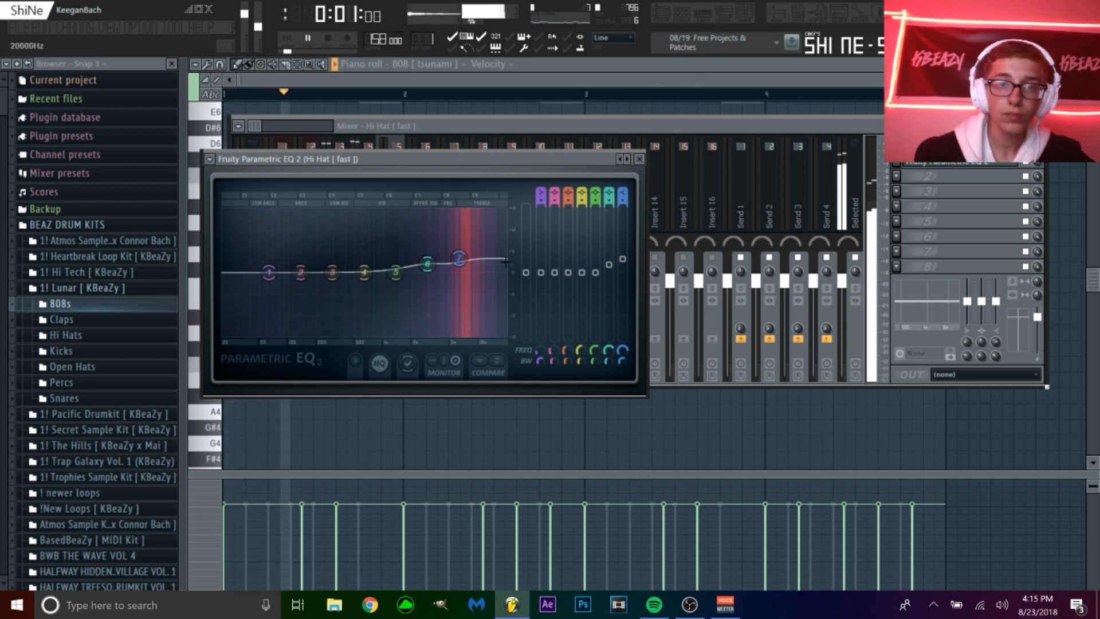
key("space")
Open the Hi Hat [ fast ] channel settings, set its root note to D5 and play the pattern
left_click(682, 14)
left_click(571, 294)
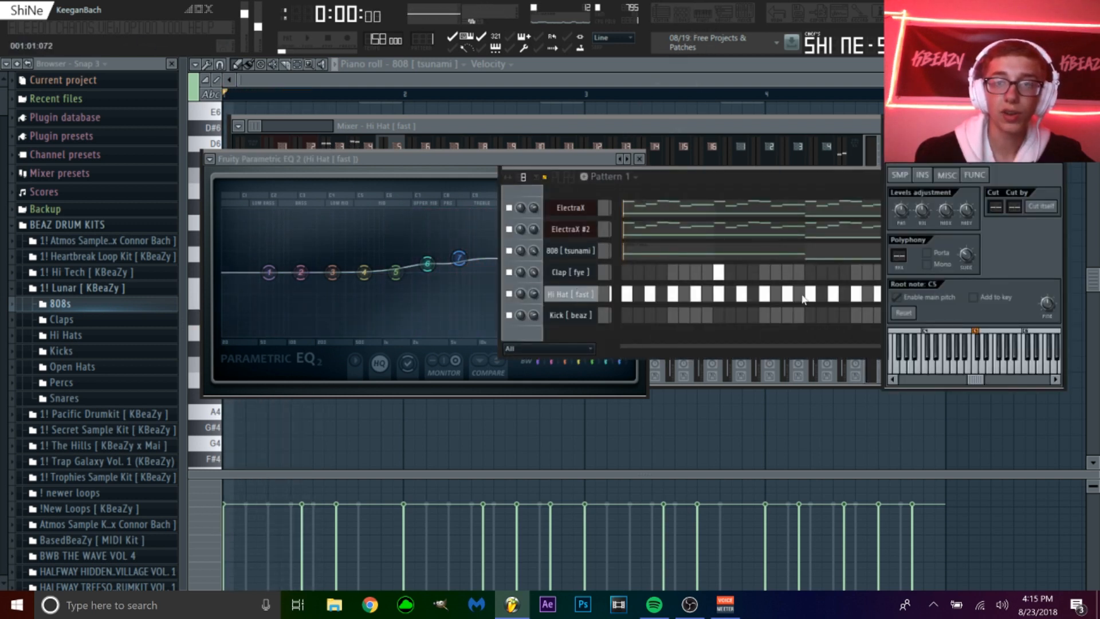
key("space")
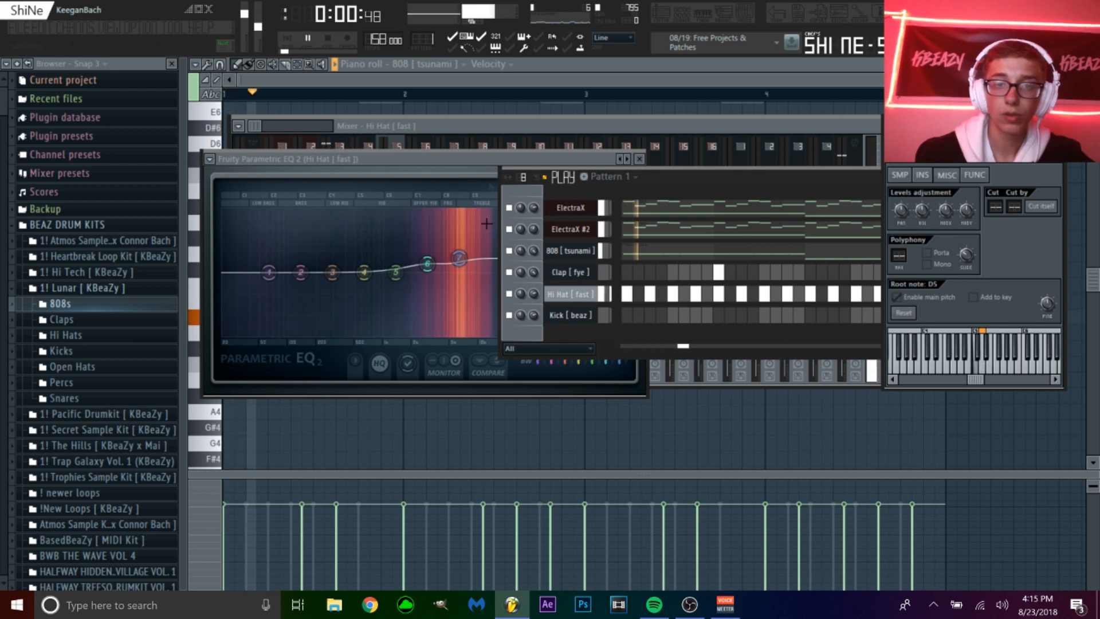
Select the Clap [ fye ] track in the mixer and play the full pattern to check the levels
left_click(484, 144)
left_click(373, 263)
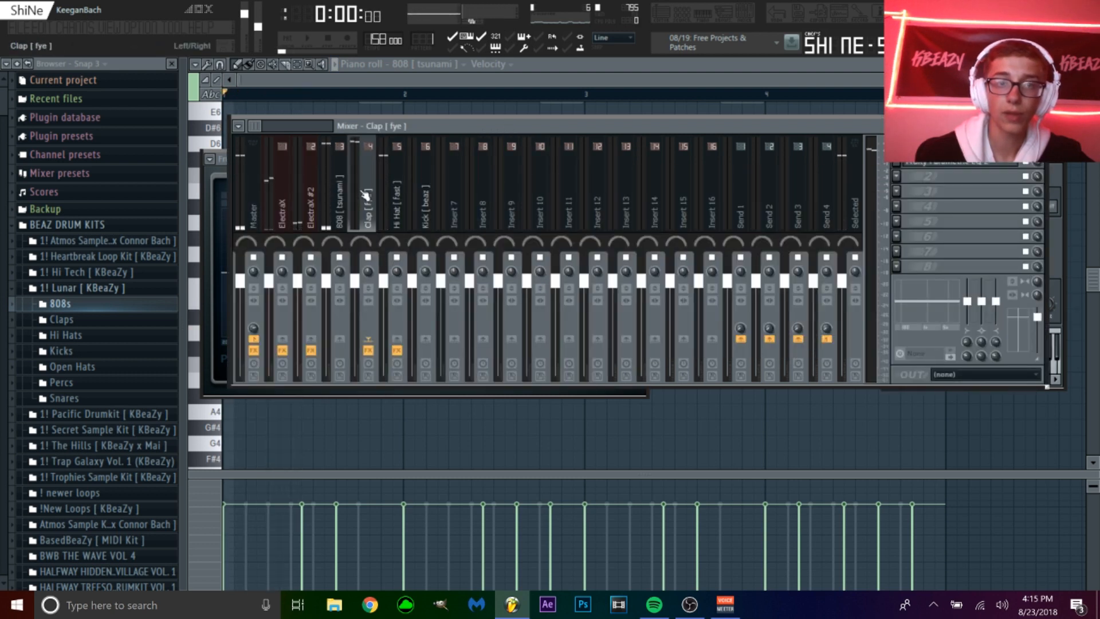
key("space")
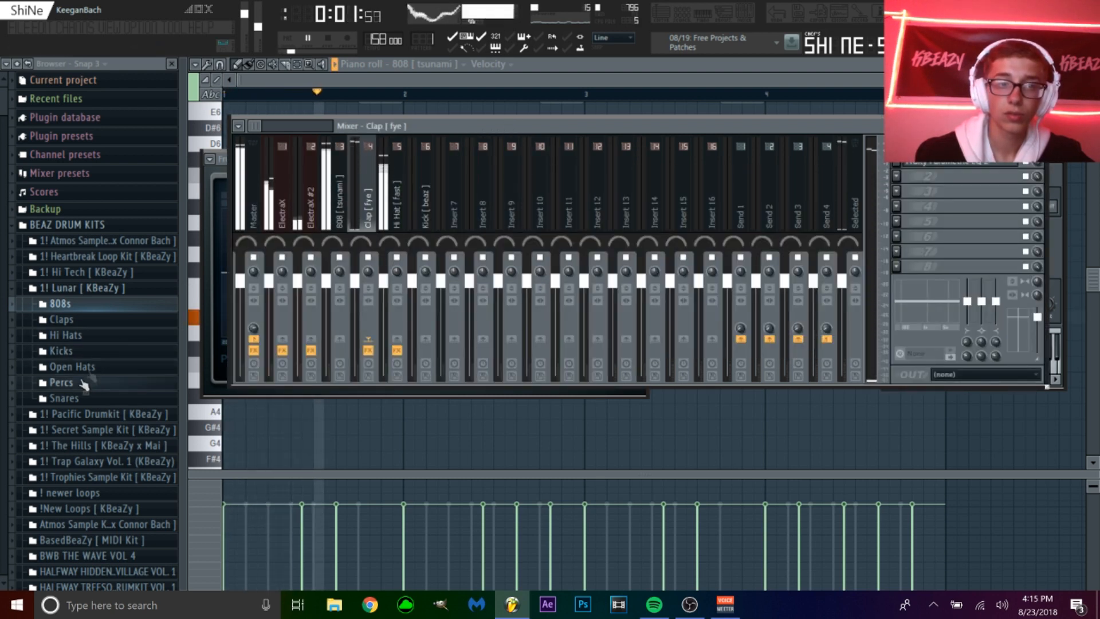
Expand the Lunar kit's Snares folder, select the Clap [ fye ] mixer track and stop playback
left_click(71, 398)
left_click(374, 201)
key("space")
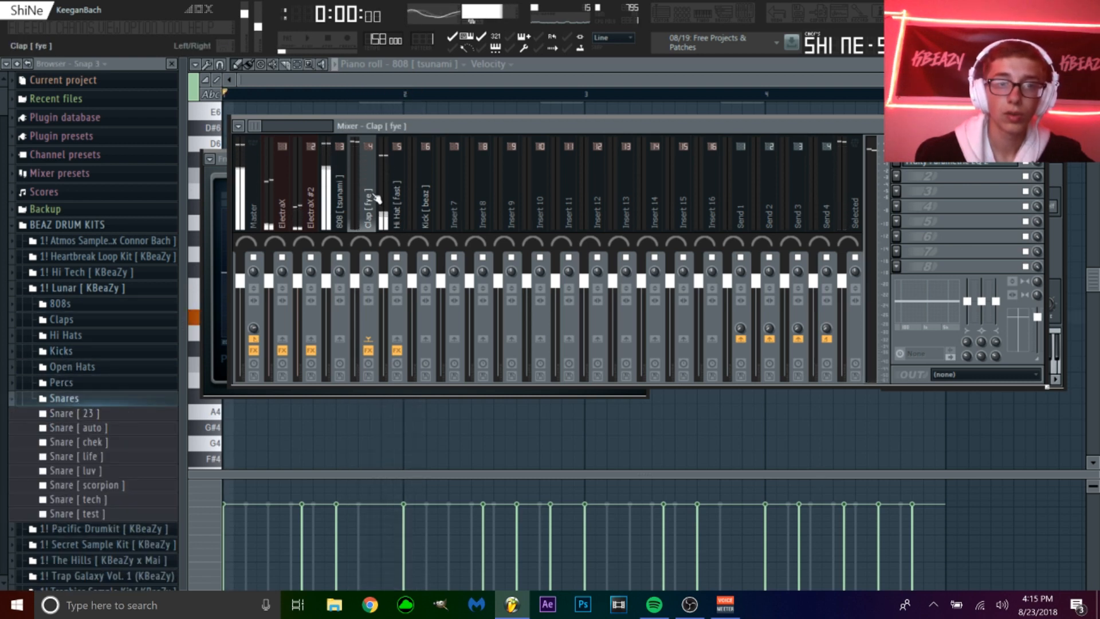
Bypass and re-enable the effects on the Clap and Hi Hat mixer tracks, playing the pattern to compare the sound
left_click(401, 352)
key("space")
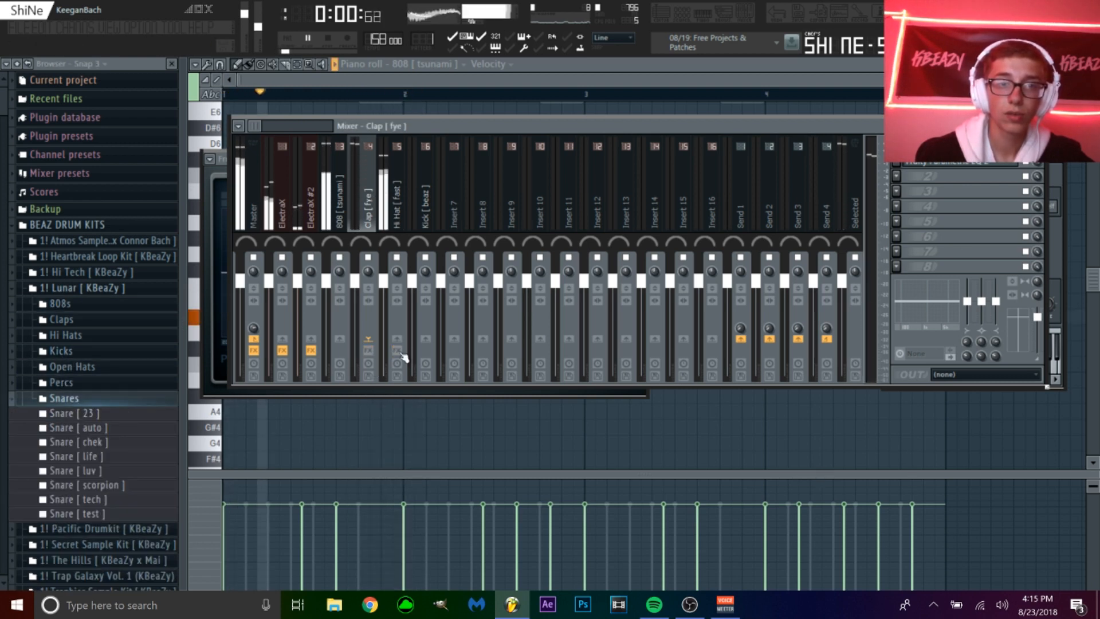
key("space")
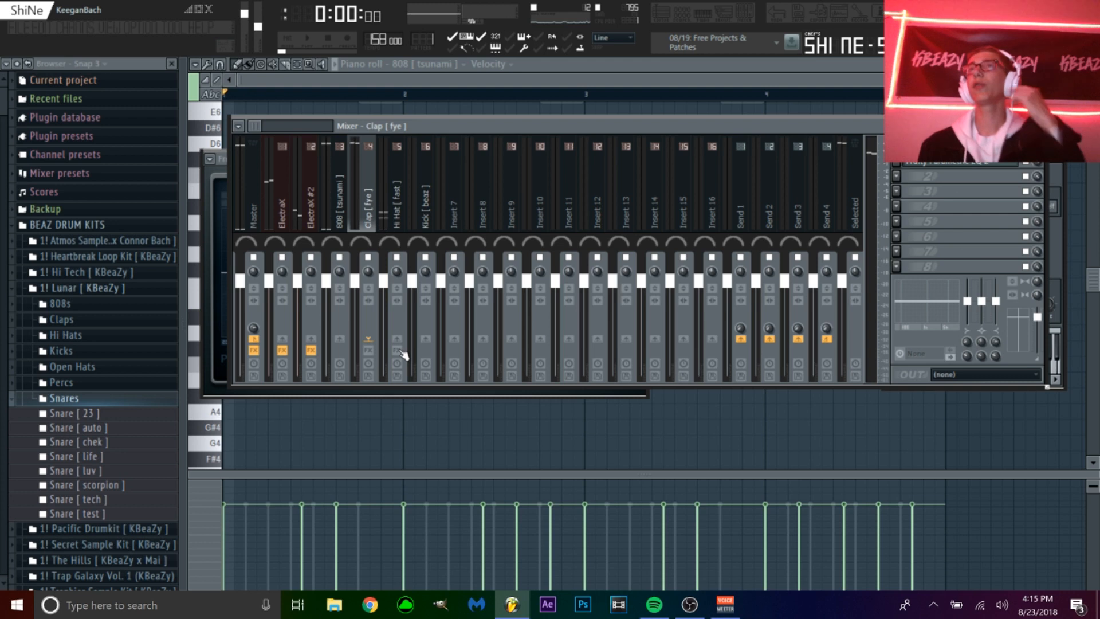
key("space")
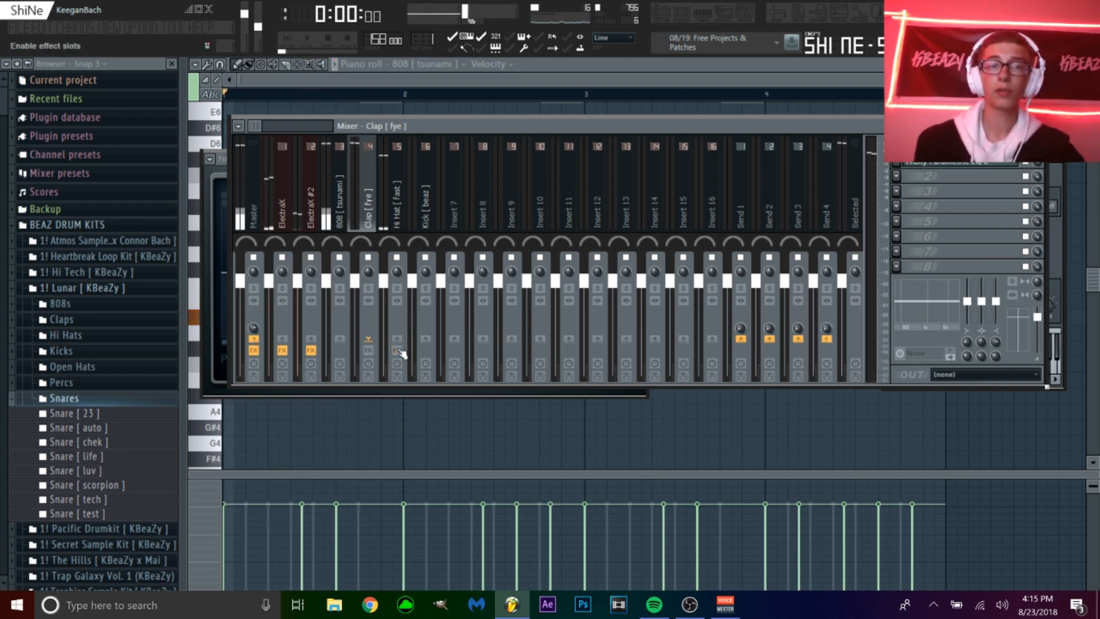
key("space")
key("space")
key("space")
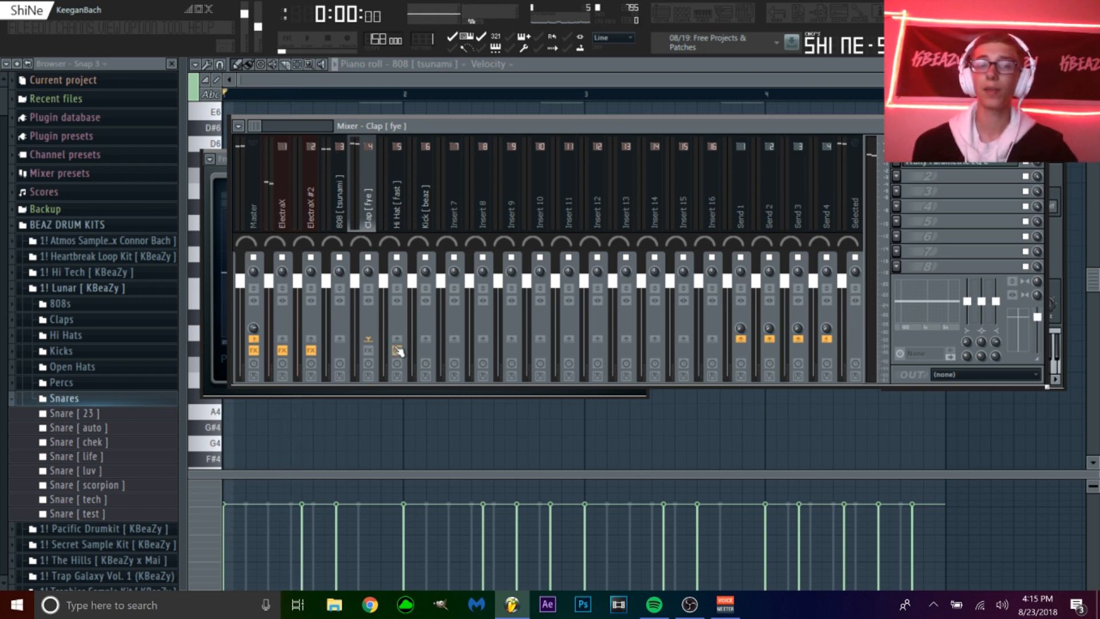
key("space")
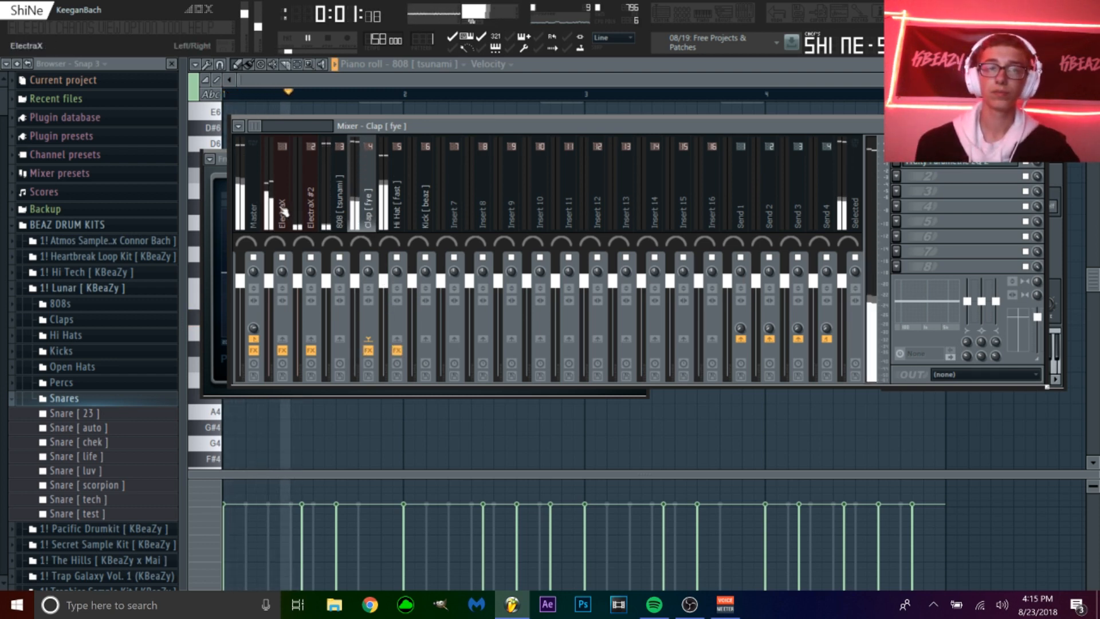
left_click(366, 202)
key("space")
Open the ElectraX track's Fruity Parametric EQ 2, slightly lower band 7 and play the pattern to check it
left_click(287, 220)
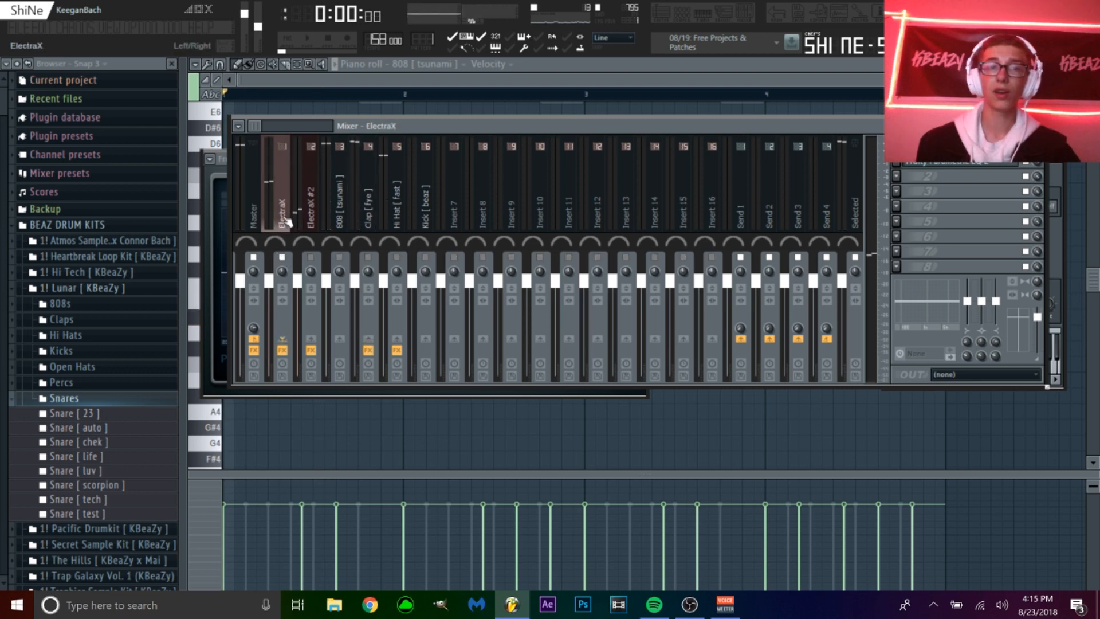
left_click(926, 167)
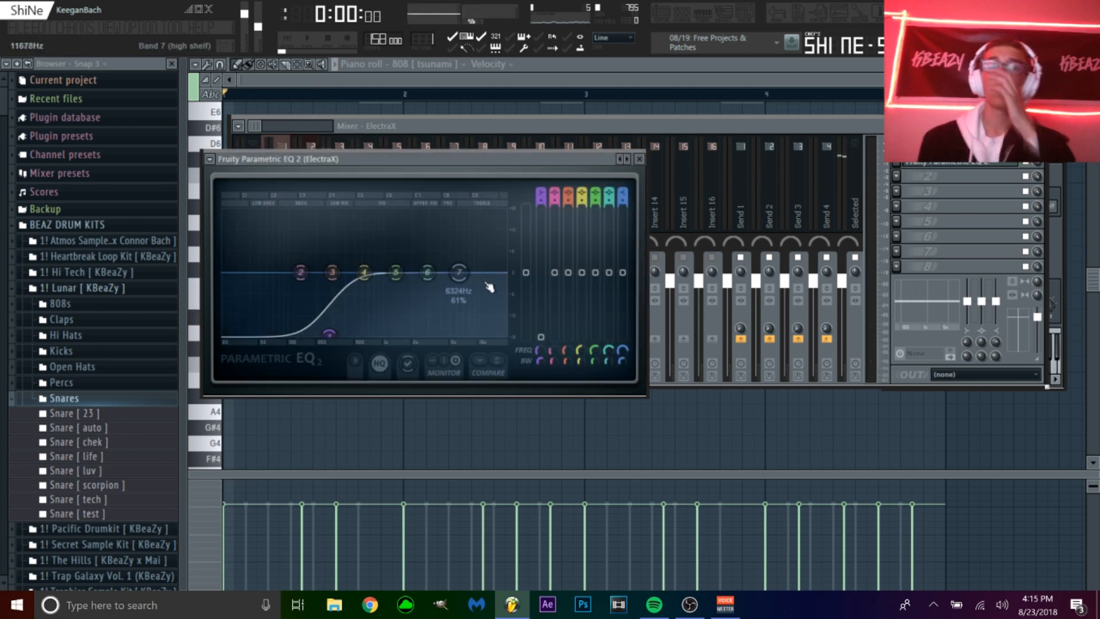
key("space")
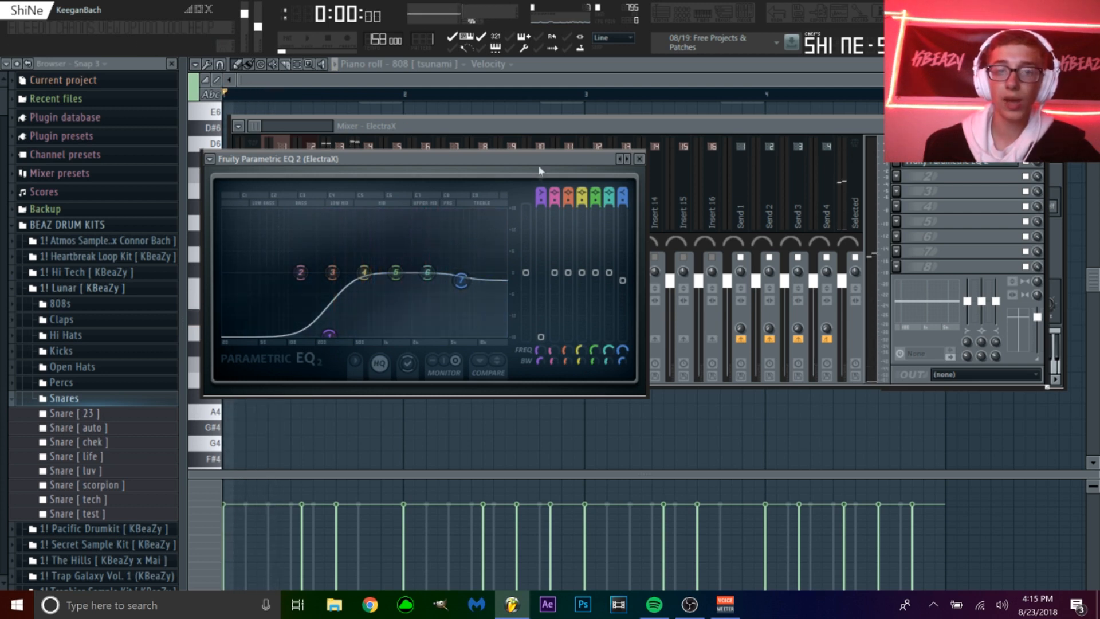
left_click(489, 305)
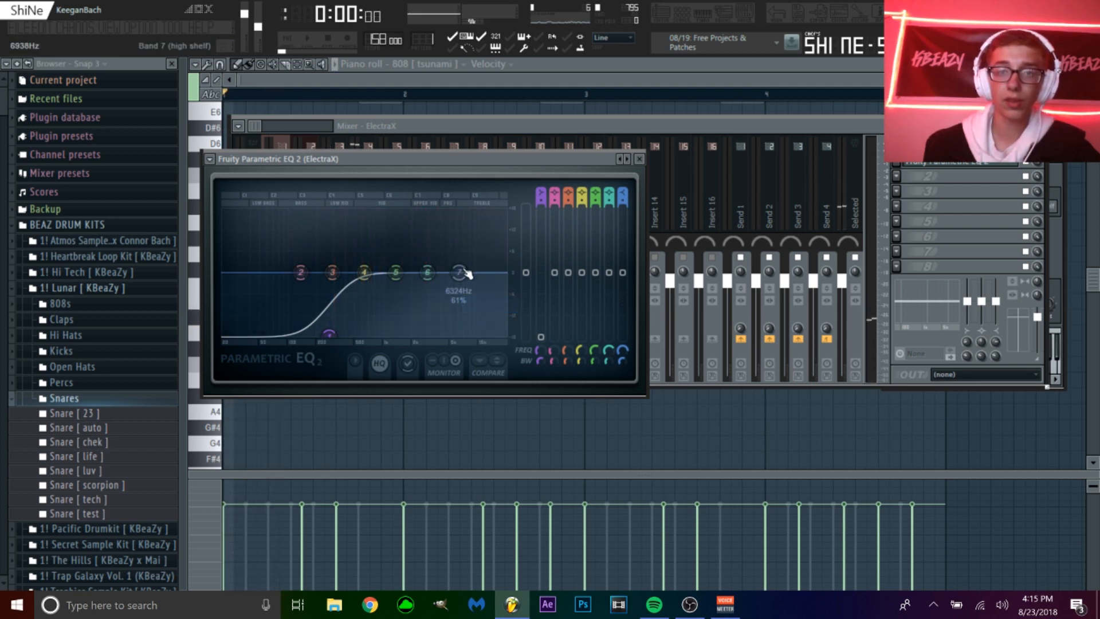
left_click_drag(459, 279, 460, 288)
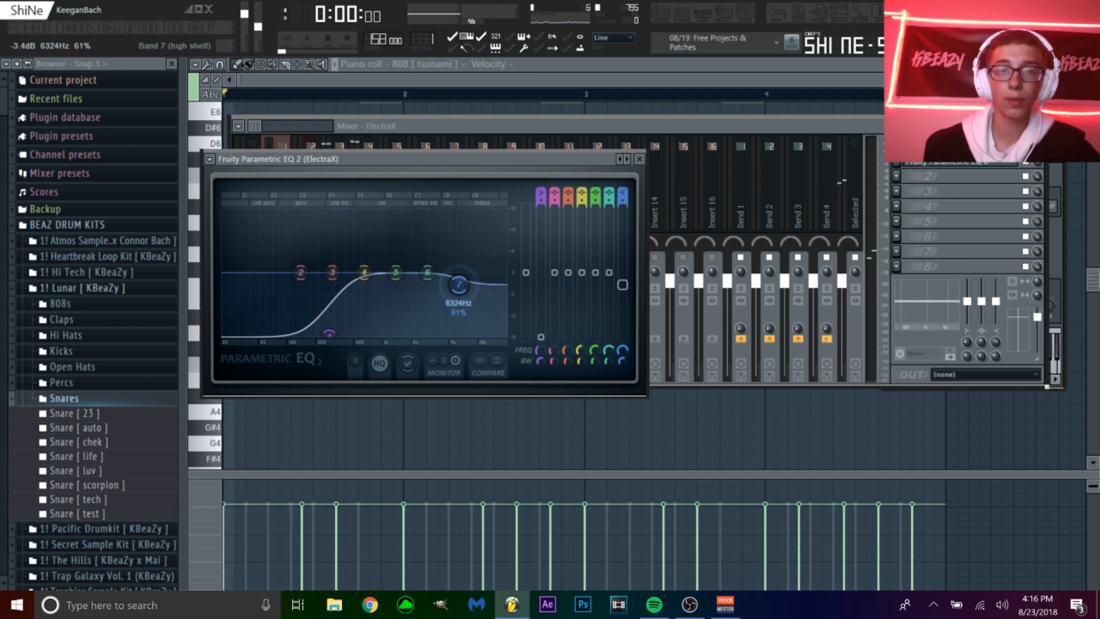
key("space")
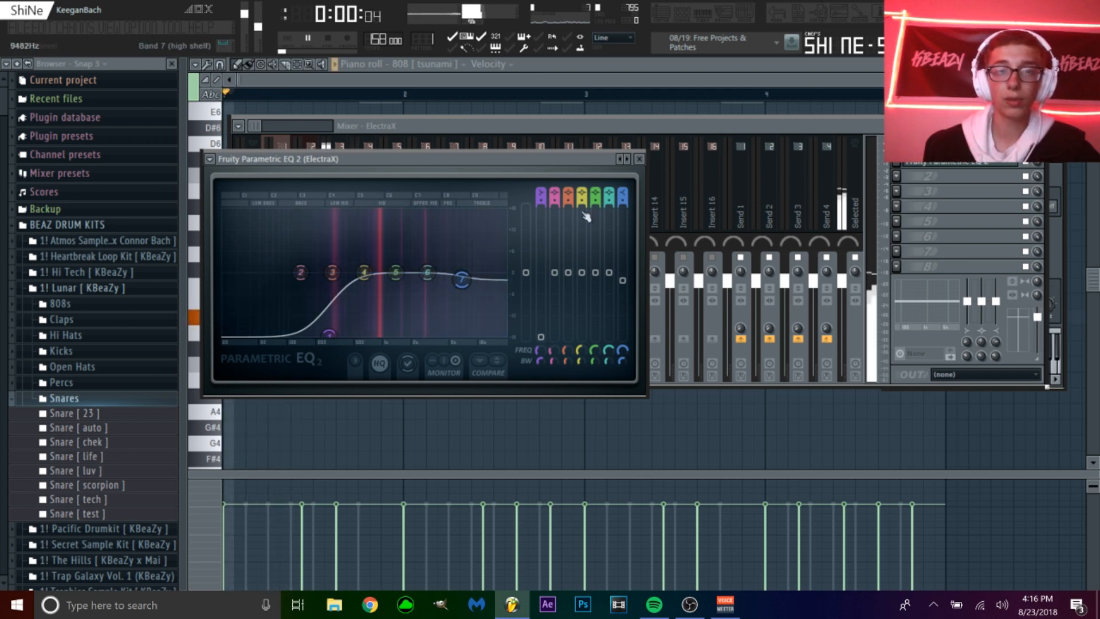
left_click(764, 210)
key("space")
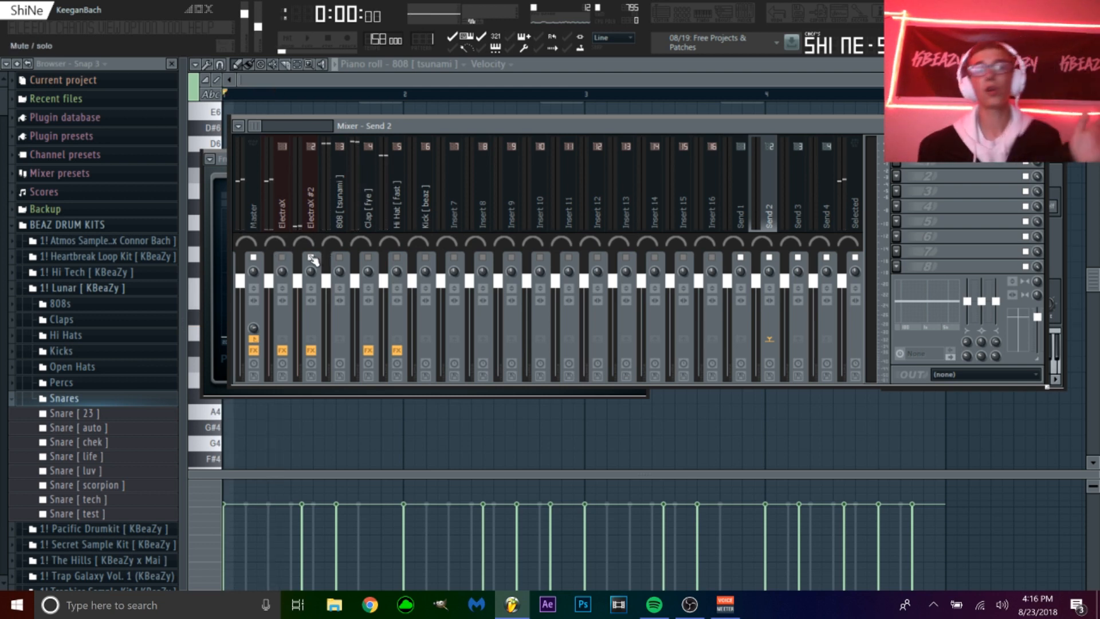
Preview the Lunar kit's snares and add Snare [ auto ] as a channel below the clap, with hits on steps 9 and 25
left_click(316, 221)
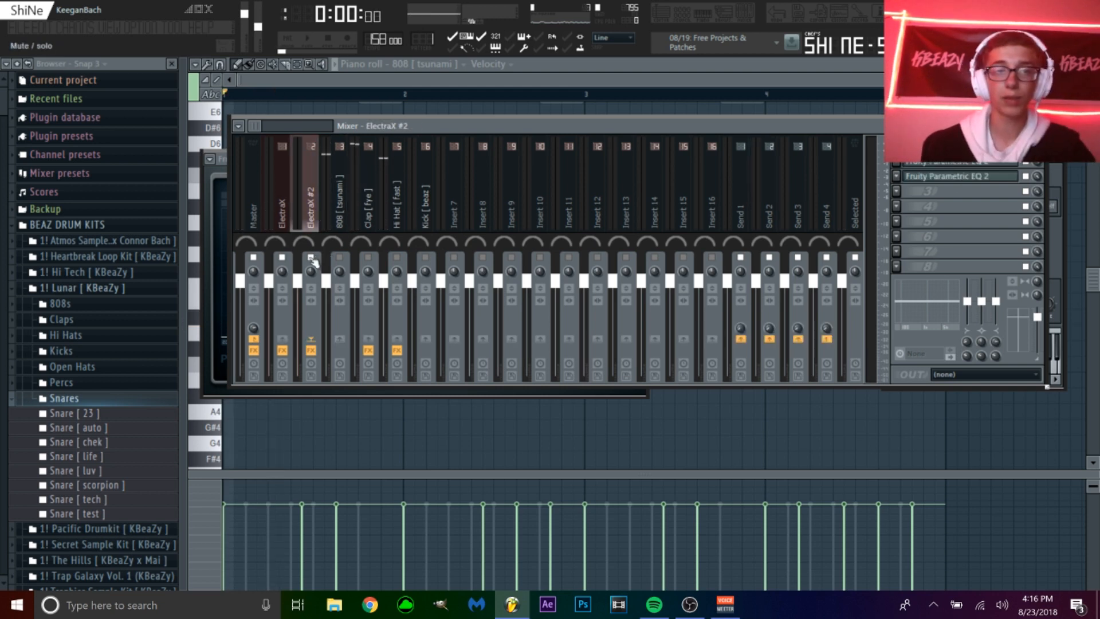
left_click(693, 20)
left_click(78, 427)
left_click(86, 456)
left_click_drag(80, 427, 534, 283)
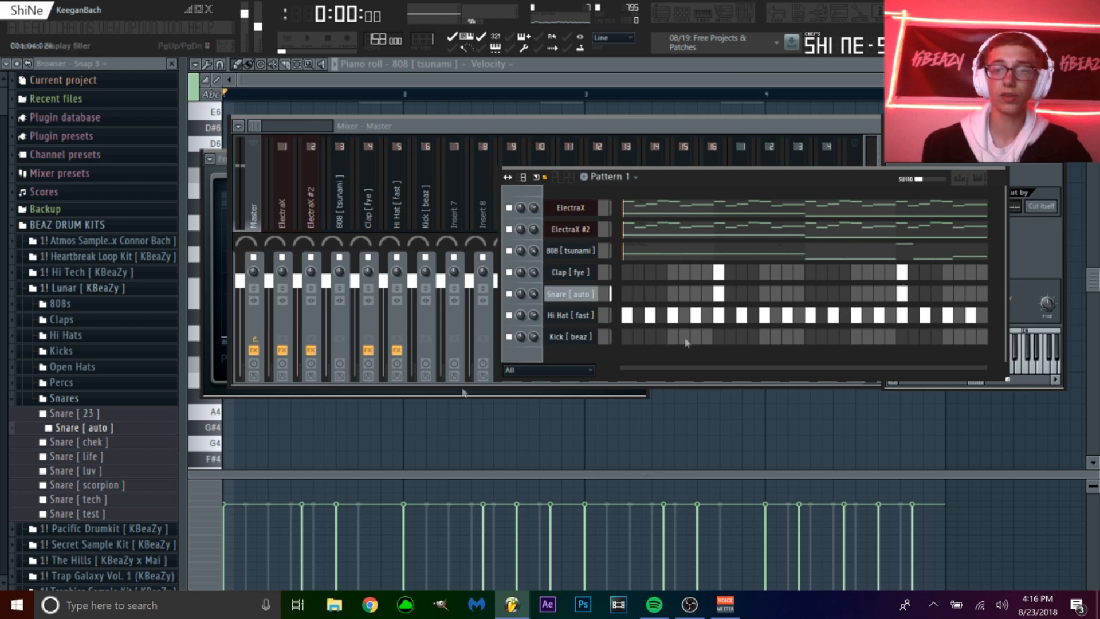
Browse the Trap Galaxy Vol. 1 kit's snares and preview Snare [ Kno The Meaning ]
left_click(86, 288)
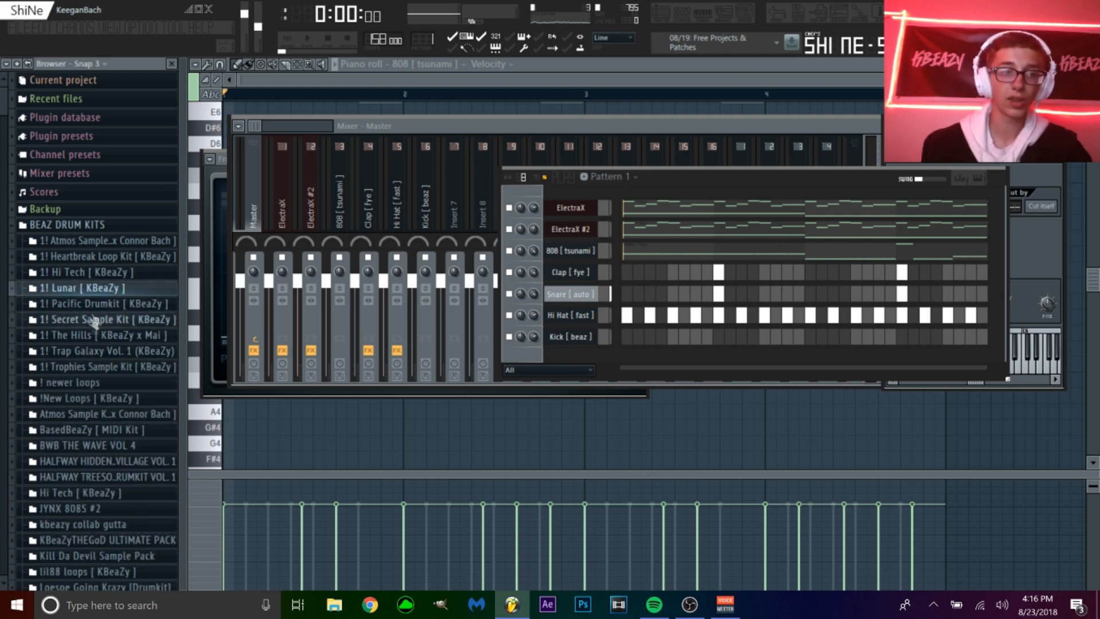
left_click(86, 351)
left_click(60, 227)
left_click(60, 227)
left_click(61, 227)
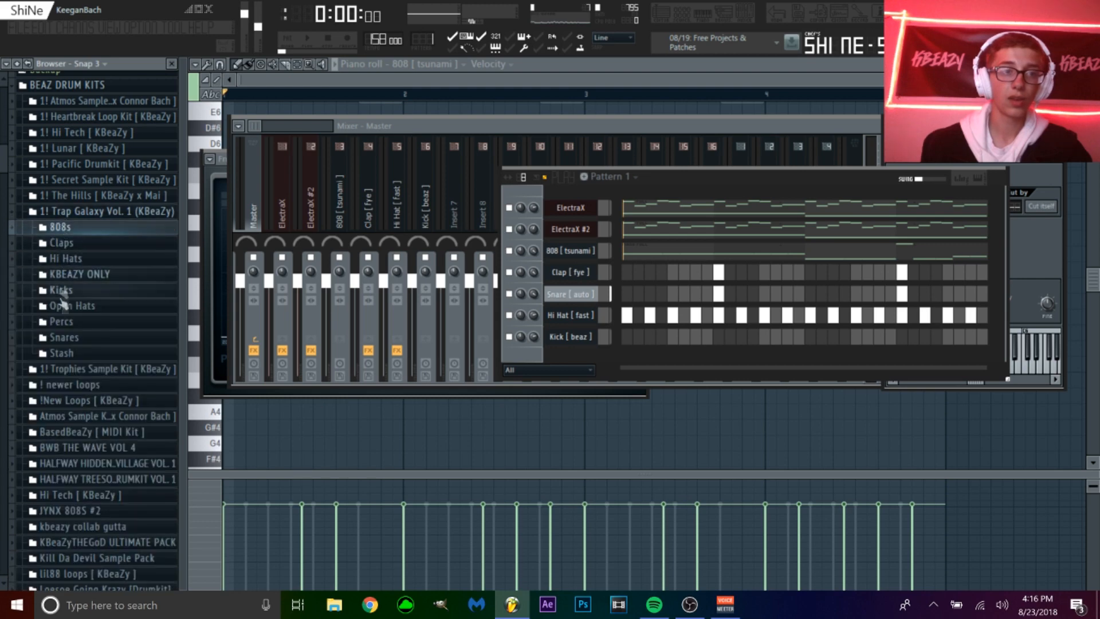
left_click(64, 338)
left_click(111, 370)
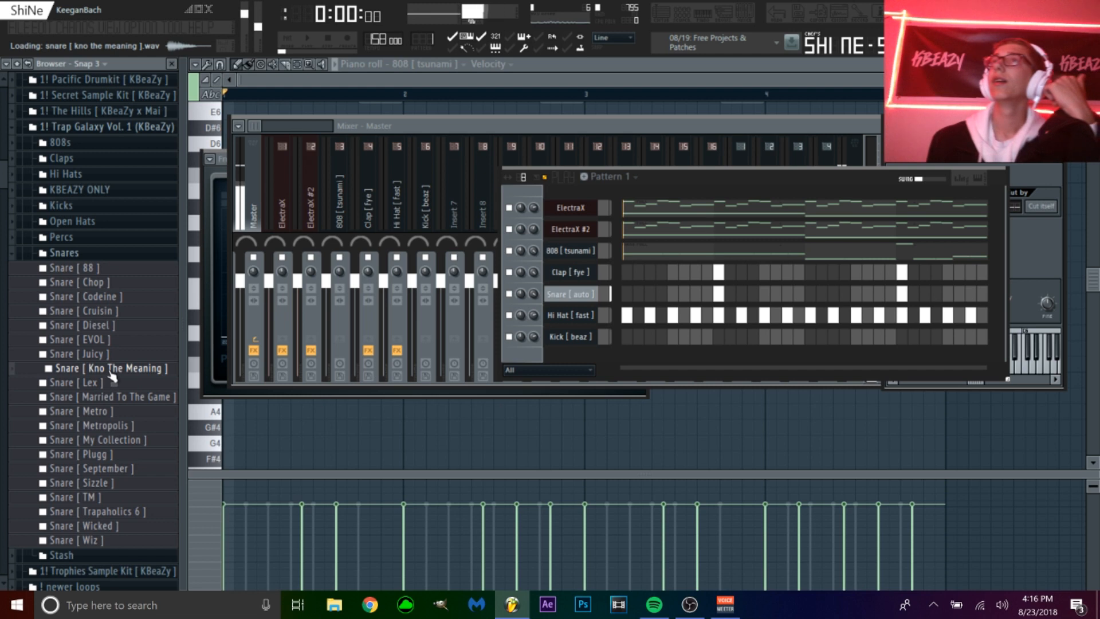
left_click(110, 373)
left_click(135, 369)
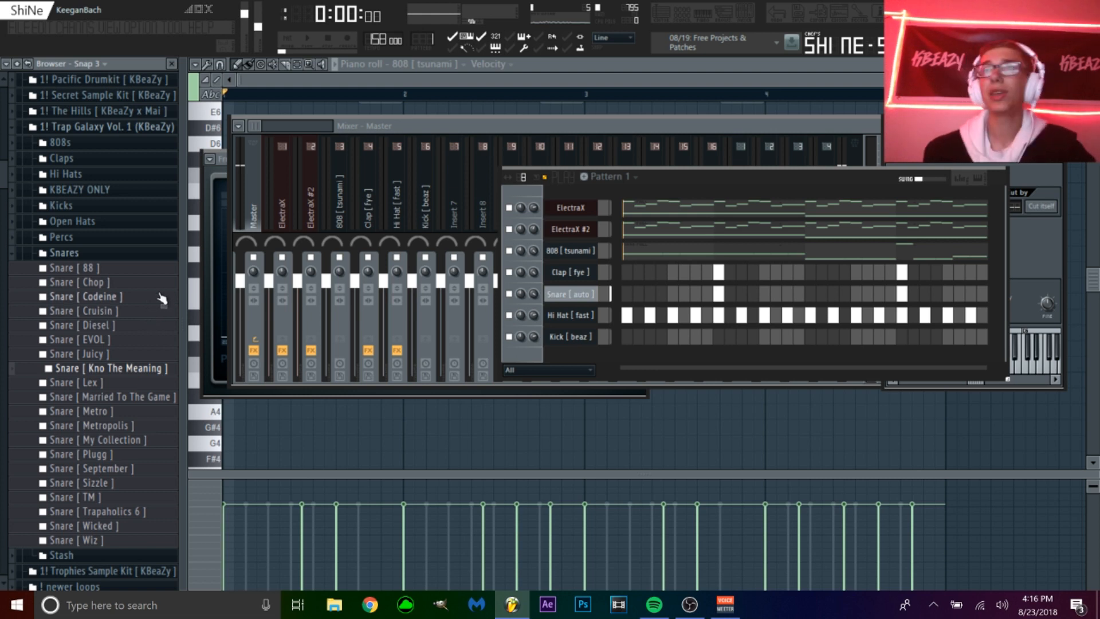
left_click(140, 373)
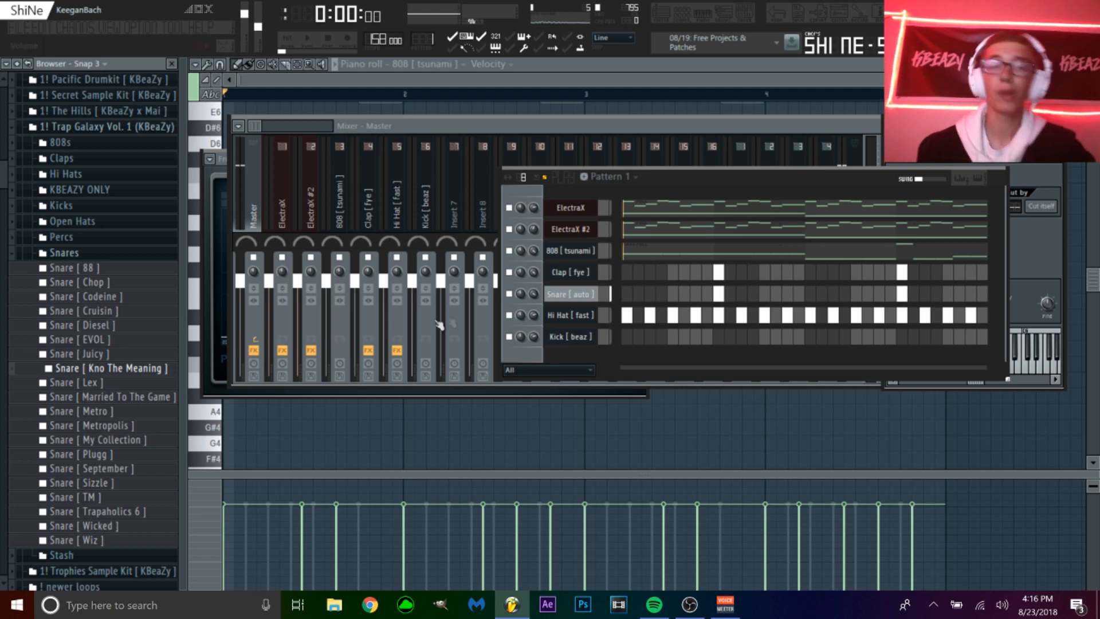
Route the Snare [ auto ] channel to mixer insert 7 and move that track between the Clap and Hi Hat tracks
left_click(441, 216)
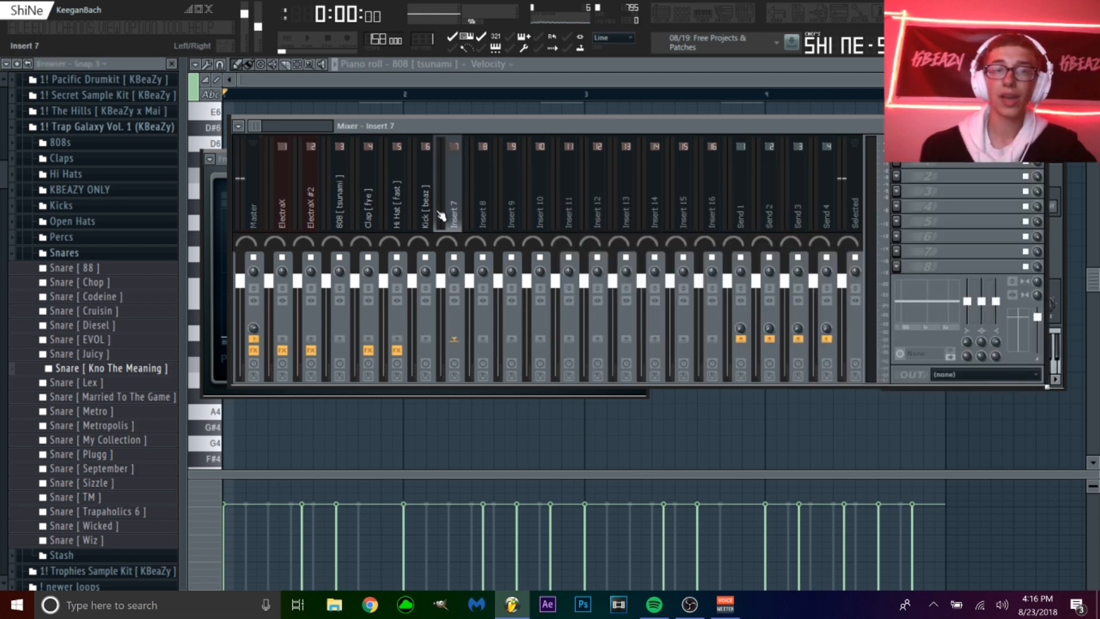
key("alt+Left")
key("alt+Left")
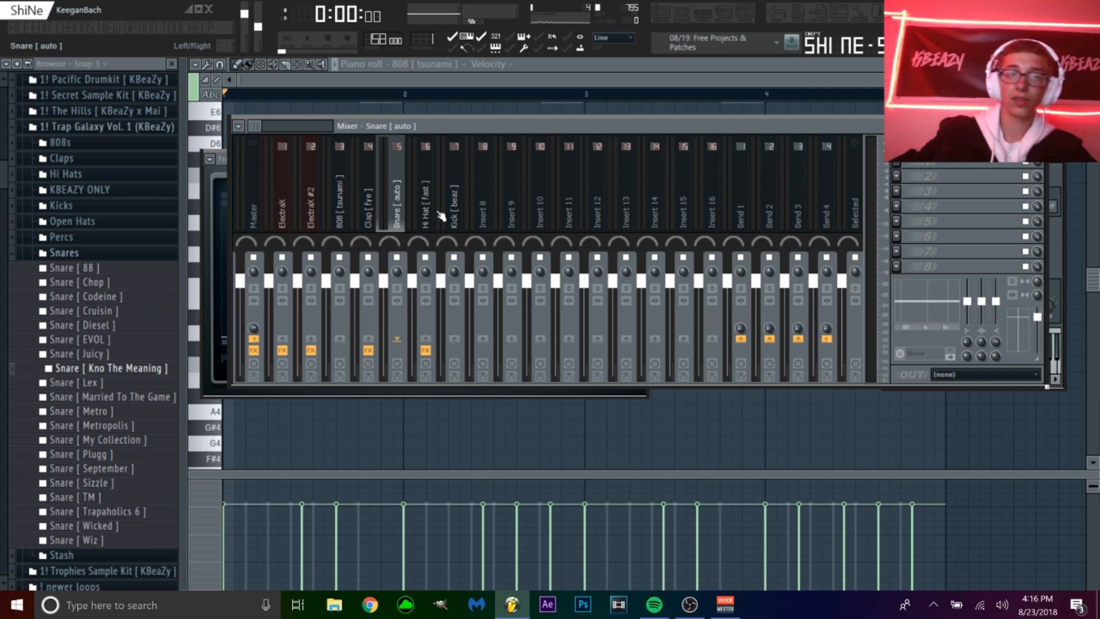
key("alt+Right")
key("alt+Left")
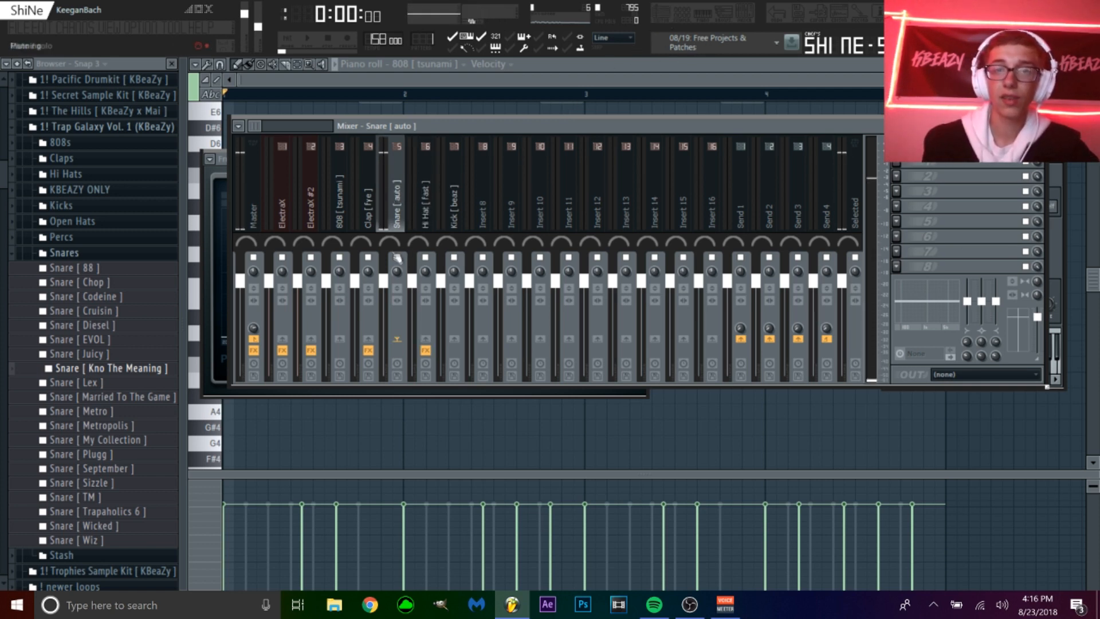
Add Fruity Parametric EQ 2 to the Snare [ auto ] track and boost band 7 during playback
left_click(898, 163)
left_click(917, 433)
key("space")
left_click_drag(623, 273, 623, 261)
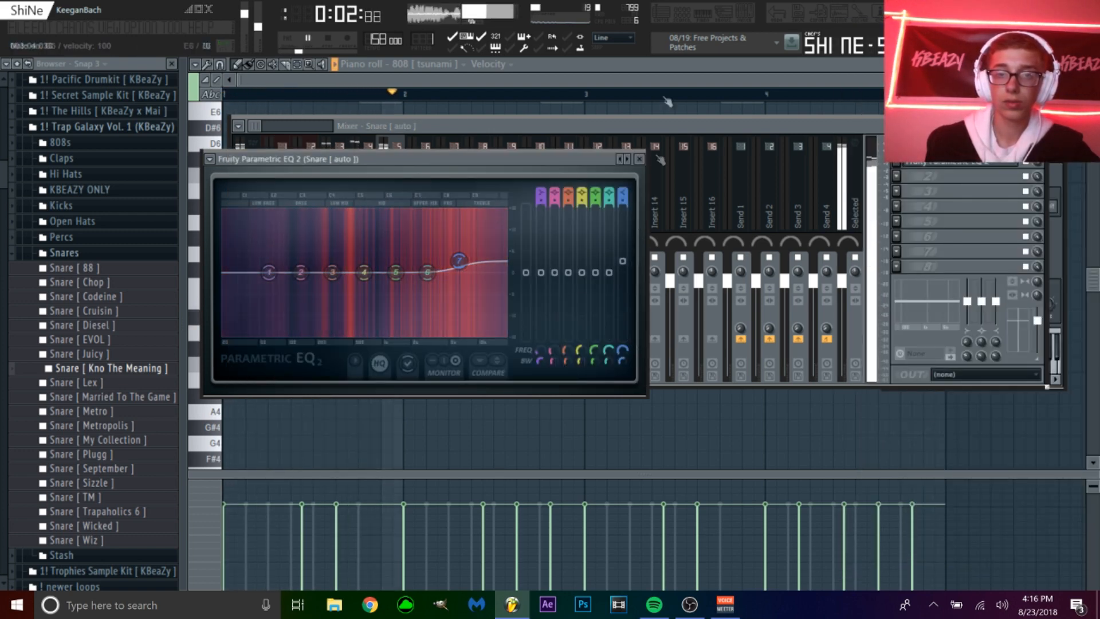
key("space")
Rearrange the Snare [ auto ] hits to fall on steps 3, 19 and 31, and play the pattern
left_click(693, 12)
left_click(722, 294)
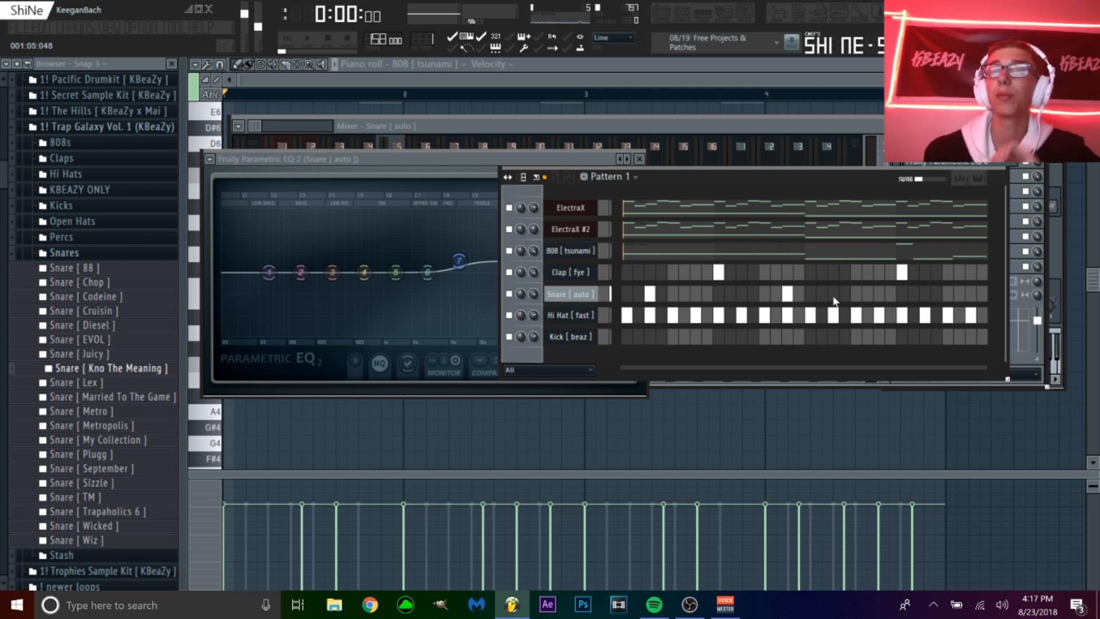
key("space")
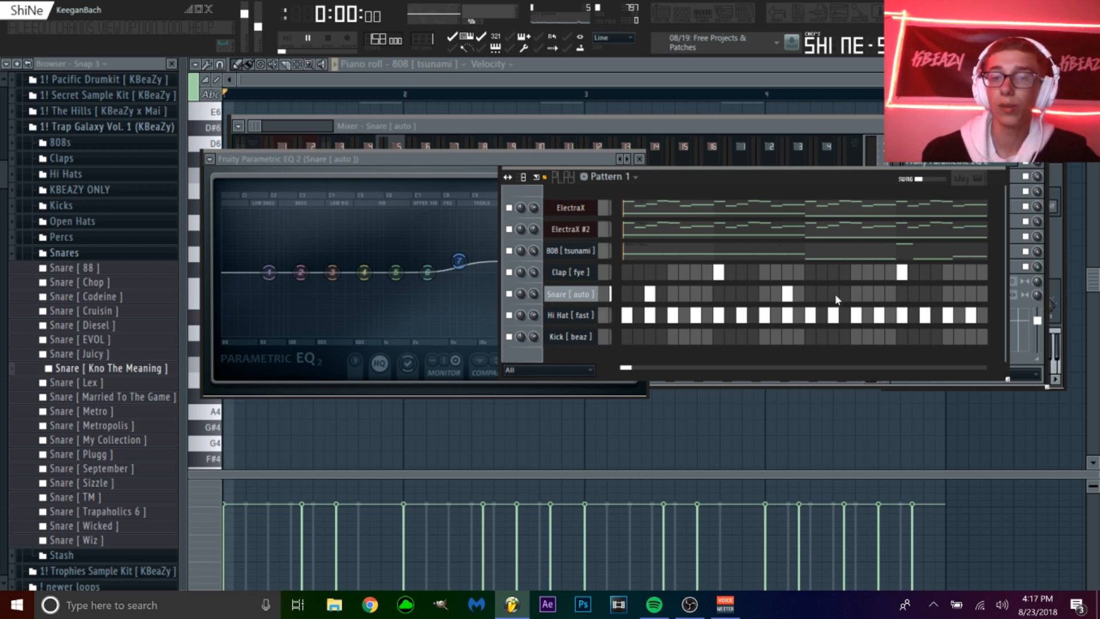
right_click(786, 294)
left_click(970, 294)
left_click(833, 294)
key("space")
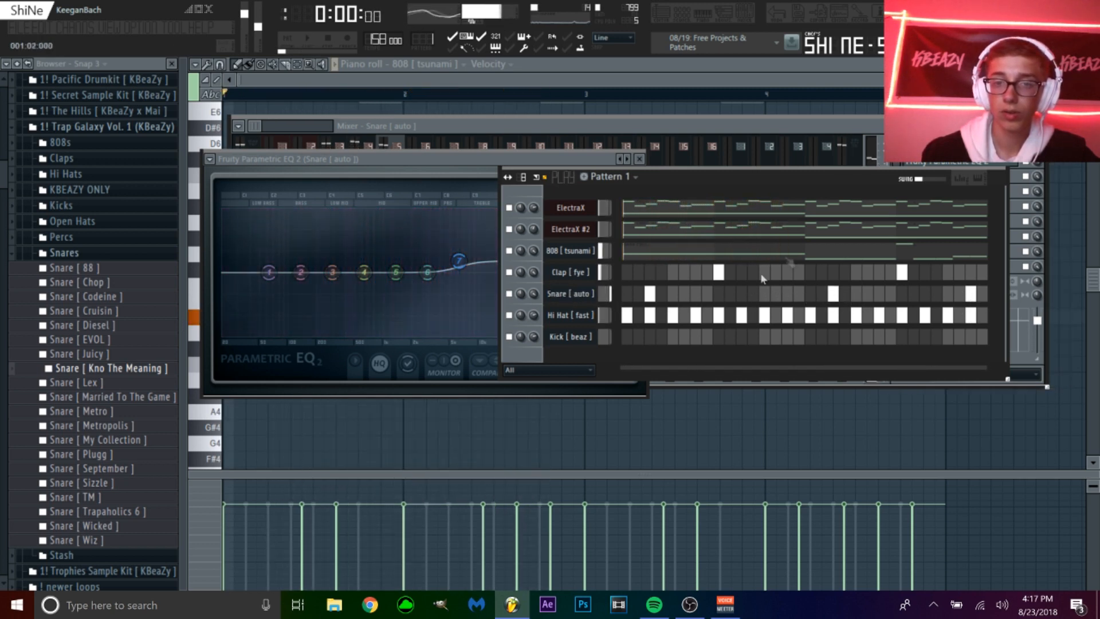
Audition a note in the Snare [ auto ] channel settings and slightly lower the snare's mixer fader during playback
left_click(553, 293)
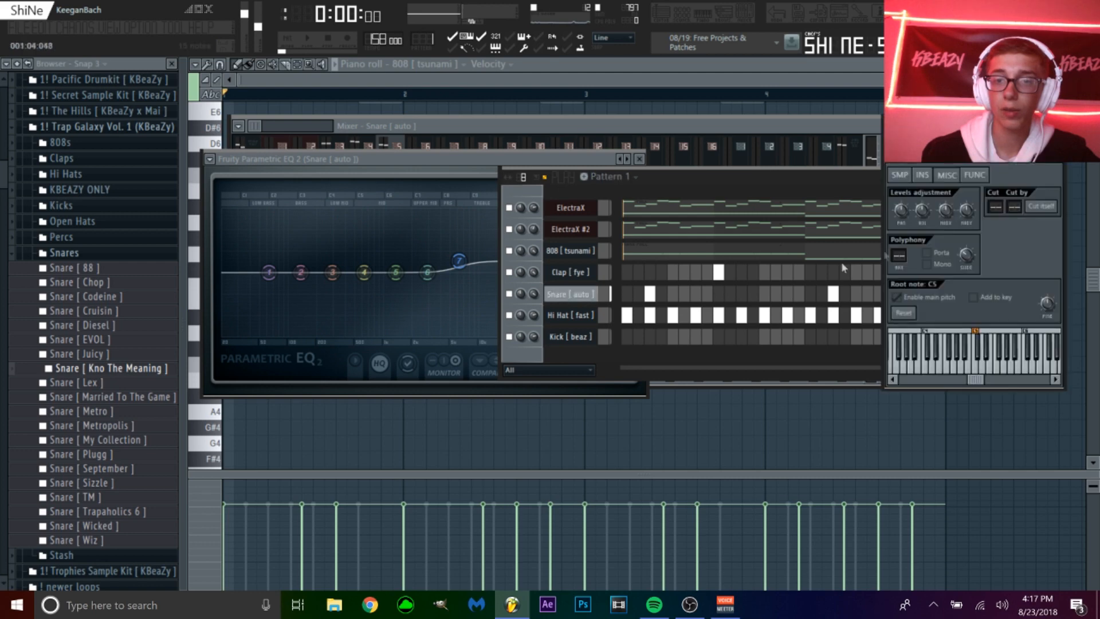
left_click(990, 362)
left_click(525, 204)
key("space")
left_click(415, 127)
Open the Clap [ fye ] track's EQ and fine-tune the band 7 boost at about 5912 Hz while checking playback
left_click(377, 208)
key("space")
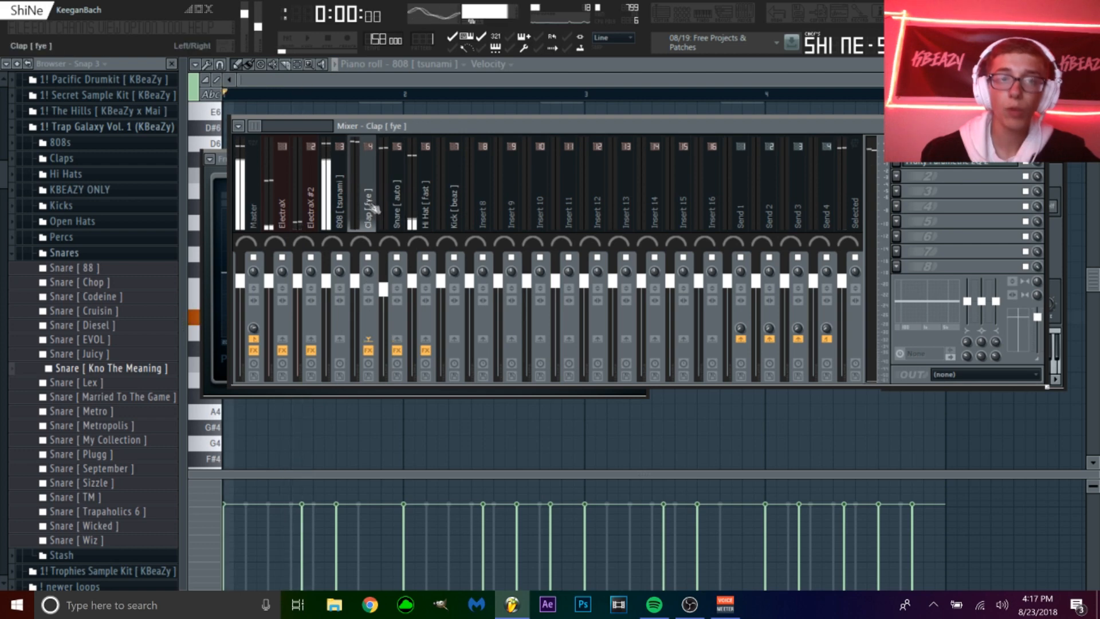
left_click(950, 164)
mouse_move(459, 257)
left_mouse_down()
mouse_move(458, 215)
mouse_move(456, 246)
left_mouse_up()
key("space")
key("space")
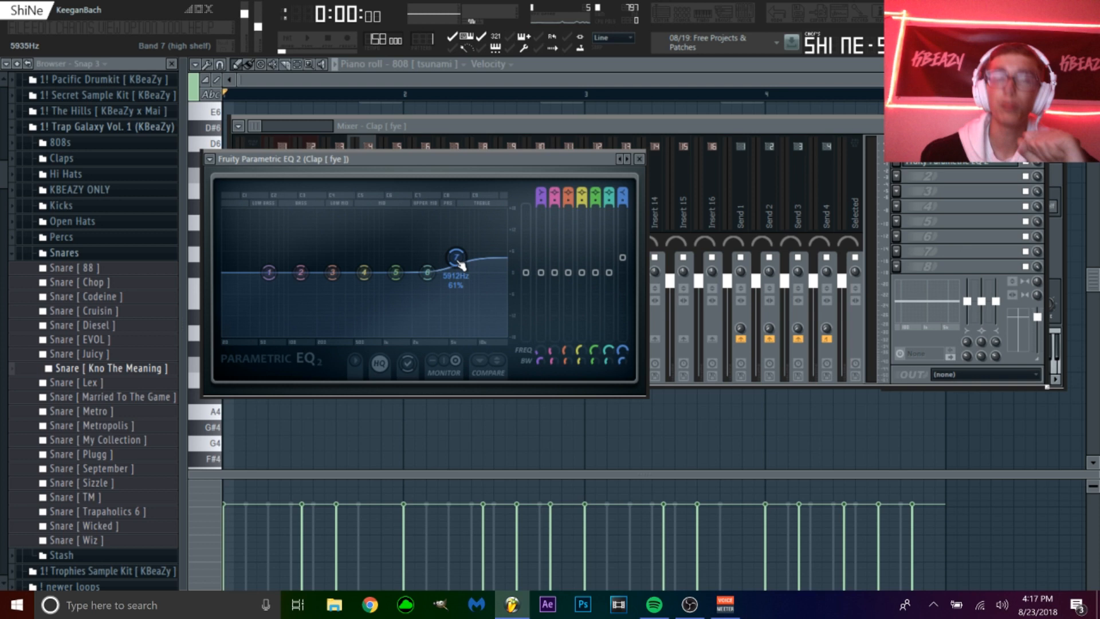
left_click_drag(623, 259, 623, 260)
left_click(664, 130)
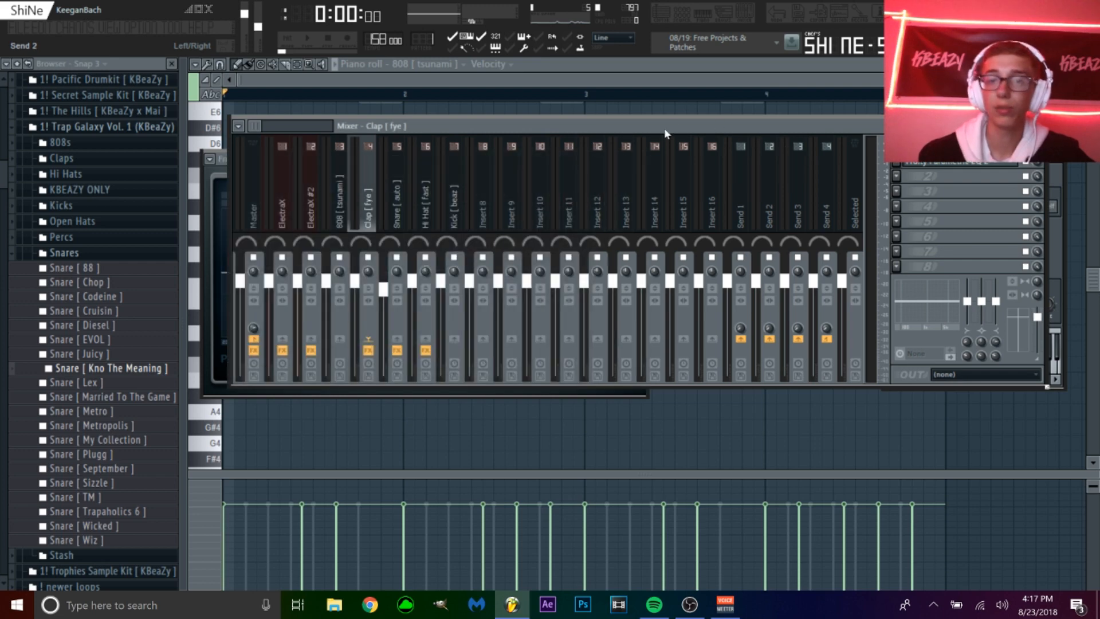
Play the pattern and preview Kick [ Coke ] from the Trap Galaxy Vol. 1 kit's Kicks folder
left_click(681, 16)
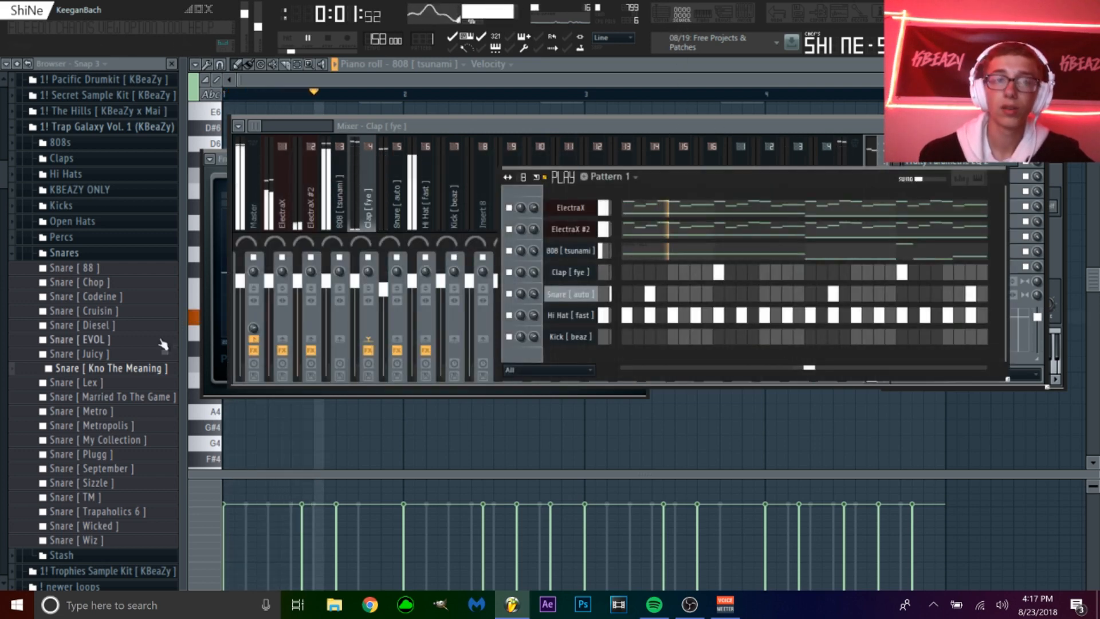
left_click(71, 252)
left_click(60, 205)
key("space")
left_click(79, 221)
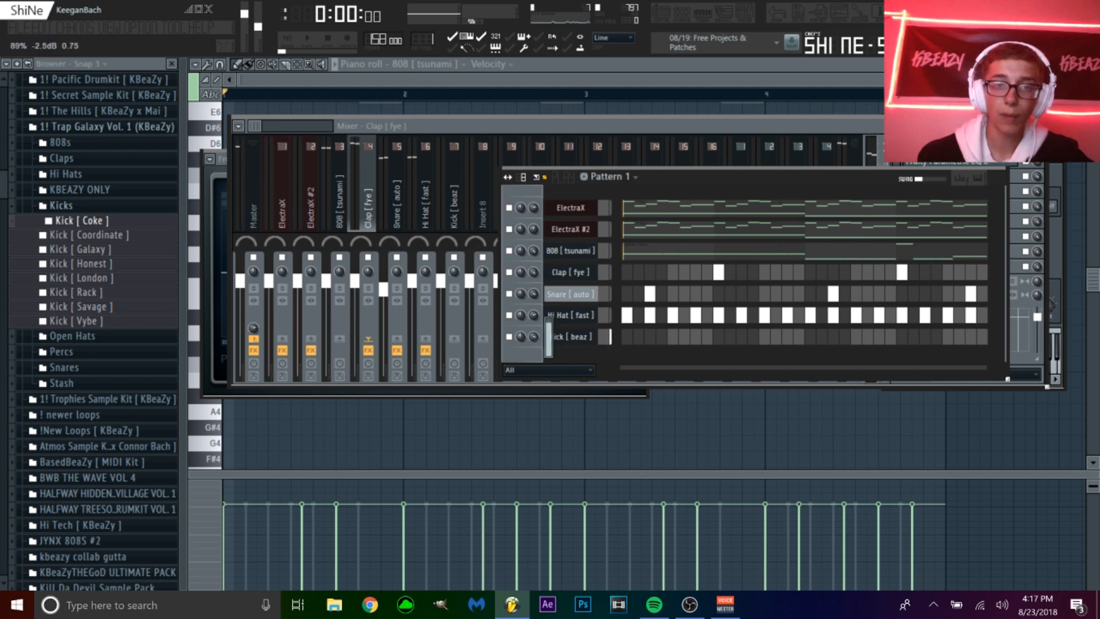
Place Kick [ beaz ] hits on steps 1, 15 and 21 and slightly raise the kick's mixer fader while checking playback
left_click(440, 212)
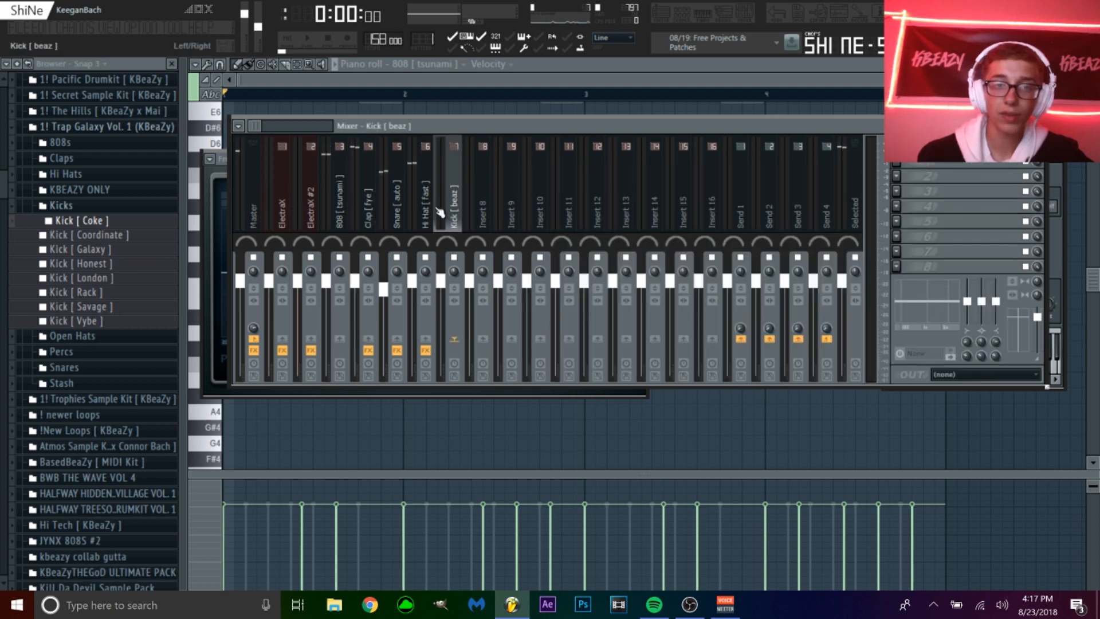
left_click(683, 17)
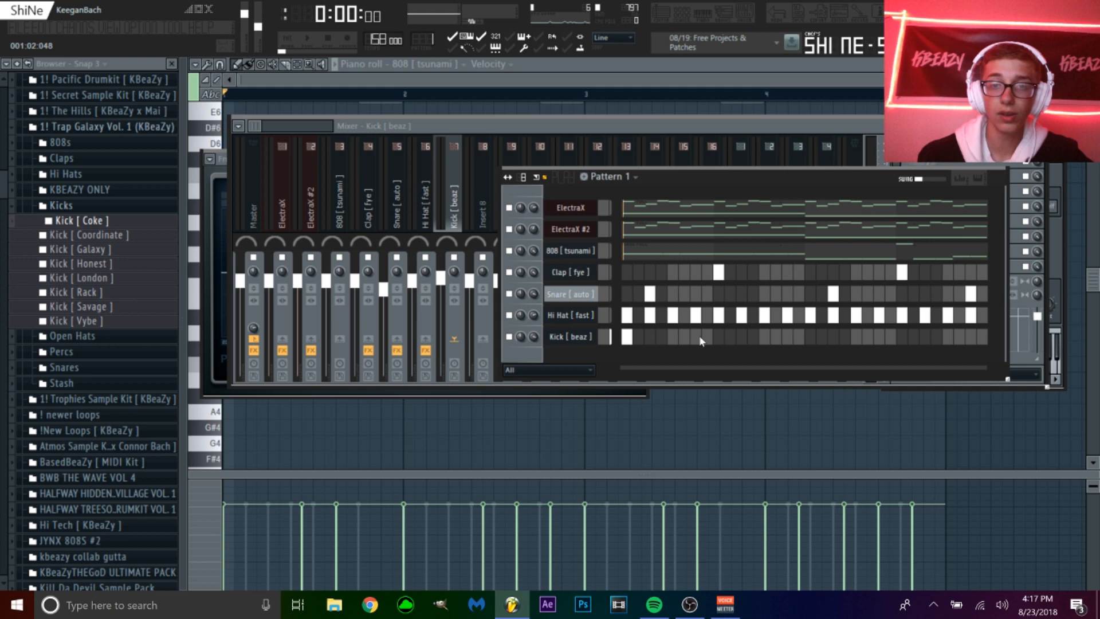
key("space")
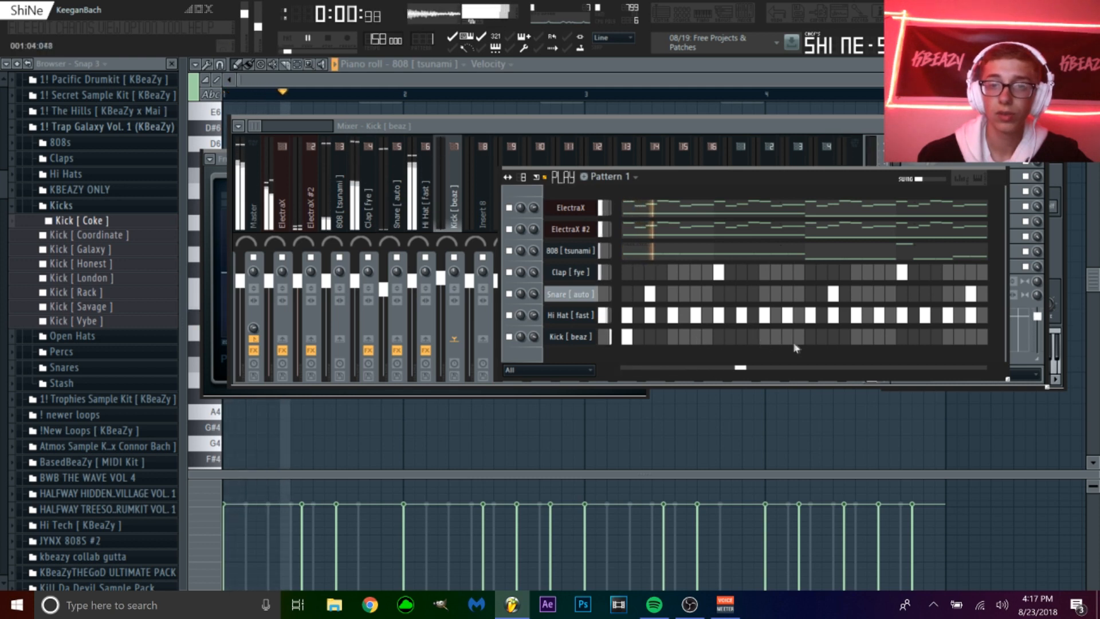
left_click(789, 341)
left_click(858, 338)
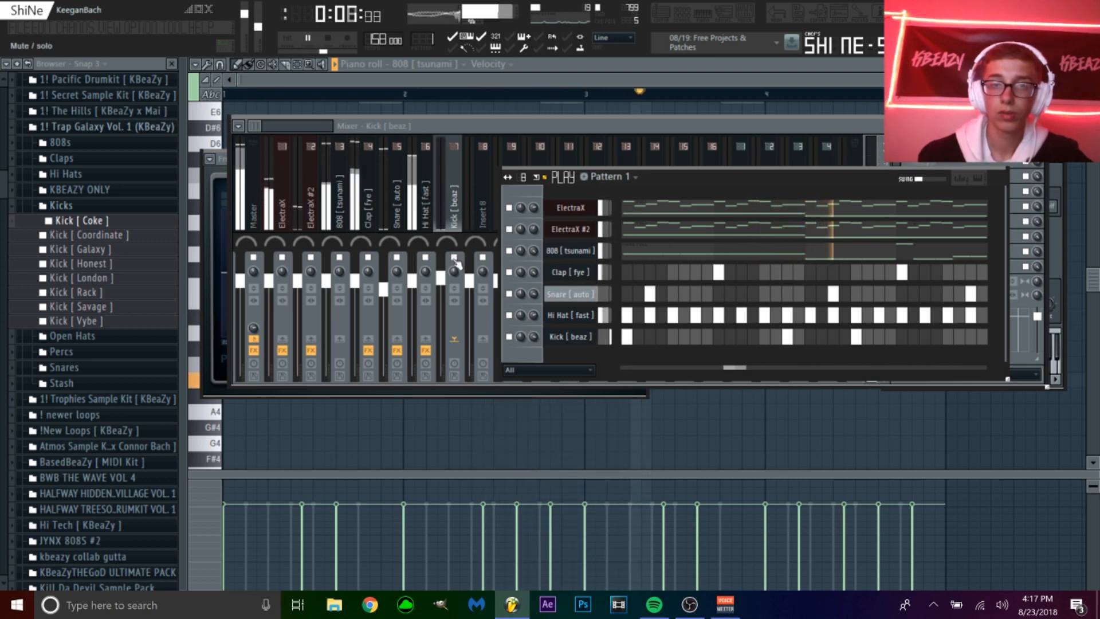
Solo the Kick [ beaz ] mixer track, unmute the 808 [ tsunami ] track with it, and play the two together
key("F6")
key("space")
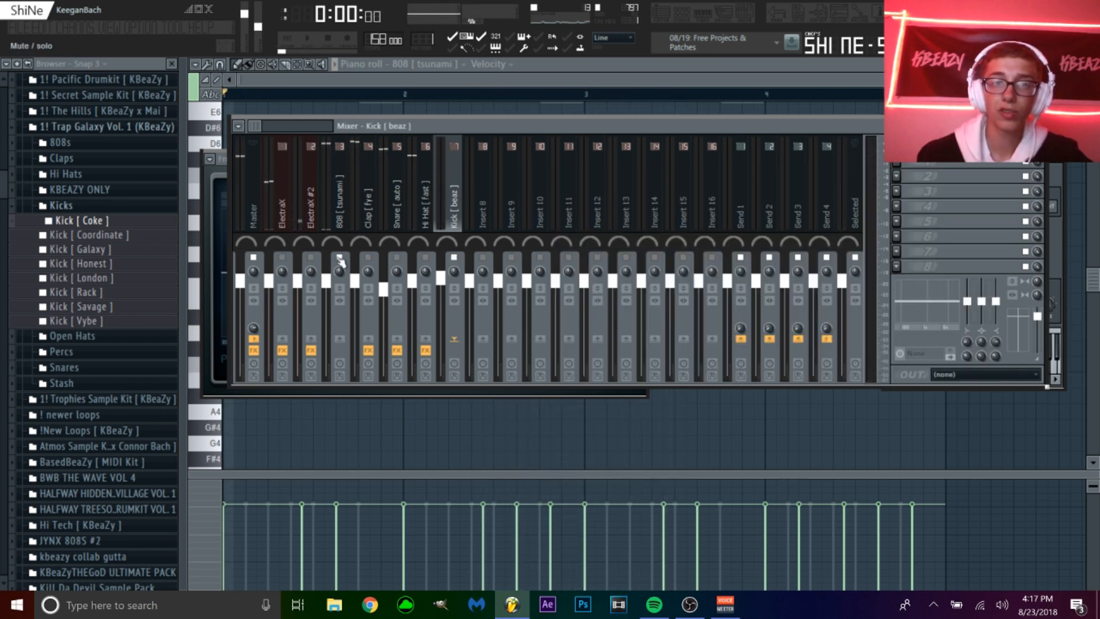
left_click(684, 21)
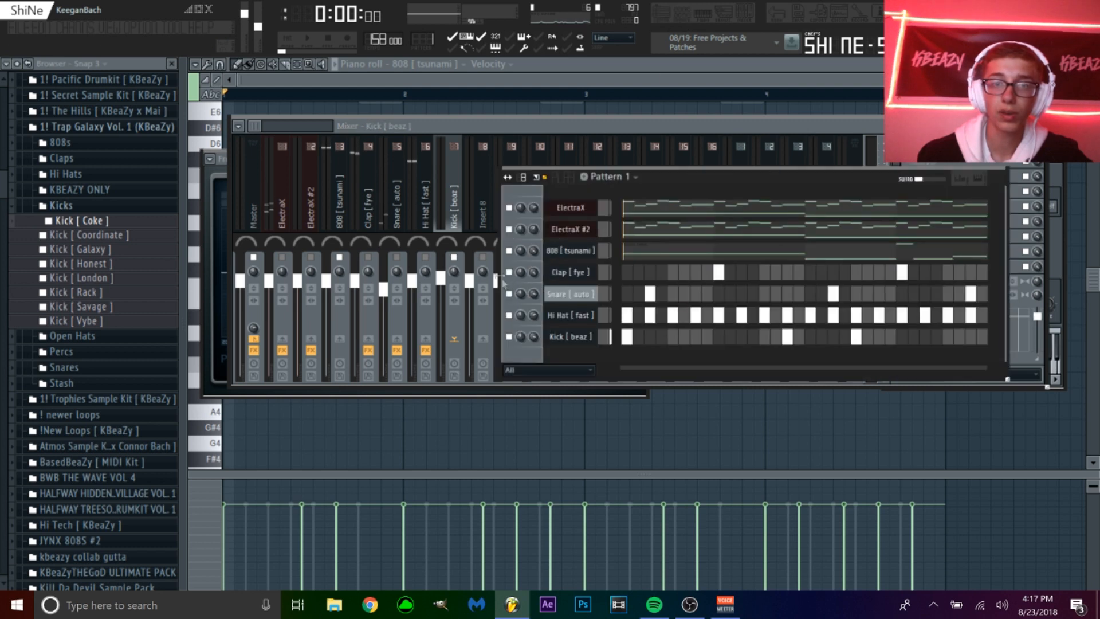
key("space")
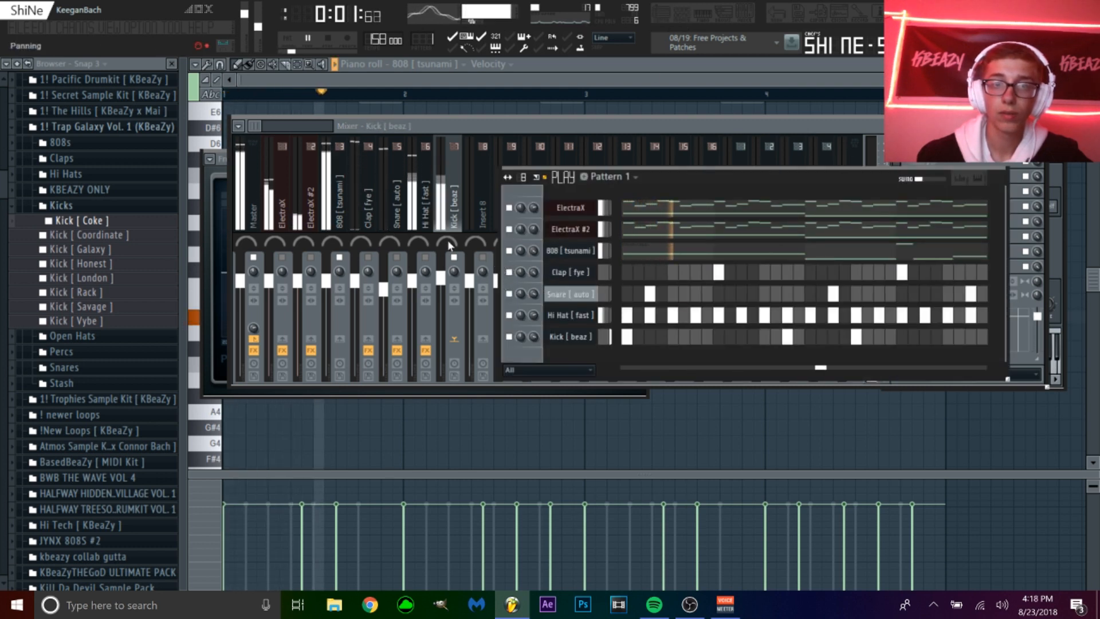
key("space")
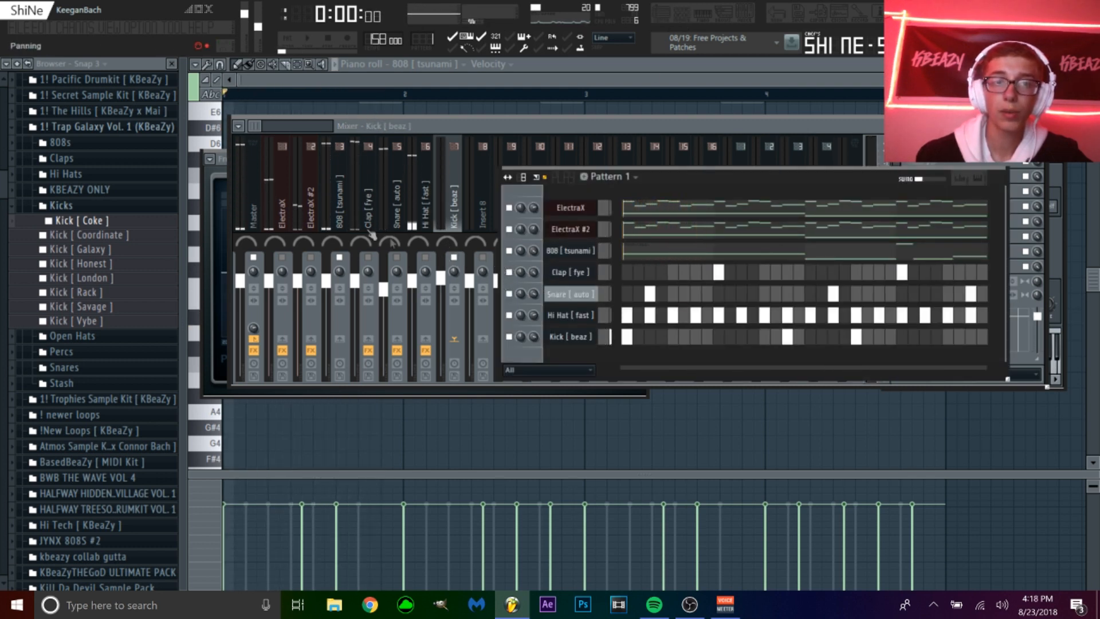
Solo the Kick [ beaz ] track again, play it, and unmute the Hi Hat [ fast ] track alongside it
left_click(454, 261)
key("space")
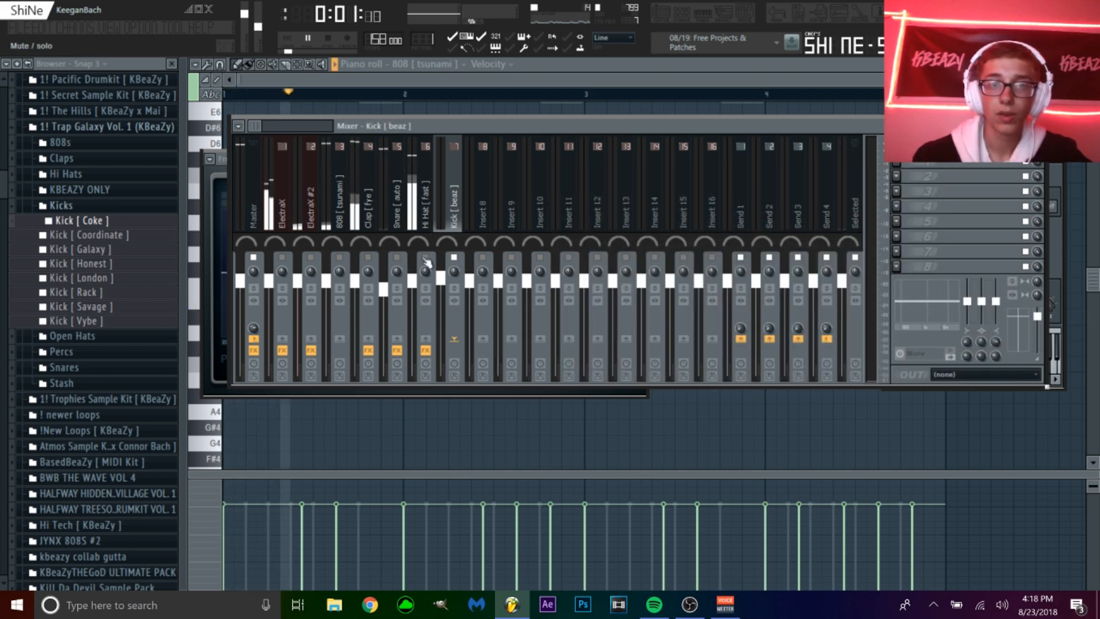
key("space")
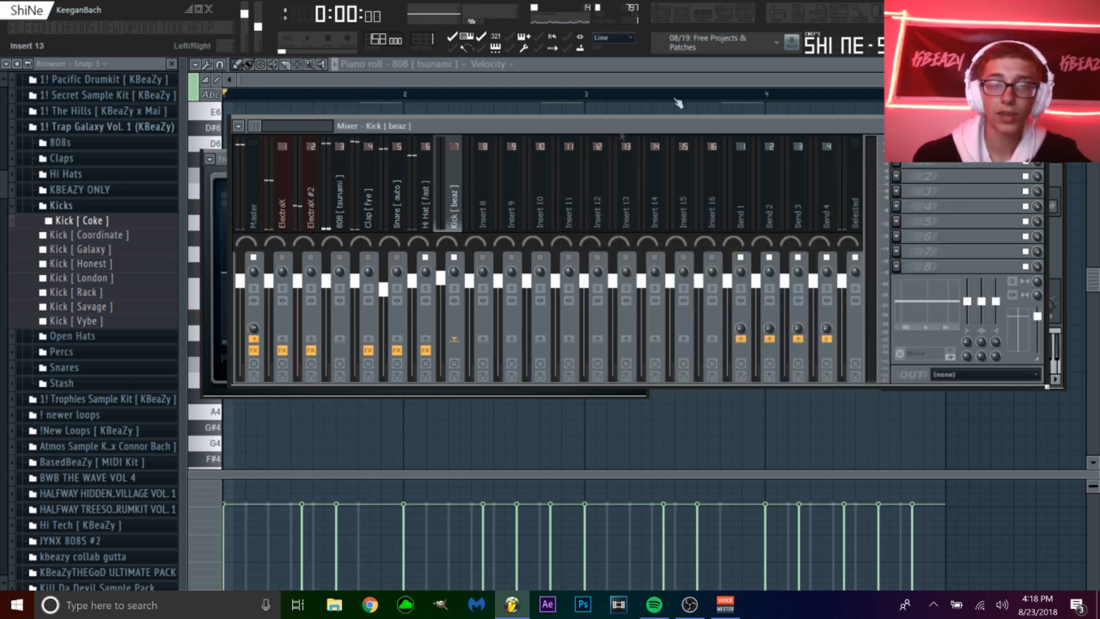
left_click(723, 14)
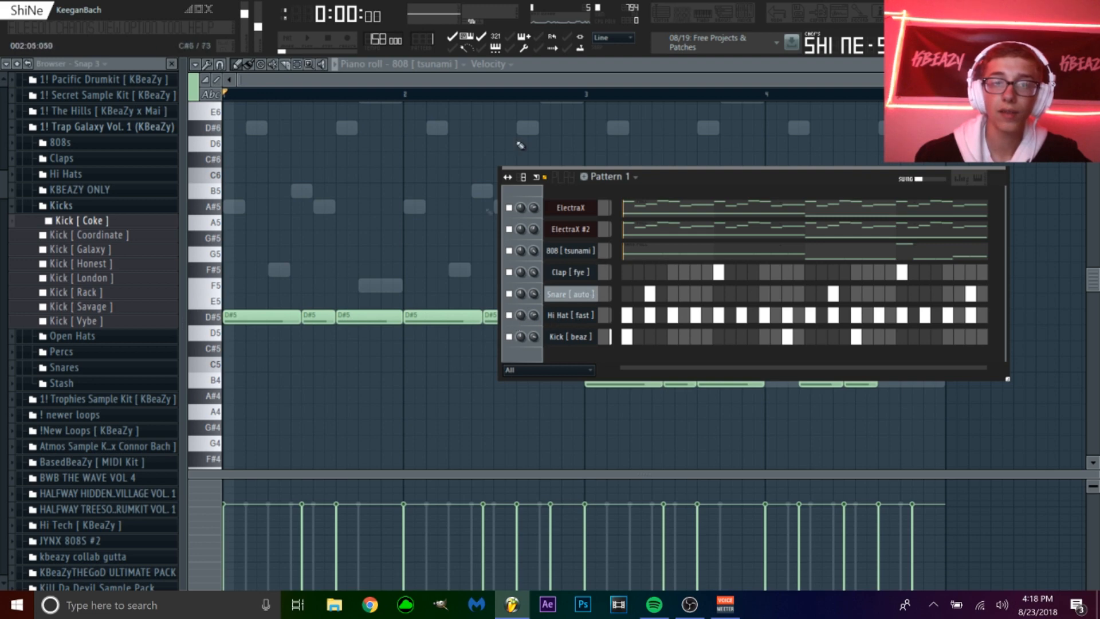
left_click(739, 14)
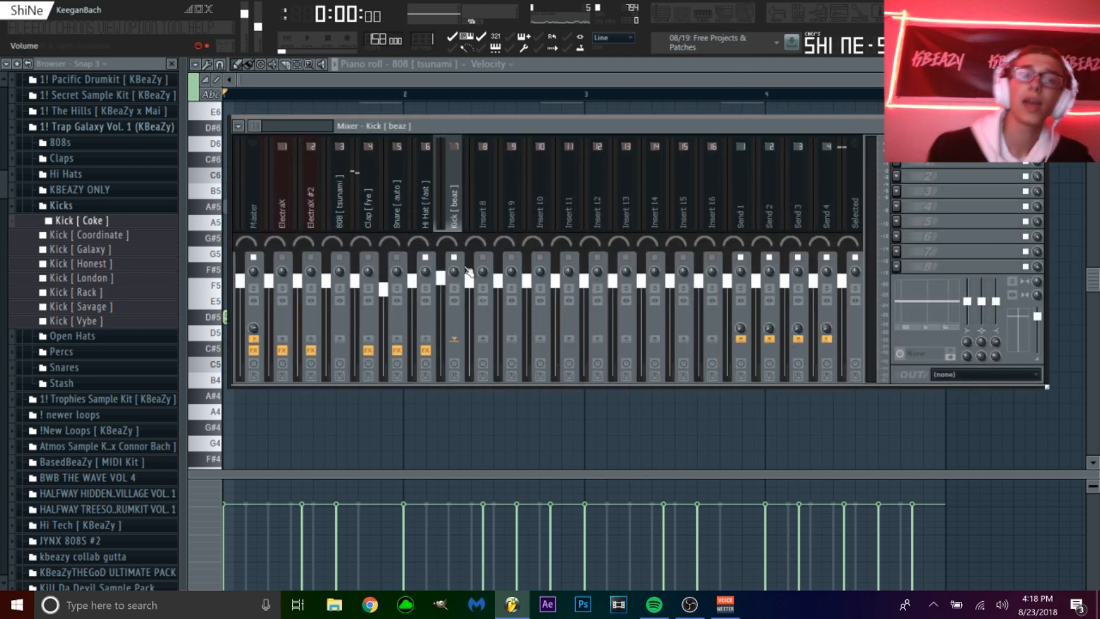
Add Fruity Parametric EQ 2 to the Kick [ beaz ] track and boost band 7 to about 14.8 dB at 6156 Hz during playback
left_click(905, 170)
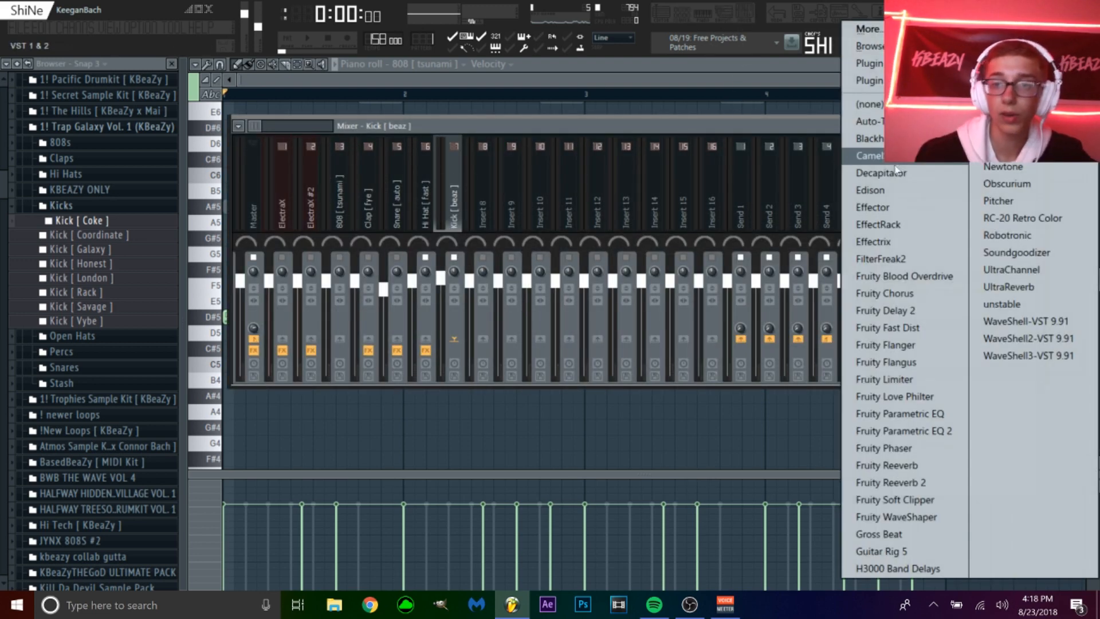
left_click(883, 437)
key("space")
left_click_drag(460, 264, 464, 215)
key("space")
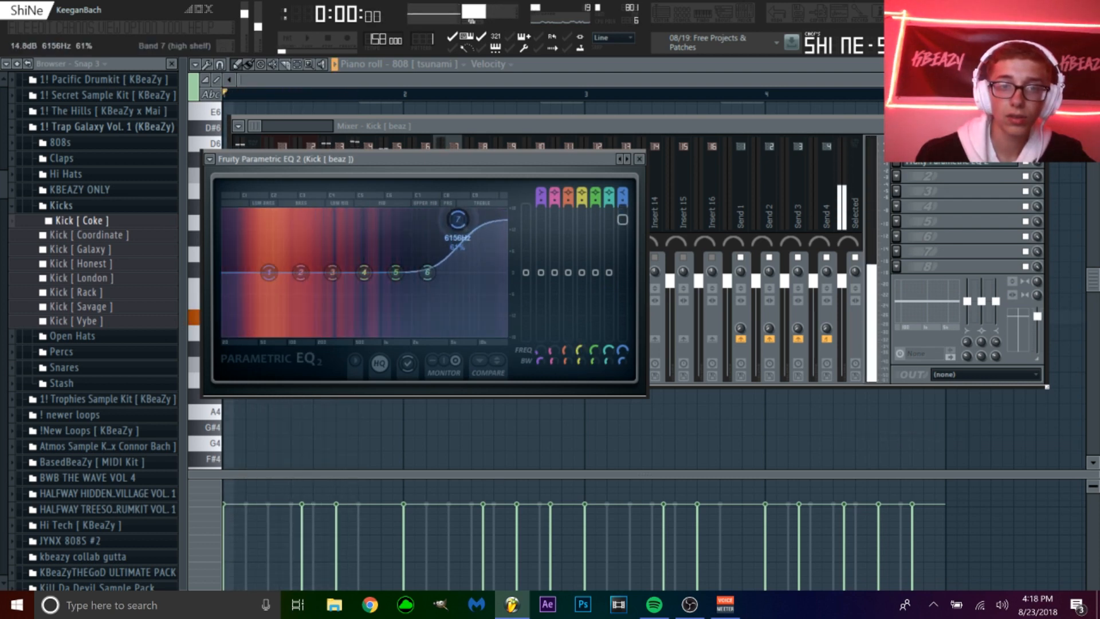
Reset bands 7 and 6 of the kick's parametric EQ to flat
right_click(460, 217)
left_click(474, 245)
left_click_drag(441, 283, 441, 278)
right_click(427, 266)
left_click(450, 286)
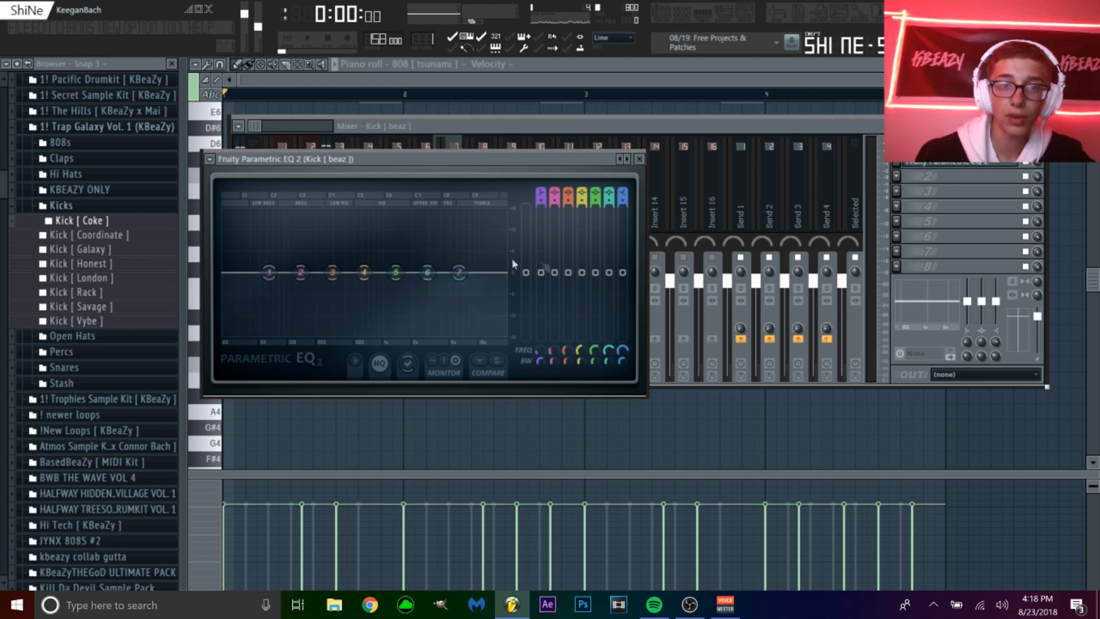
Try a boost of the high shelf in the Kick track's built-in mixer EQ and reset it
left_click_drag(997, 302, 997, 294)
right_click(998, 293)
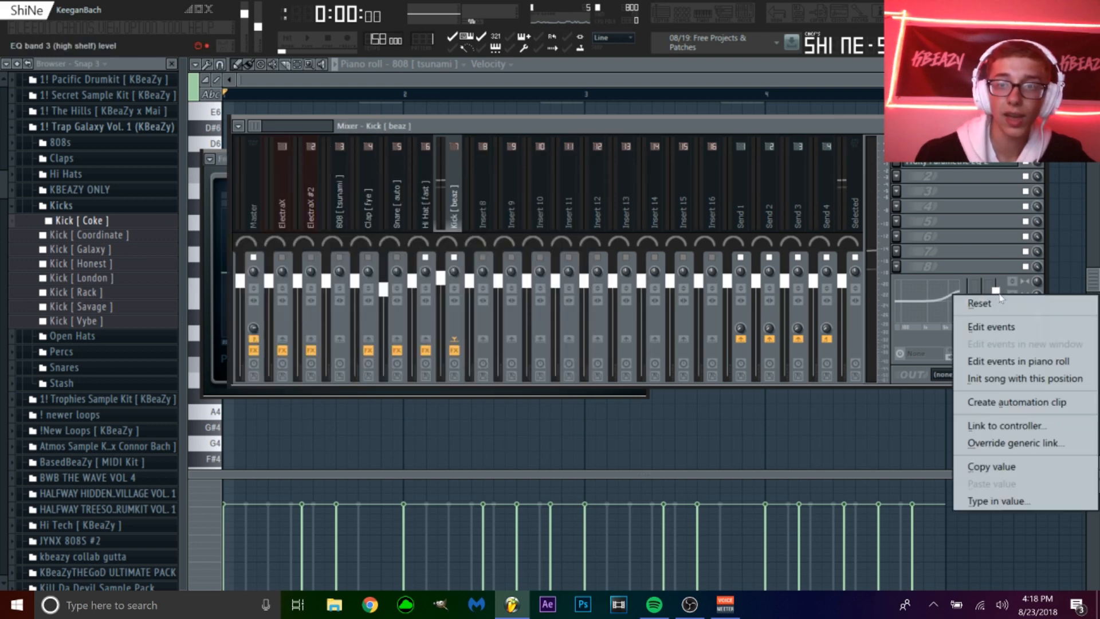
left_click(974, 301)
Reopen the kick's Fruity Parametric EQ 2, raise band 7 moderately, and close the EQ while the pattern plays
left_click(953, 166)
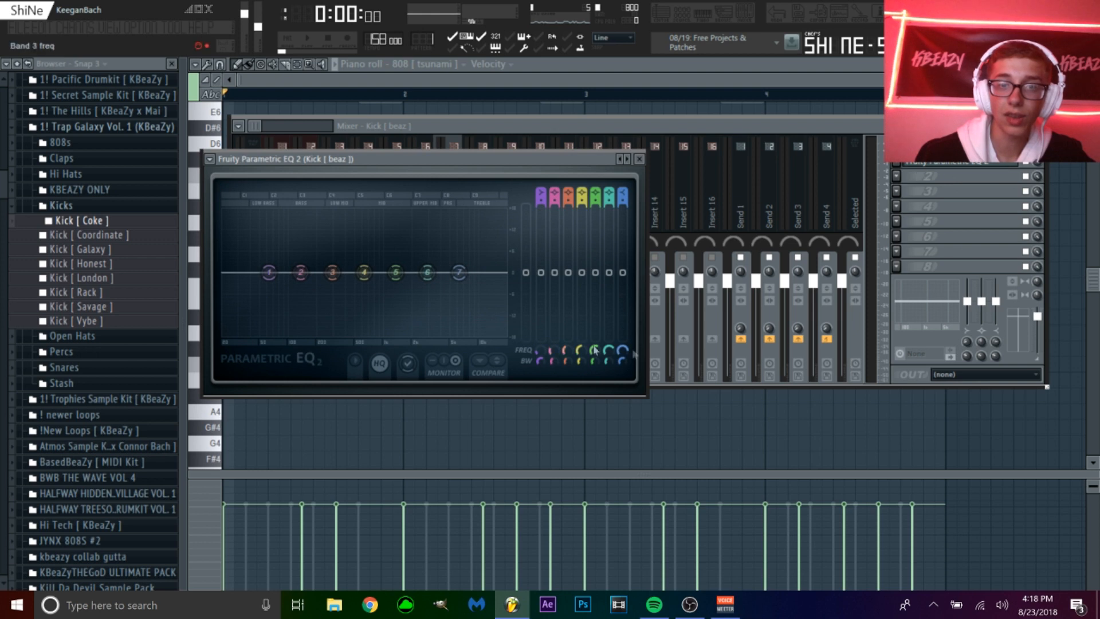
left_click_drag(627, 277, 626, 256)
key("space")
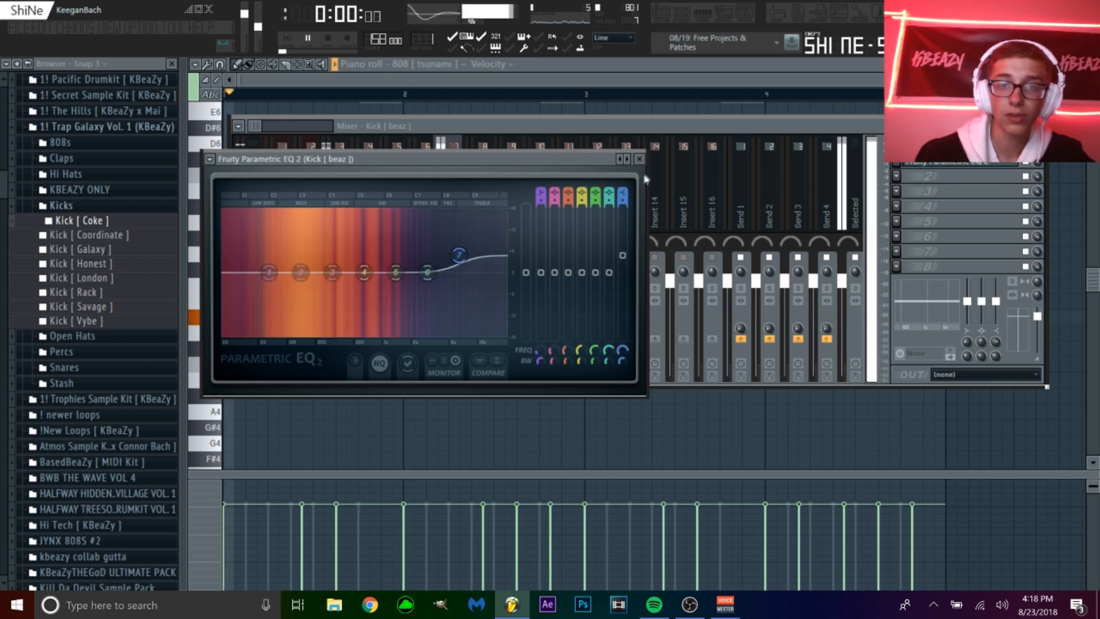
left_click(640, 159)
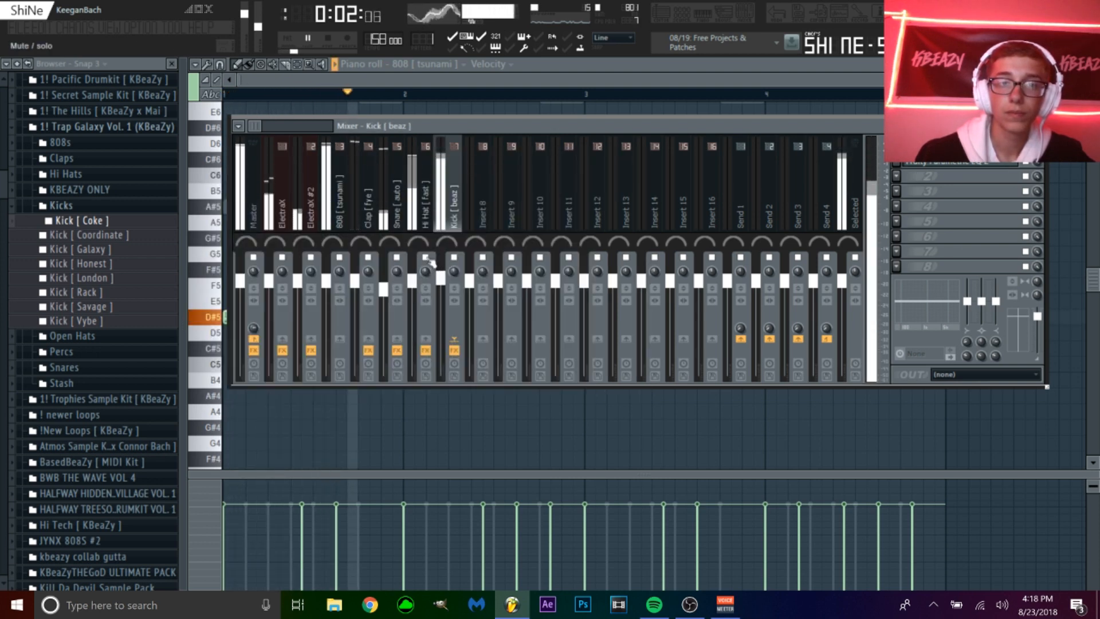
Turn off the effect slots on the ElectraX, ElectraX #2, Clap, Snare, Hi Hat and Kick tracks and play the pattern
key("F6")
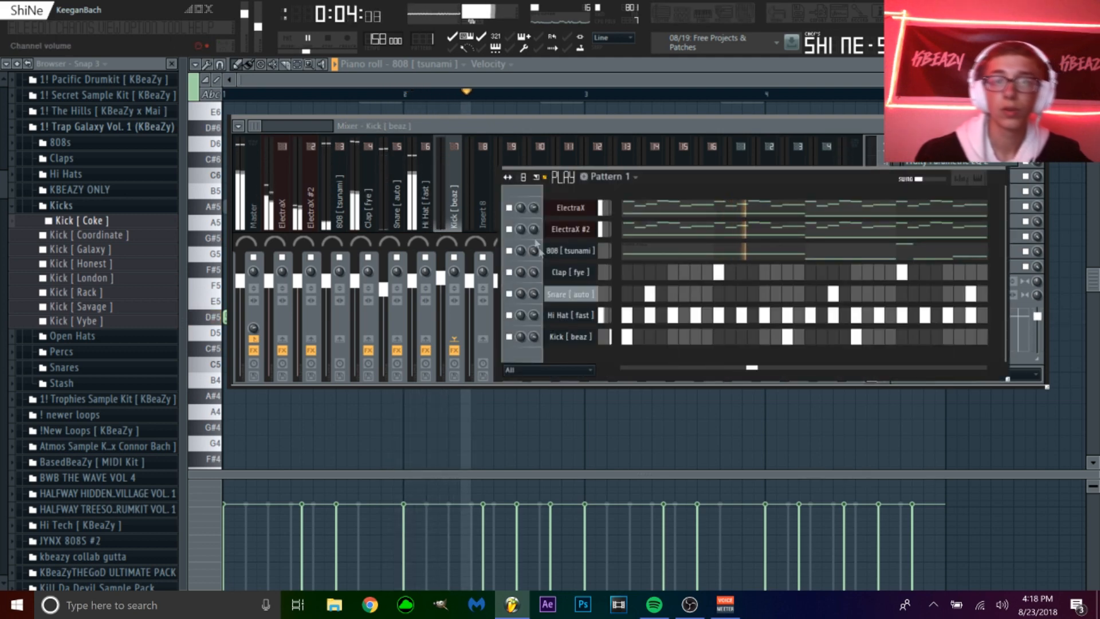
key("F6")
left_click(280, 247)
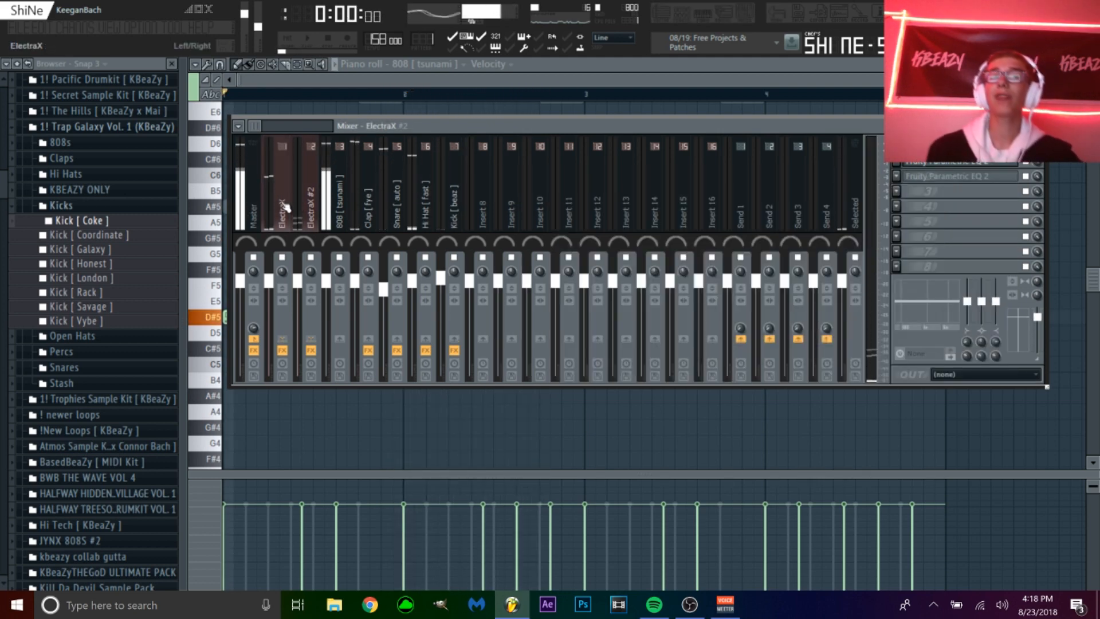
key("space")
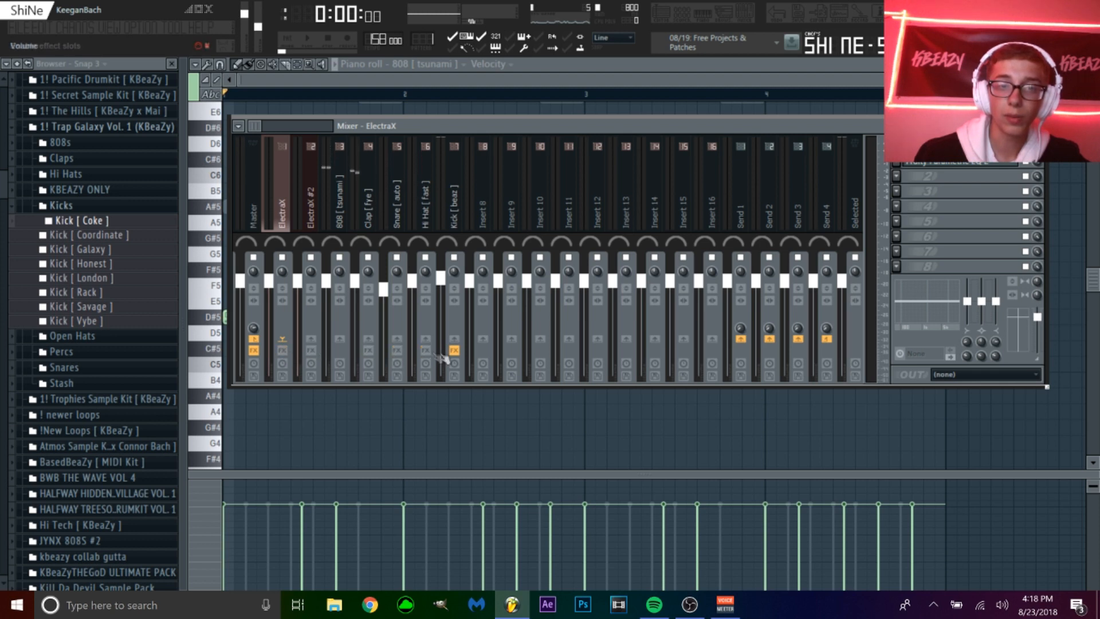
key("space")
left_click(334, 196)
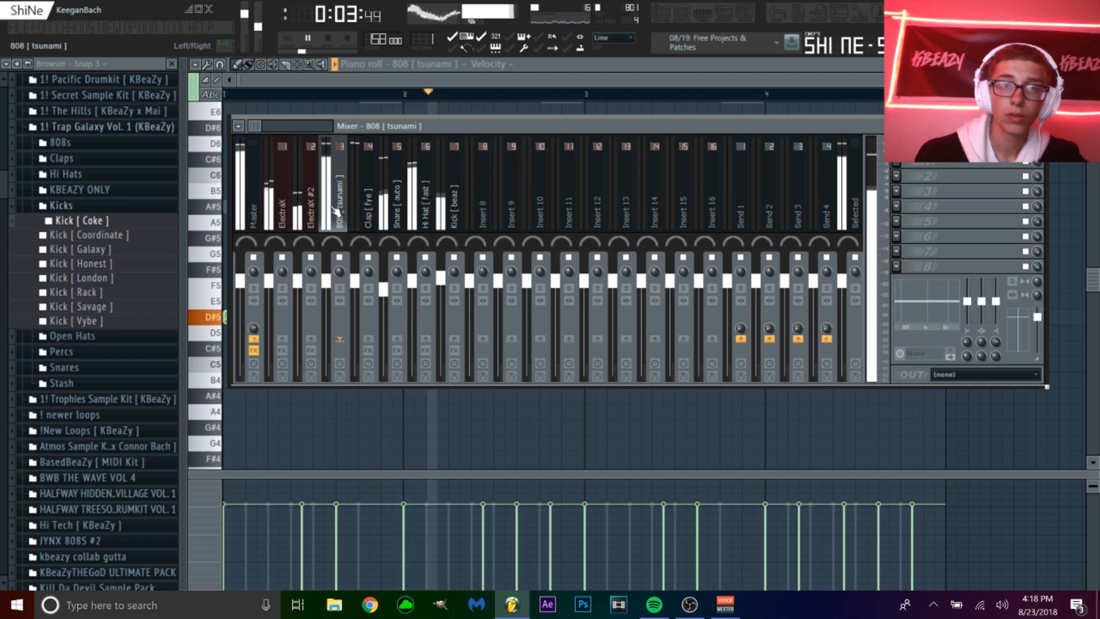
Listen to ElectraX #2 and the 808 [ tsunami ] soloed without effects, and unmute all mixer tracks again
key("F6")
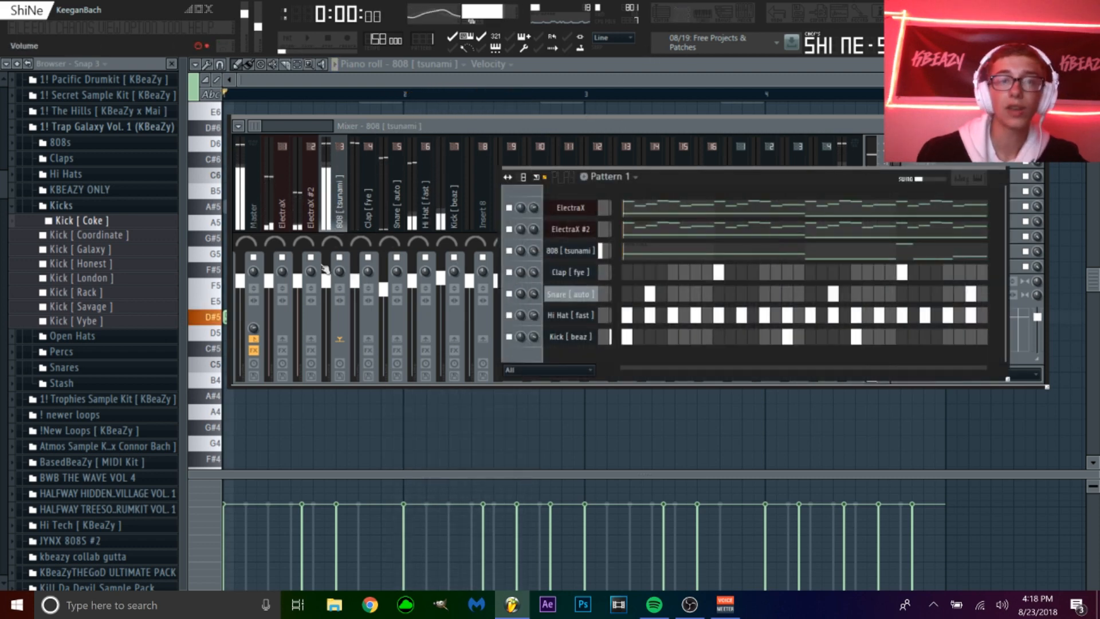
key("space")
key("F6")
left_click(316, 204)
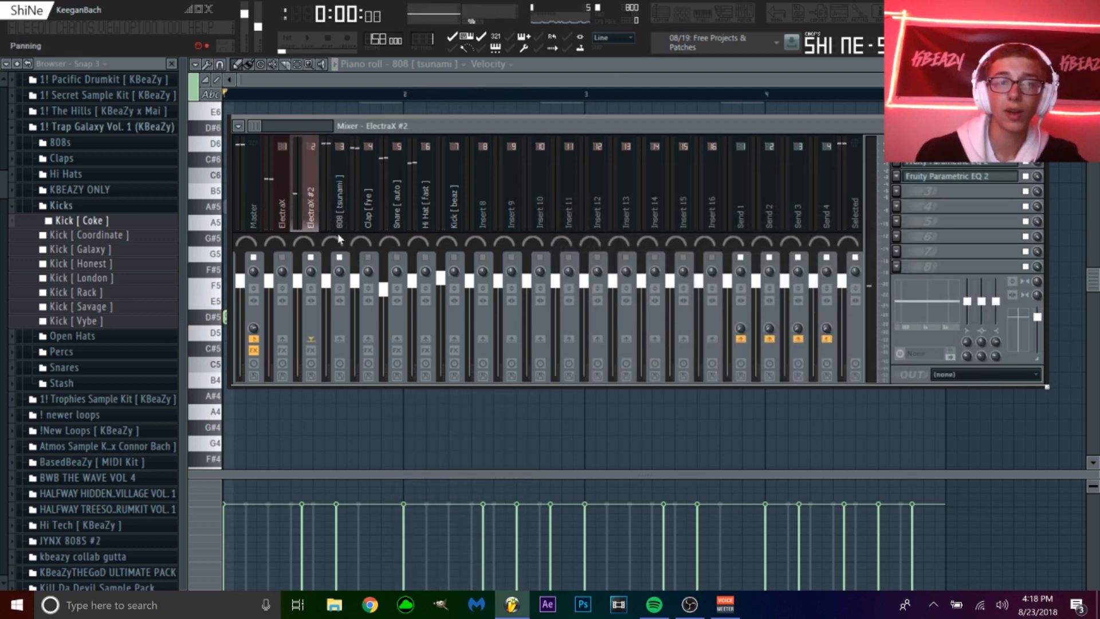
key("space")
left_click(339, 238)
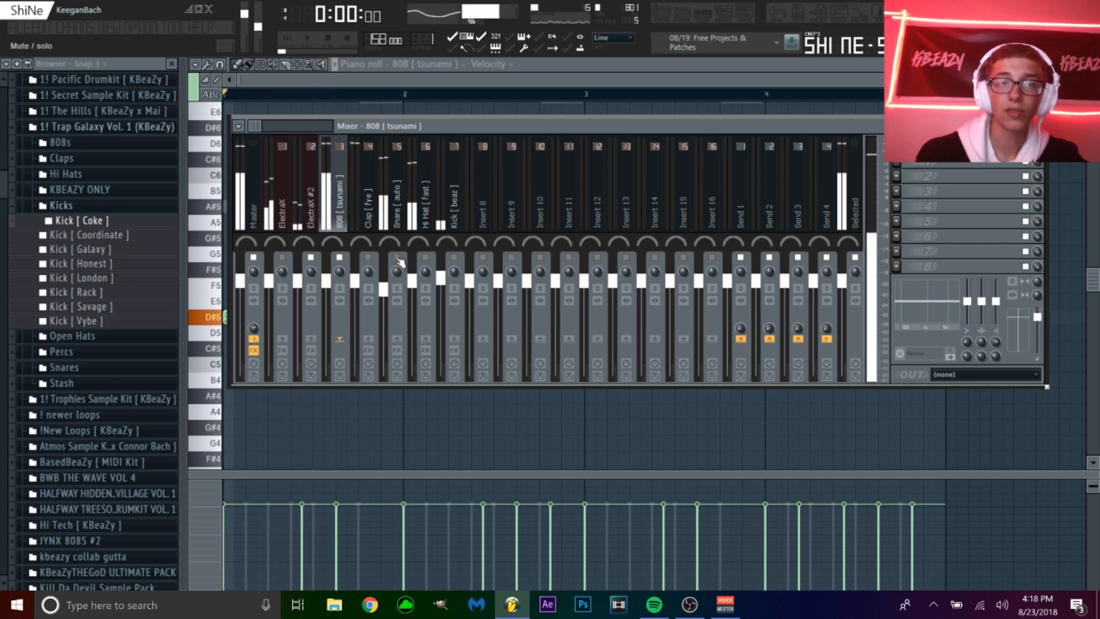
right_click(397, 259)
left_click(397, 198)
left_click(372, 201)
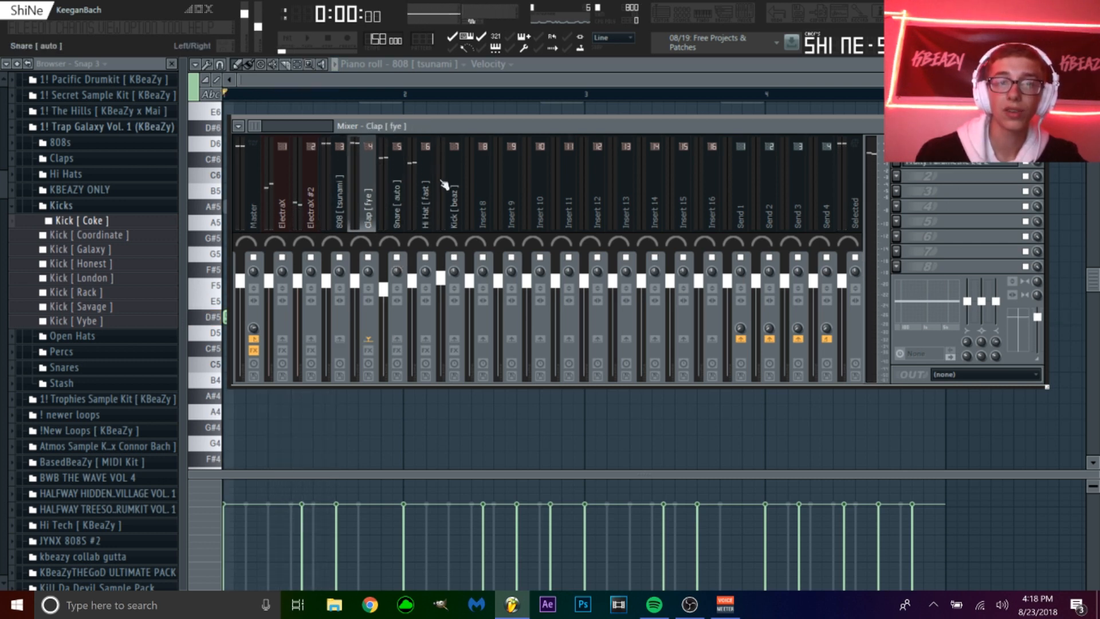
Play the full pattern without track effects and check the Snare, Hi Hat and Clap tracks in the mixer
left_click(695, 19)
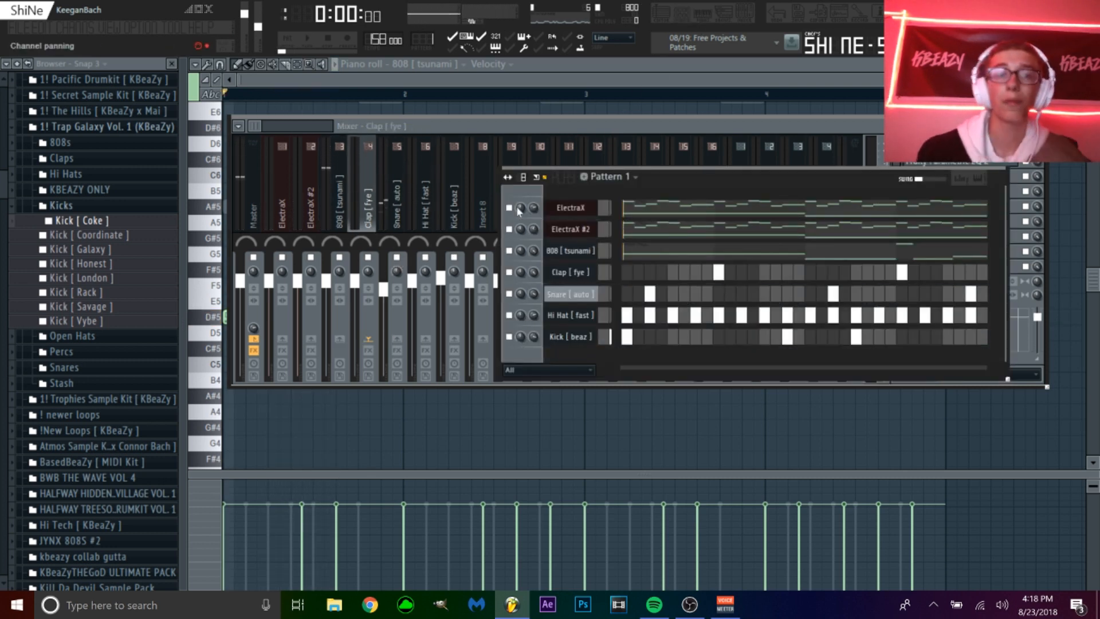
key("space")
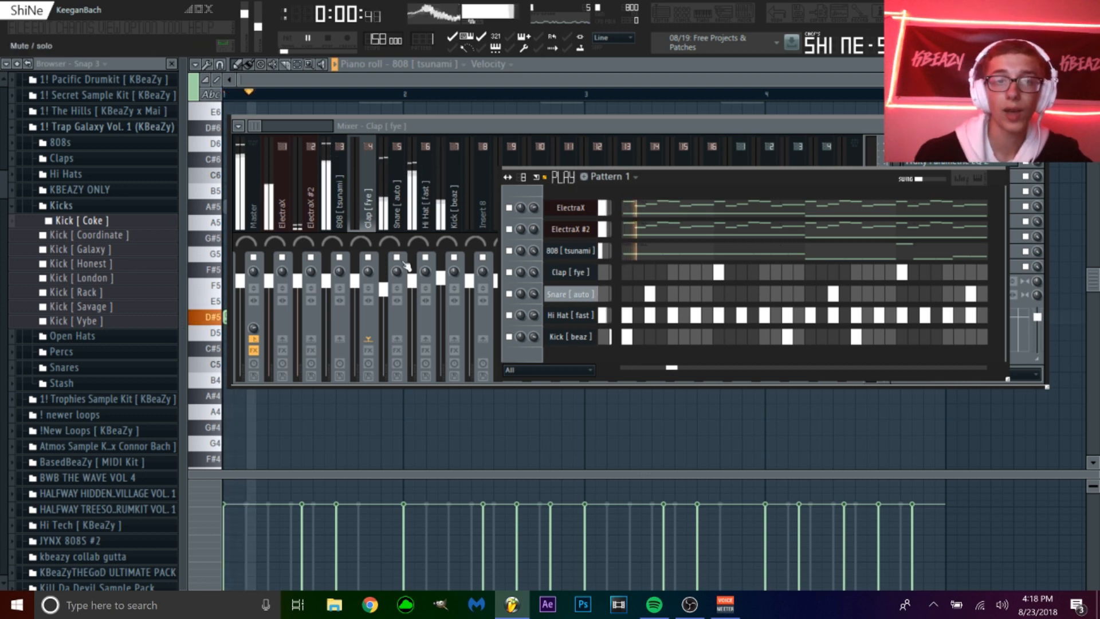
left_click(394, 198)
left_click(424, 199)
left_click(369, 221)
Turn the effect slots back on for the Clap, Snare, Hi Hat, Kick, ElectraX #2 and ElectraX tracks during playback
left_click(369, 350)
left_click(397, 350)
left_click(426, 350)
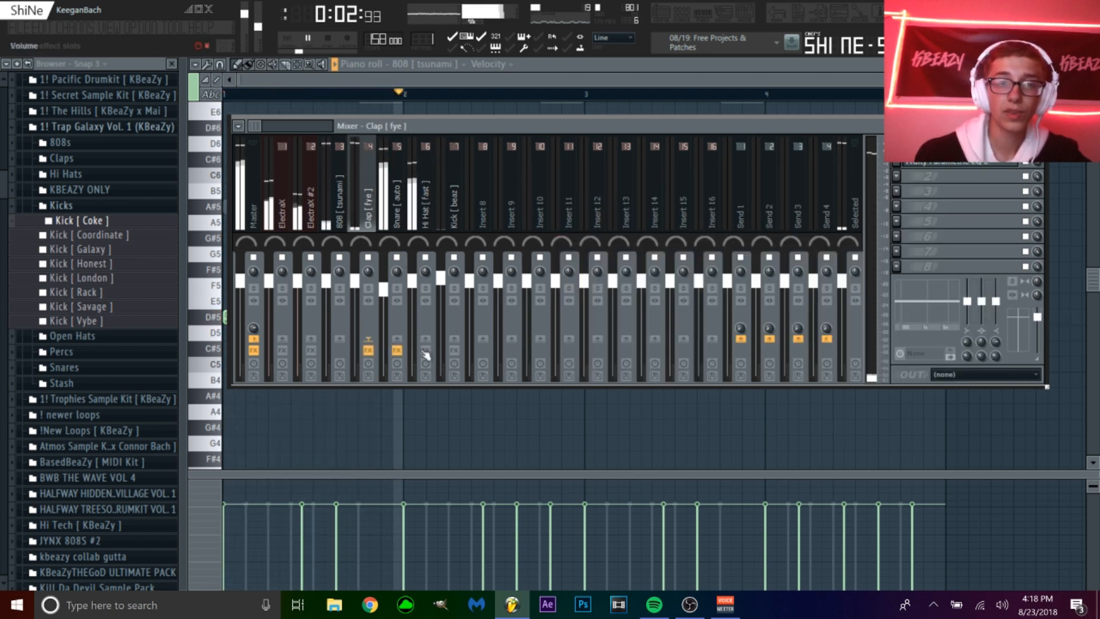
key("space")
left_click(454, 350)
key("space")
left_click(311, 351)
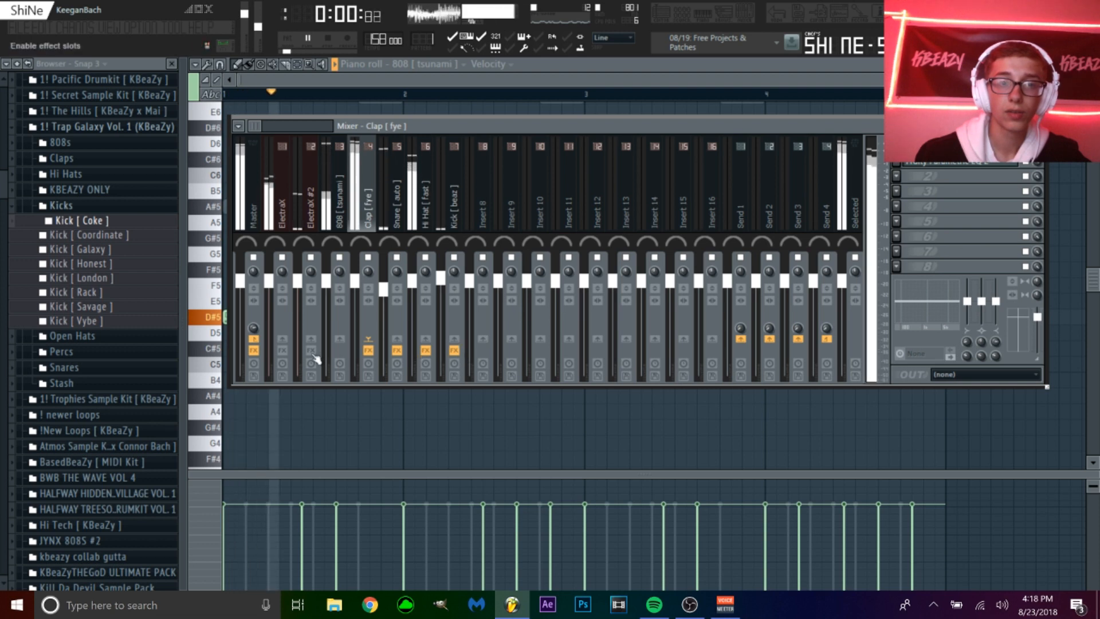
left_click(282, 341)
left_click(282, 351)
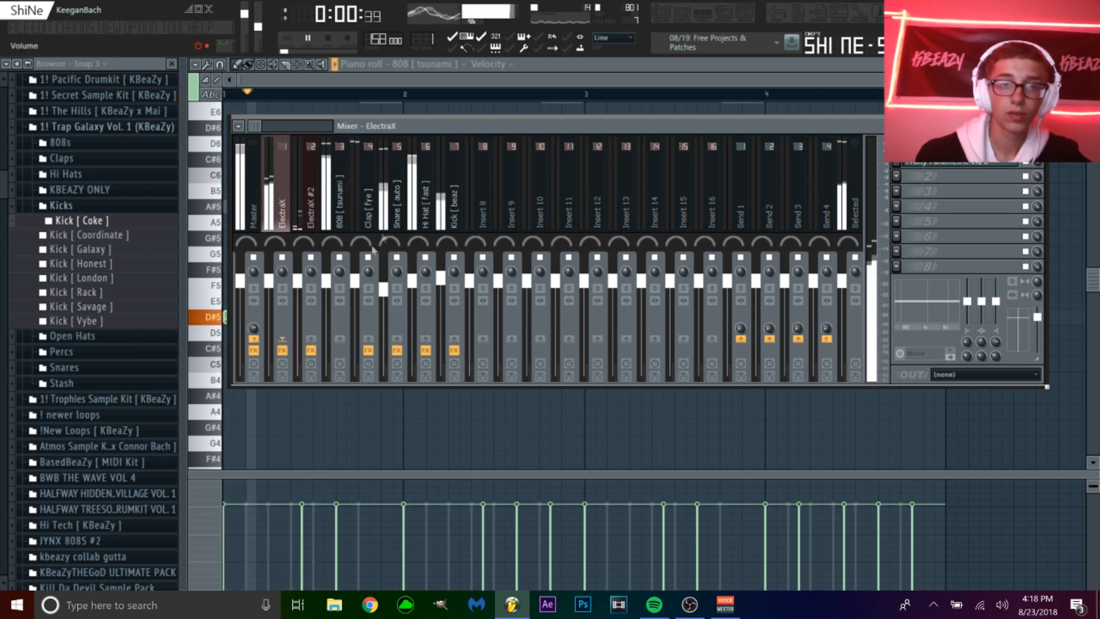
Check the Snare [ auto ] mixer track during playback and examine the full 808 [ tsunami ] note pattern in the piano roll
left_click(406, 192)
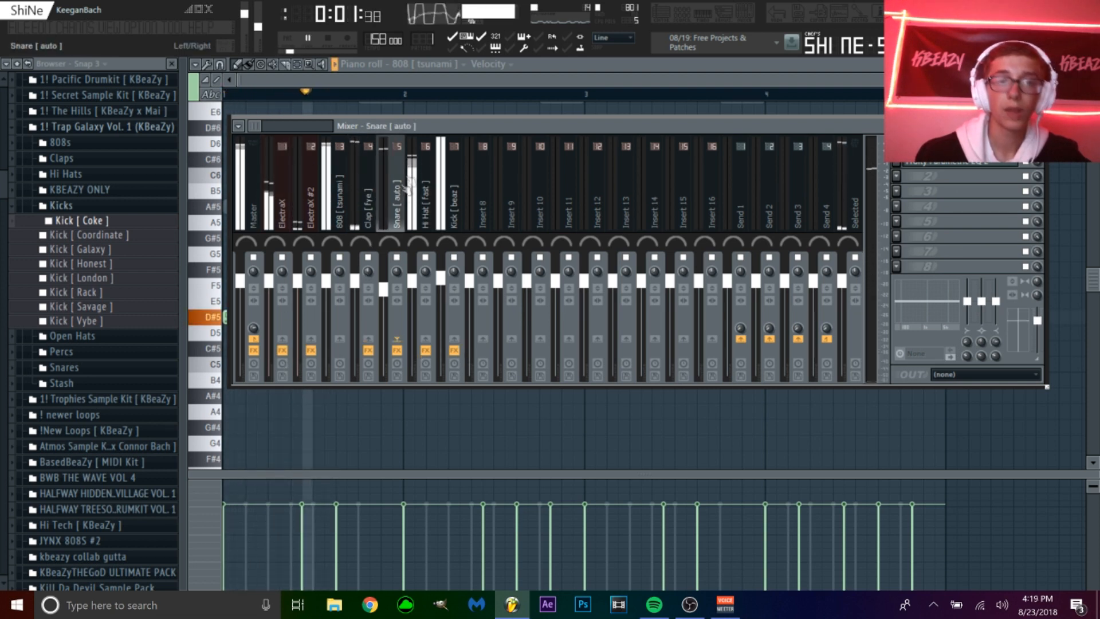
left_click(429, 63)
left_click(431, 135)
key("space")
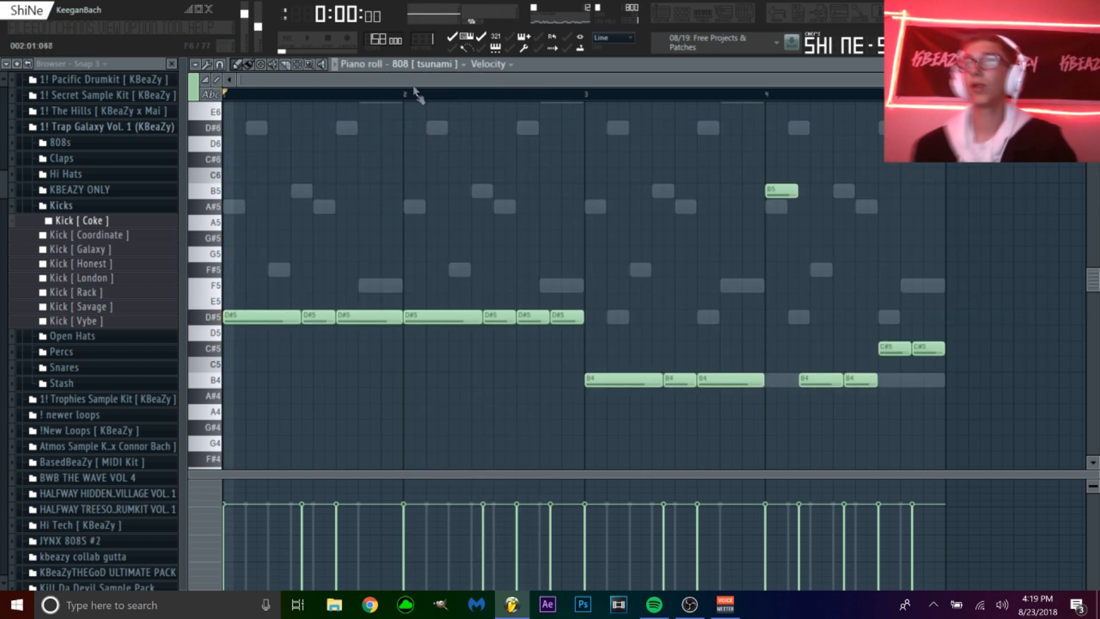
left_click(429, 64)
left_click(432, 130)
left_click_drag(917, 80, 983, 79)
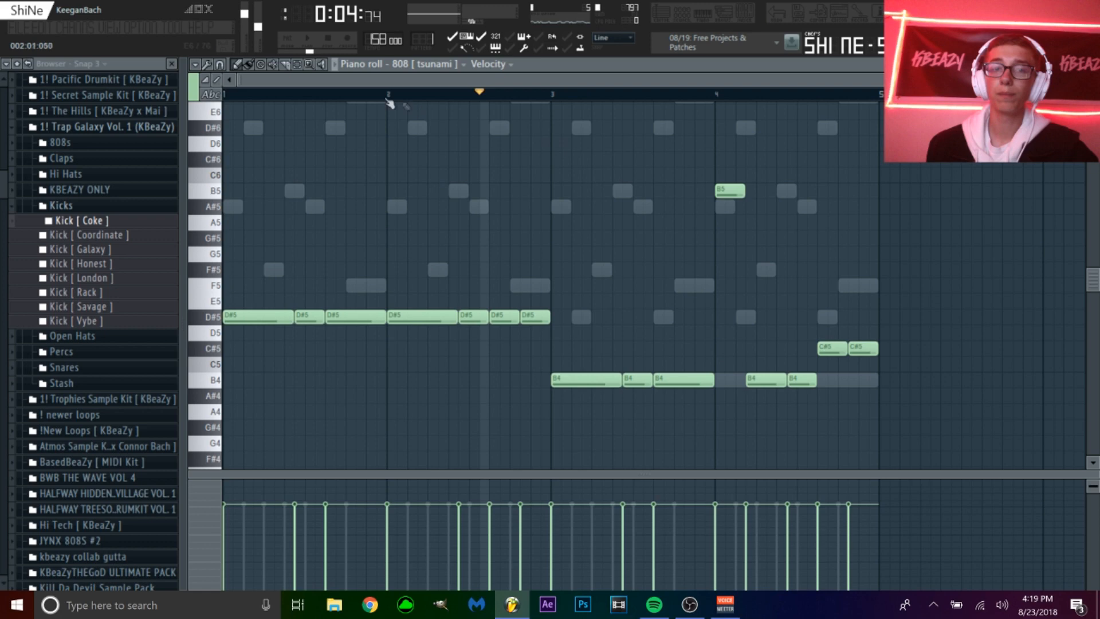
Stop playback and review the effect slots of the Master, ElectraX, ElectraX #2, 808, Clap, Snare, Hi Hat and Kick mixer tracks
key("space")
left_click(749, 17)
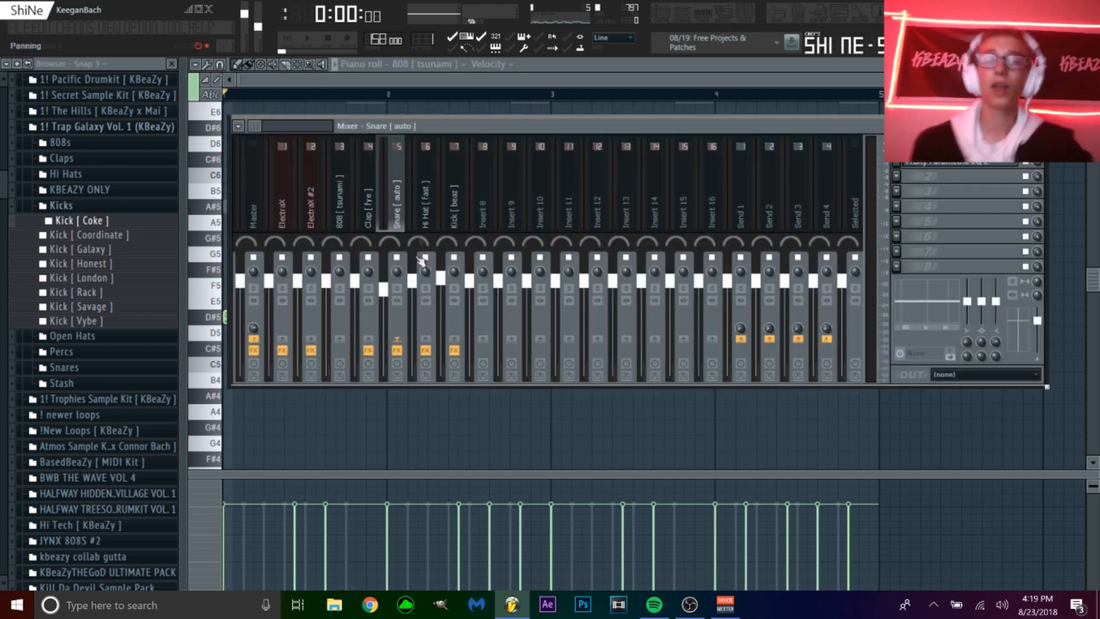
left_click(422, 215)
left_click(339, 213)
left_click(363, 213)
left_click(394, 211)
left_click(472, 213)
left_click(309, 212)
left_click(281, 211)
left_click(251, 206)
left_click(281, 211)
left_click(424, 209)
left_click(453, 211)
left_click(396, 213)
left_click(282, 212)
left_click(426, 205)
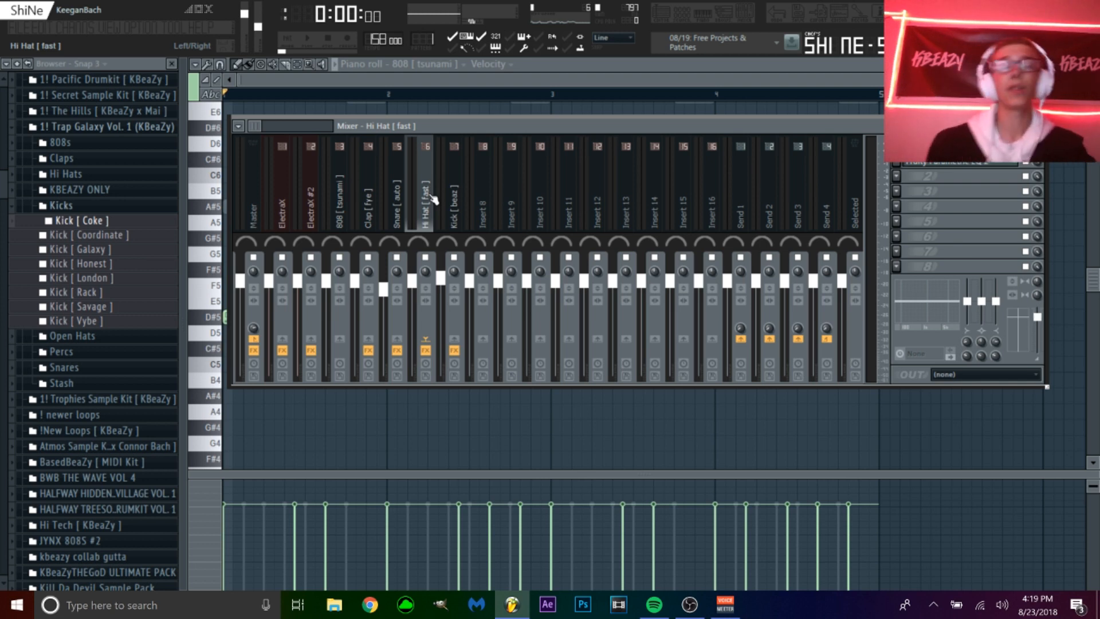
Compare the effect slots of the Master and ElectraX mixer tracks, and return to the 808 [ tsunami ] piano roll
left_click(344, 203)
left_click(309, 203)
left_click(252, 204)
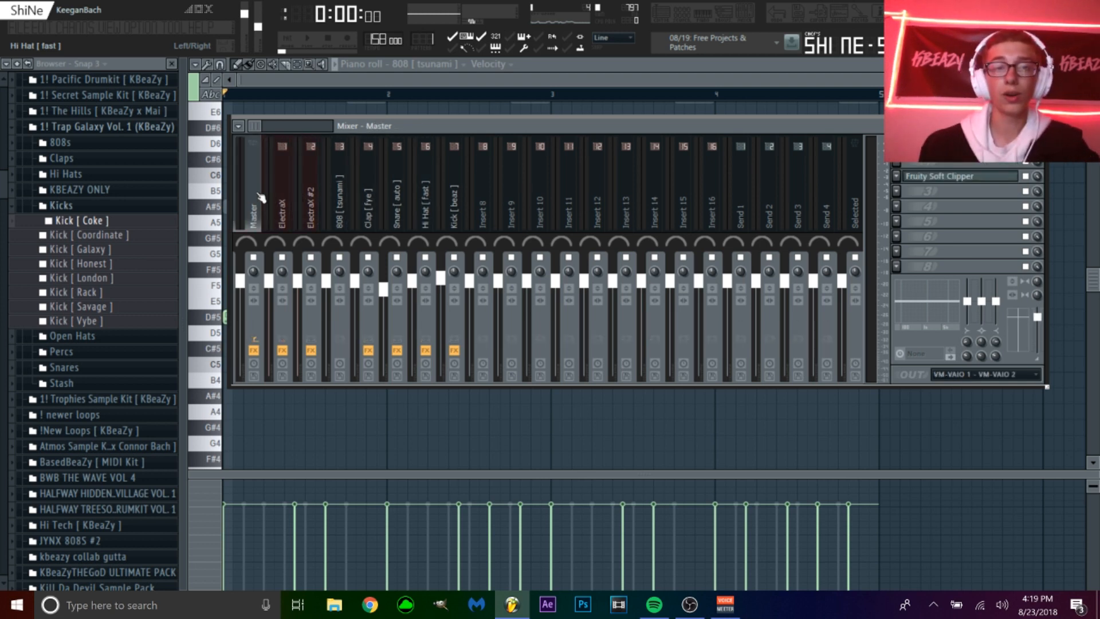
left_click(285, 196)
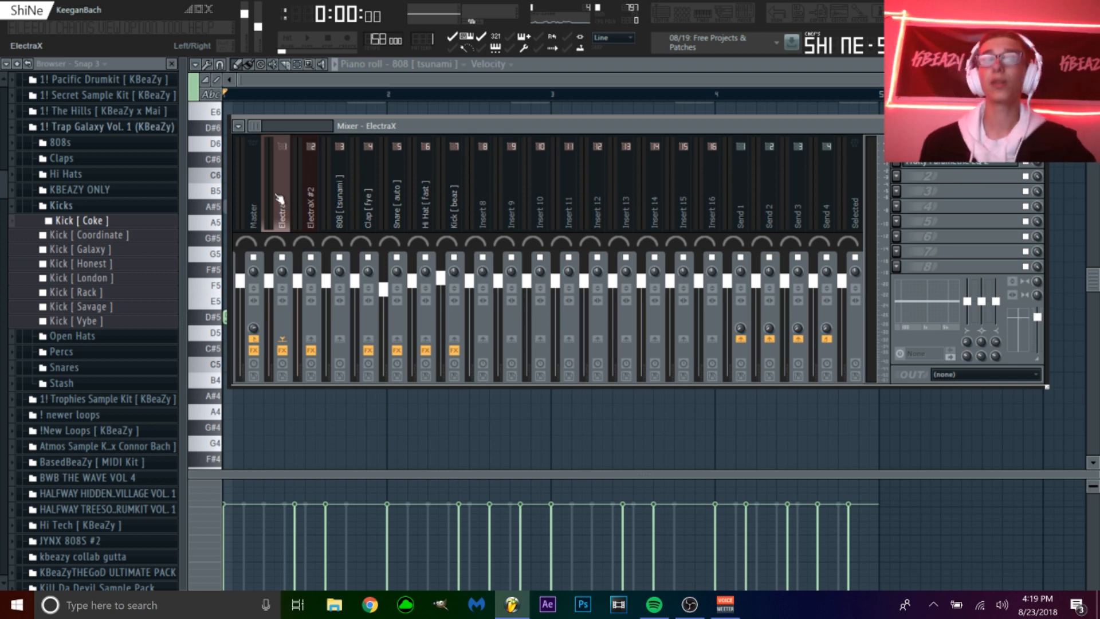
left_click(254, 199)
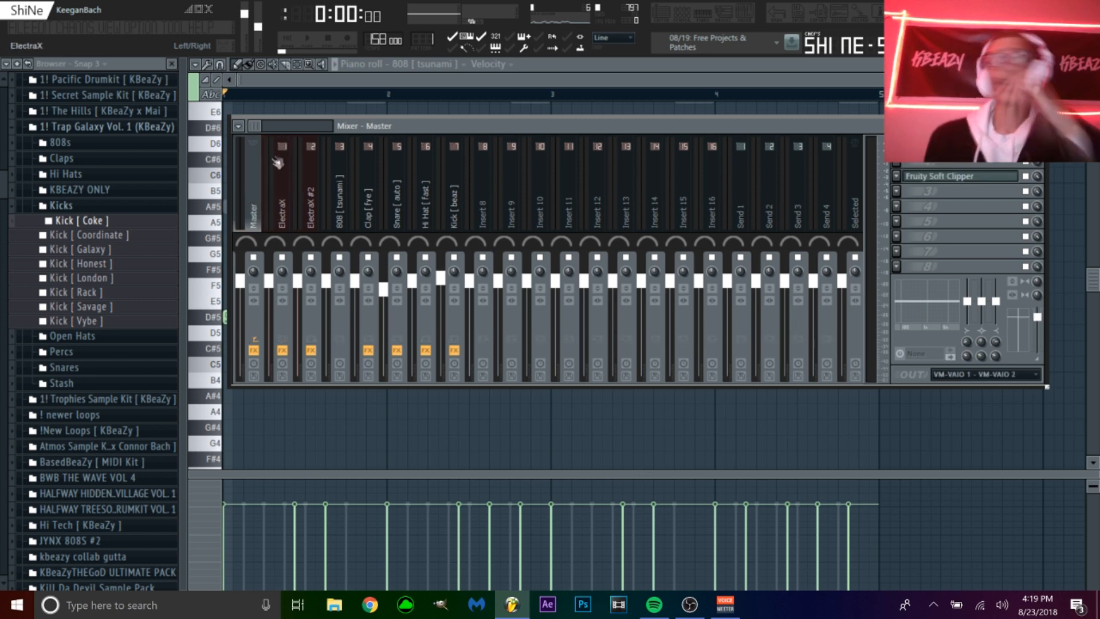
mouse_move(291, 191)
left_mouse_down()
mouse_move(435, 211)
mouse_move(283, 208)
left_mouse_up()
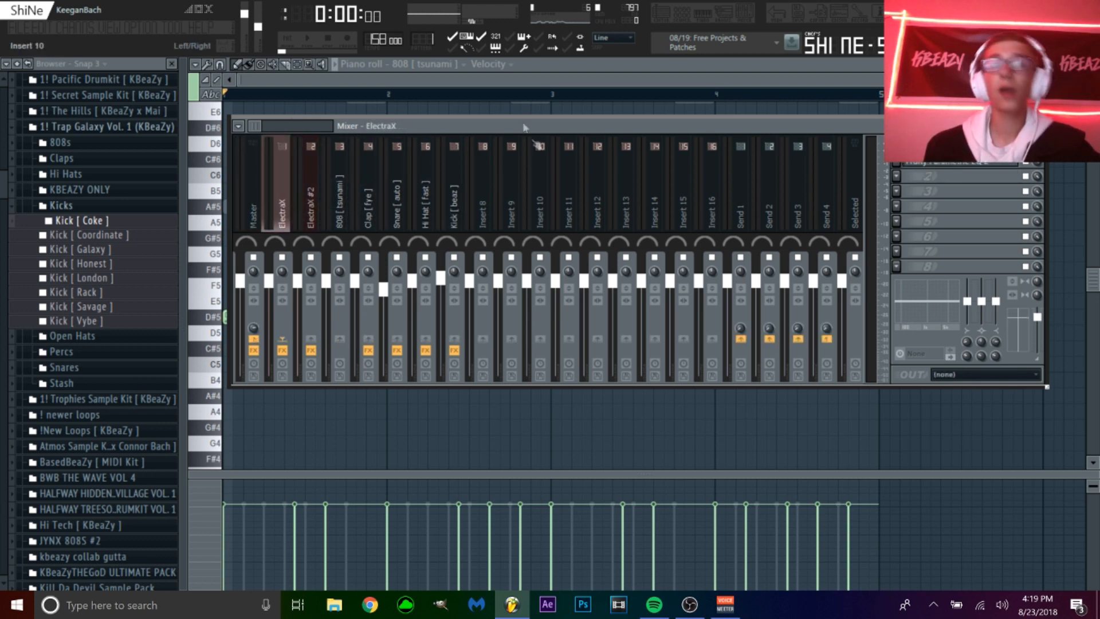
left_click(447, 66)
left_click(437, 128)
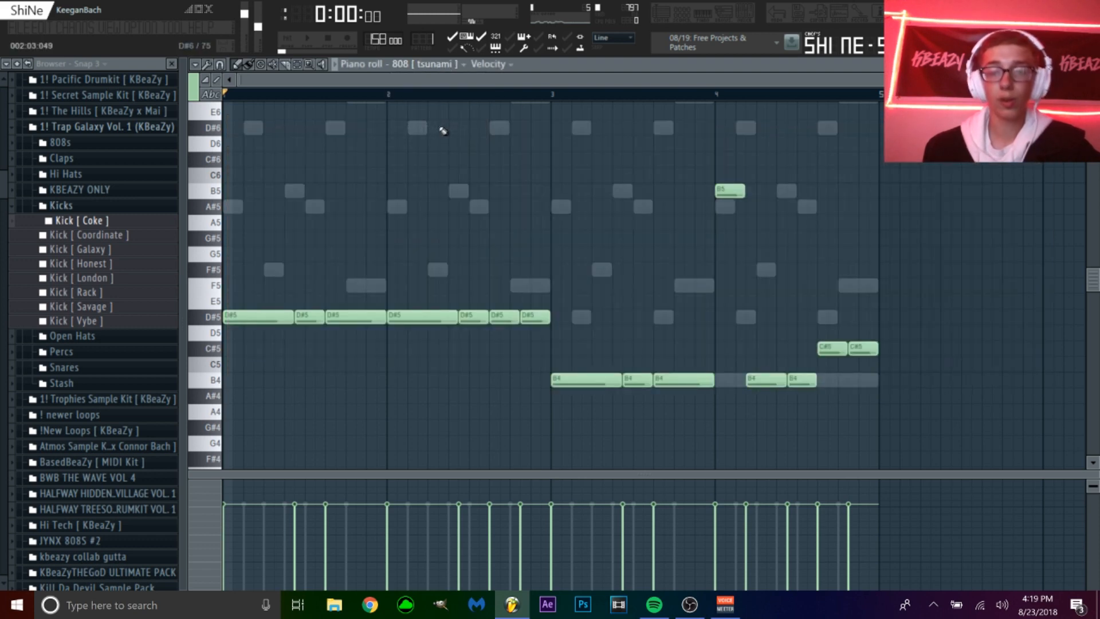